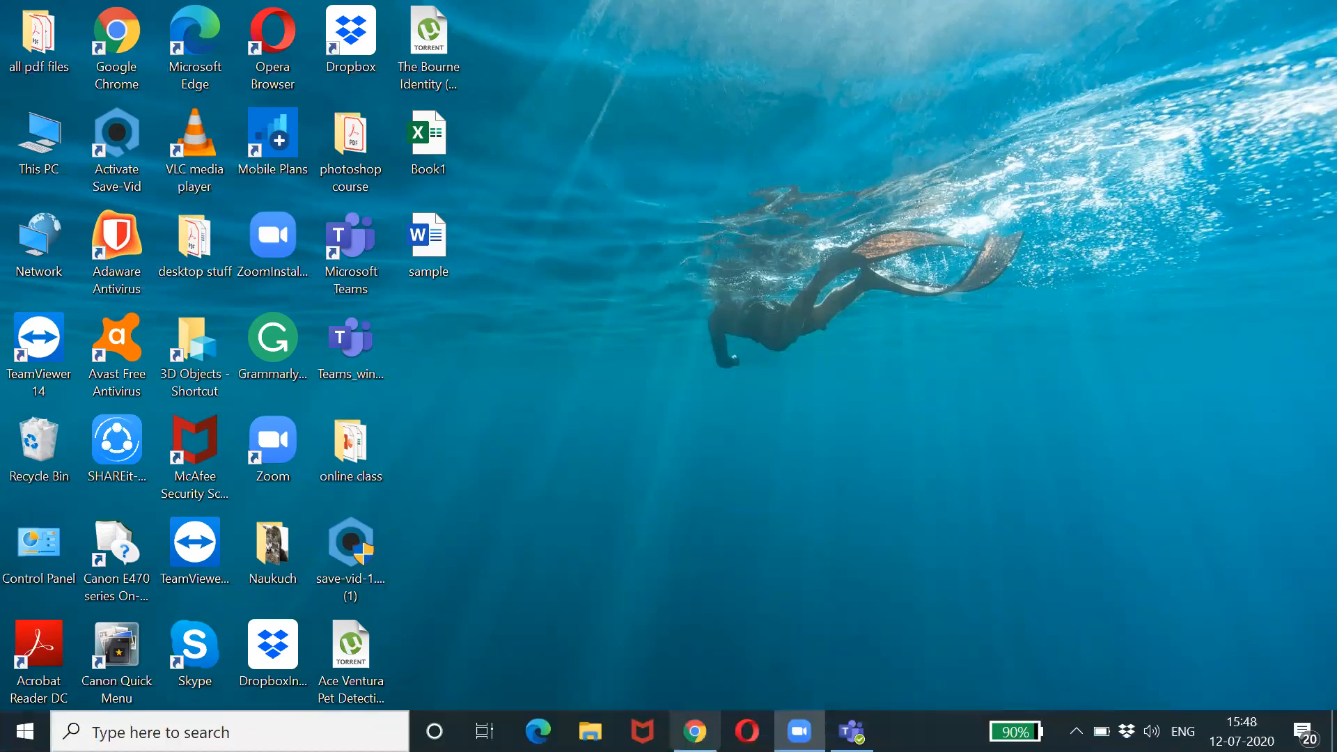
Step: Switch to Google Chrome, search Google for office 365, and open the Office 365 Login result
click(694, 732)
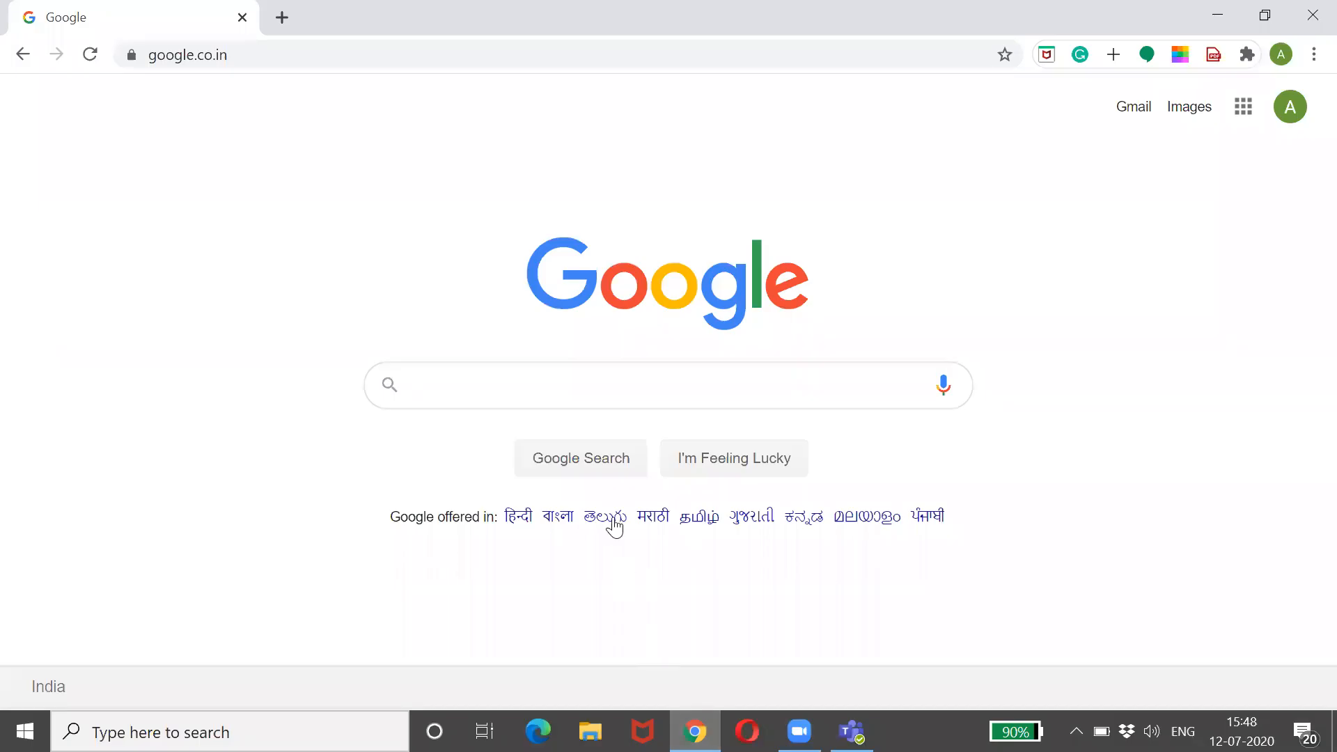
click(668, 383)
text(o)
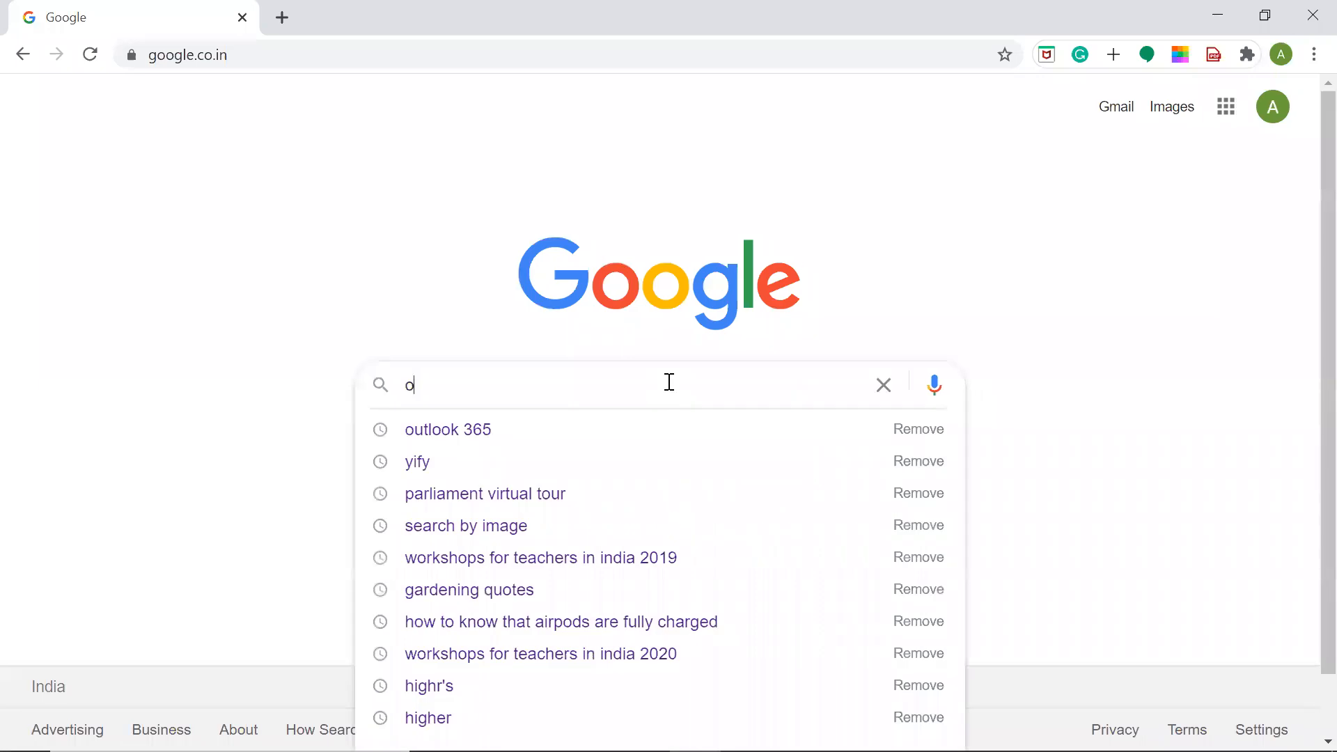
text(ffi)
key(Down)
key(Return)
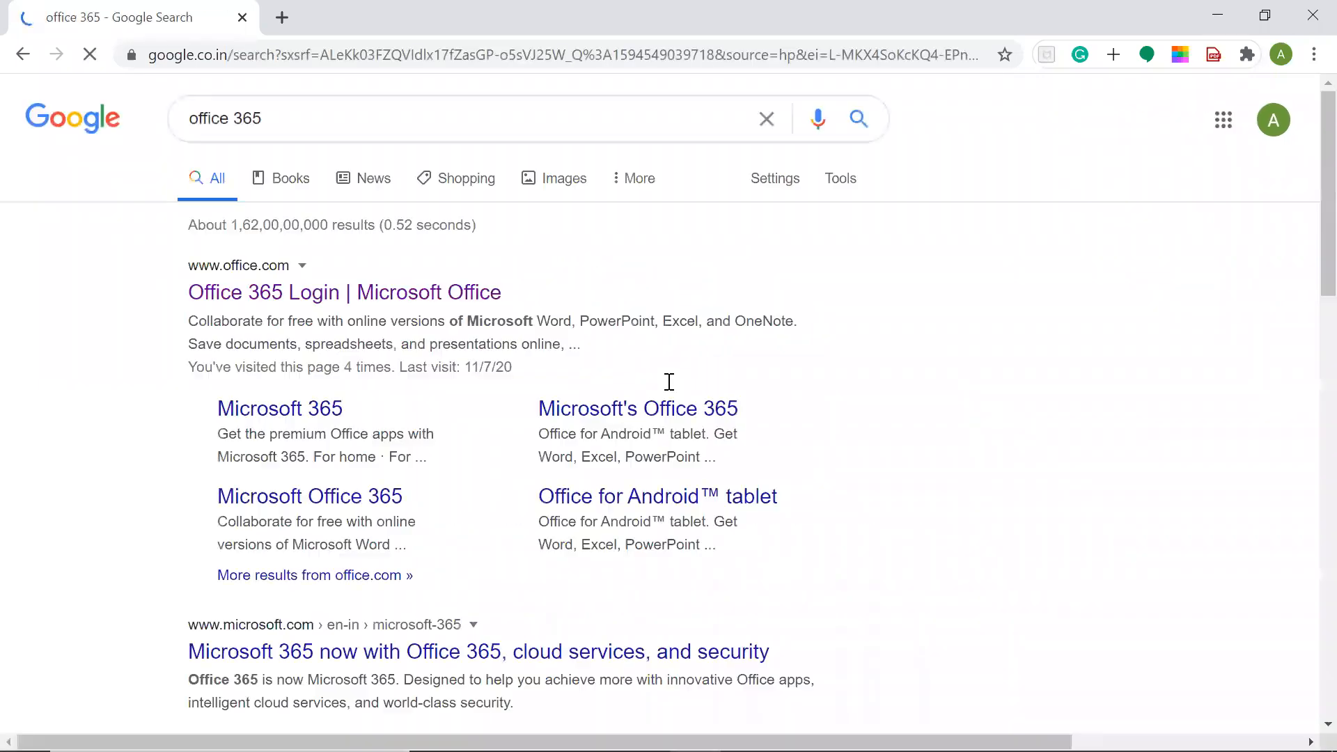
click(312, 293)
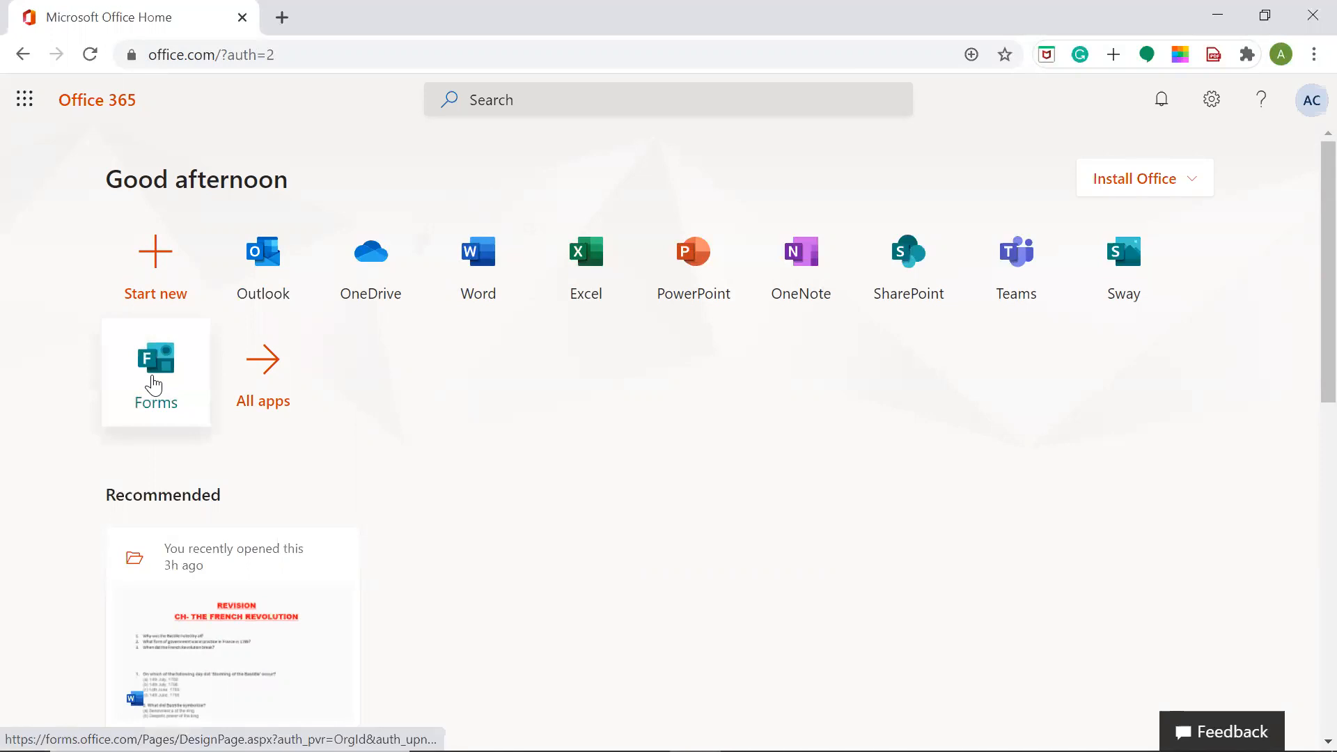
Step: Open Forms from the Office 365 home page and create a new blank form
click(154, 385)
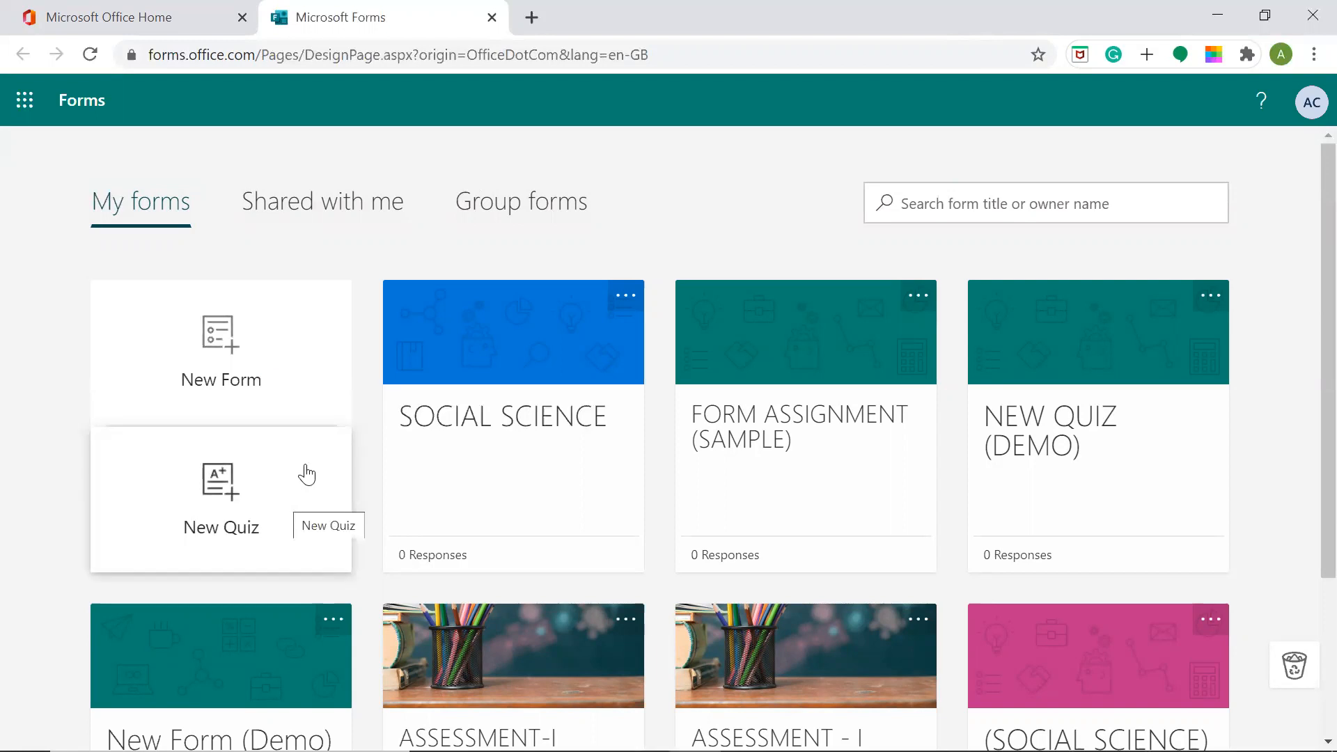
click(294, 363)
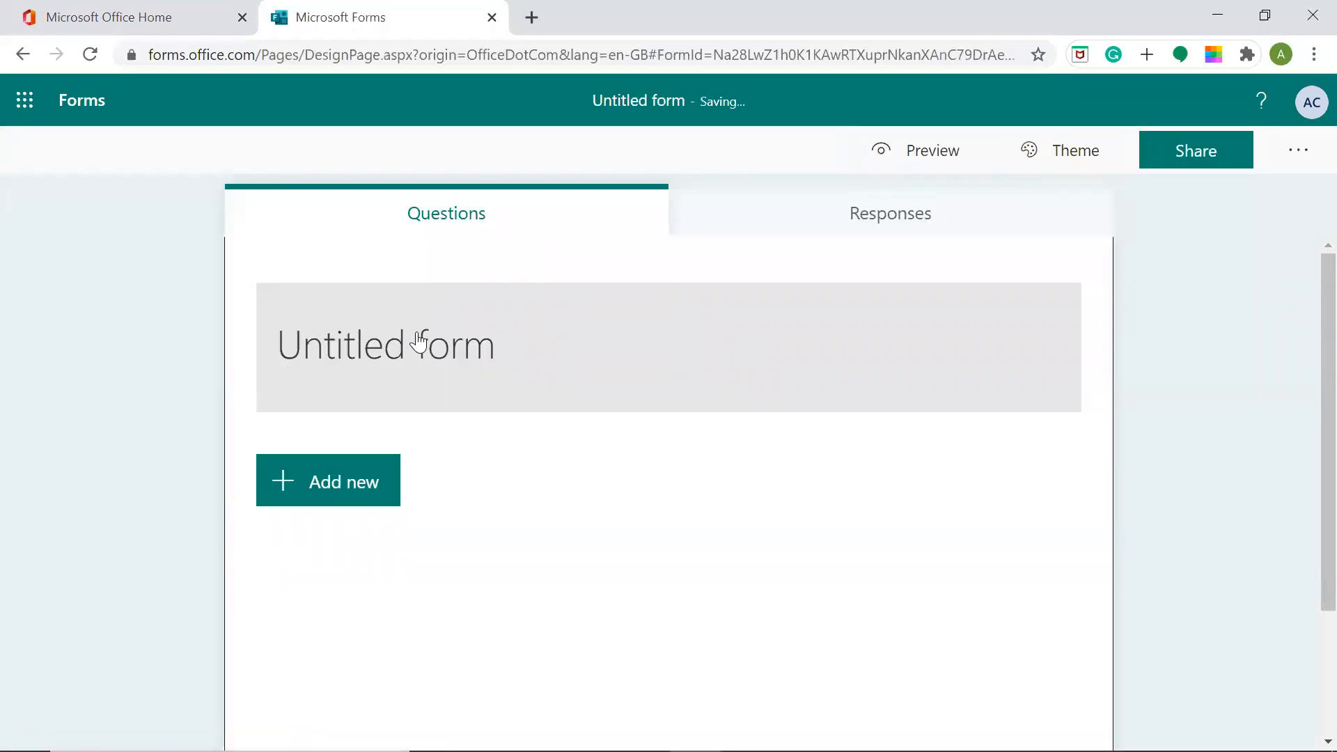
Step: Title the form SOCIAL SCIENCE and enter INSTRUCTIONS- as its description
click(418, 342)
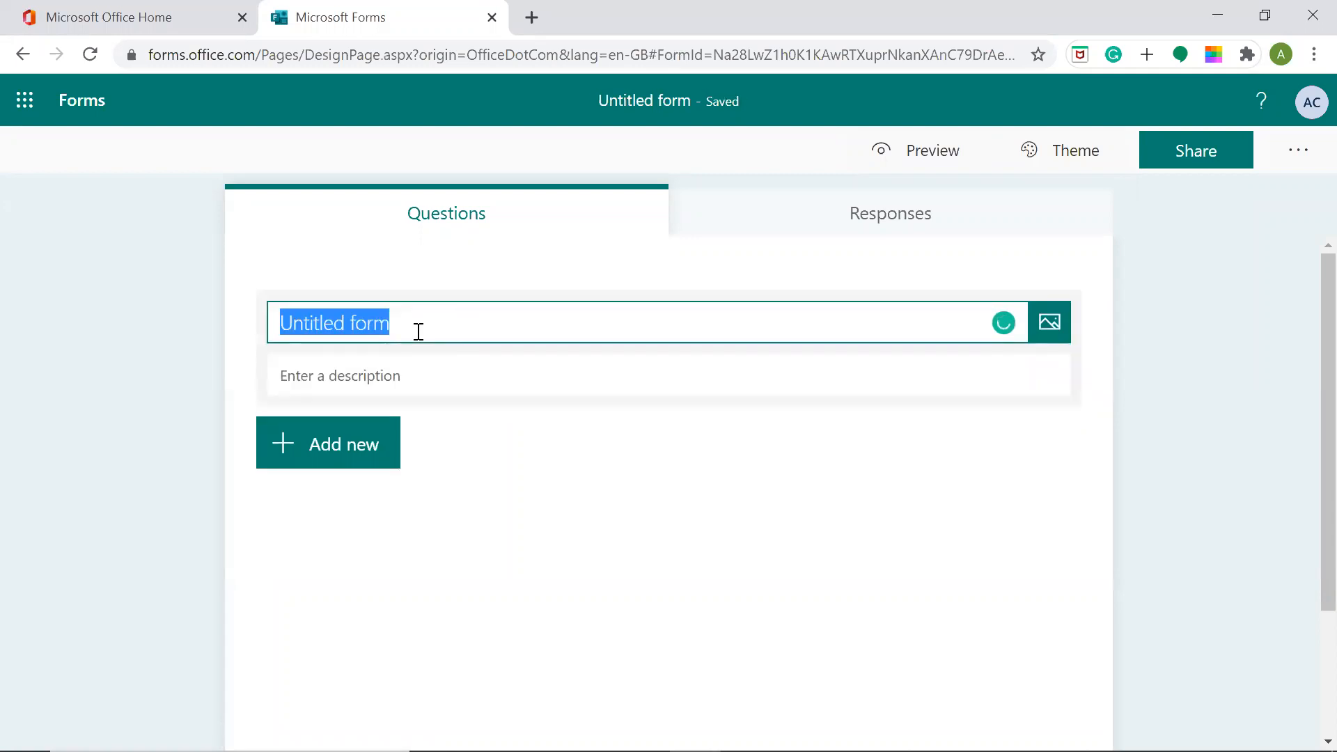
key(BackSpace)
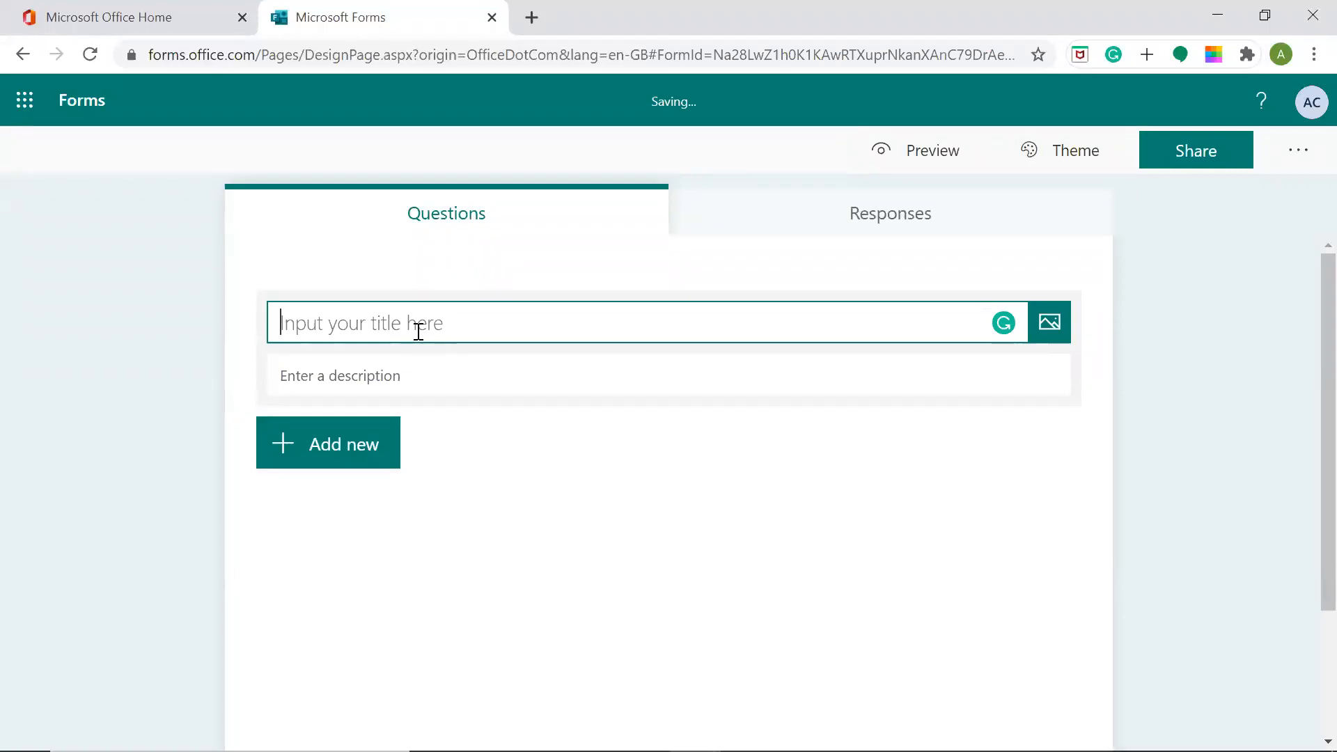
text(Social)
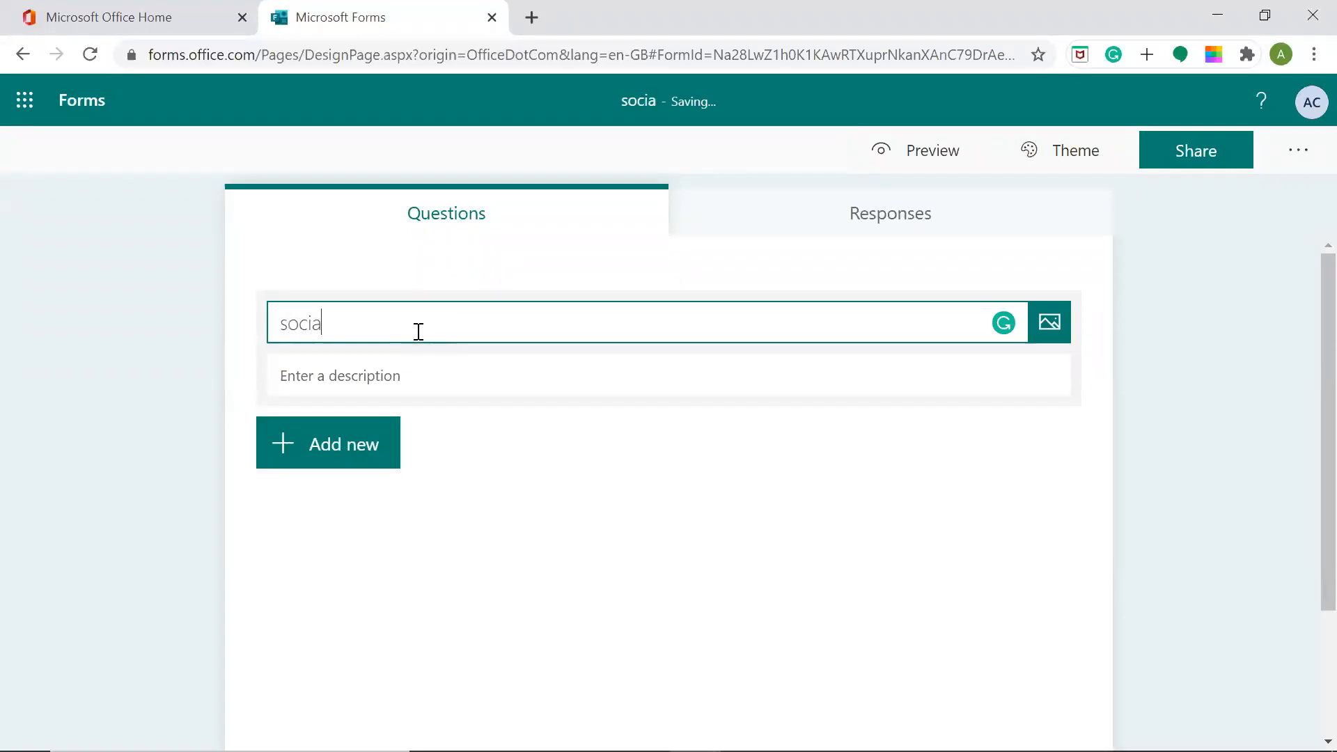
key(BackSpace)
key(BackSpace)
key(BackSpace)
key(BackSpace)
key(BackSpace)
key(BackSpace)
key(BackSpace)
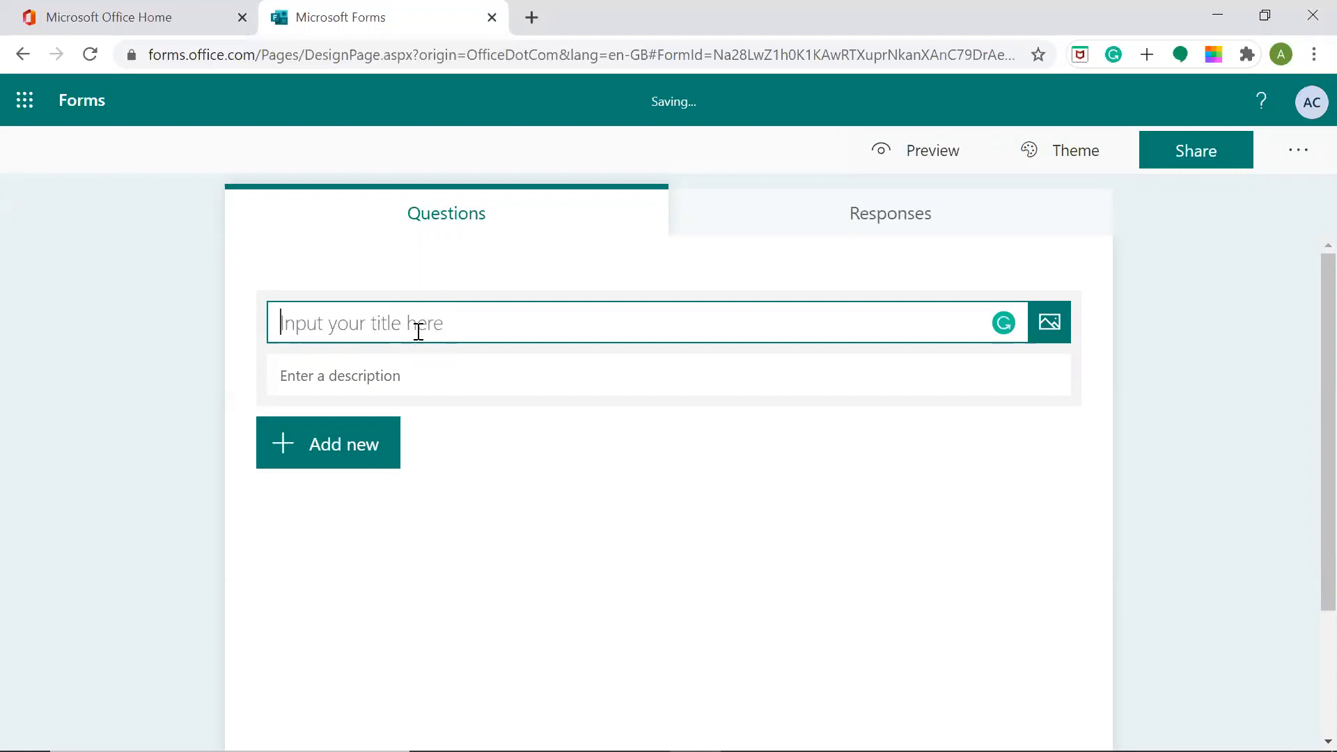
text(SOCIAL SC)
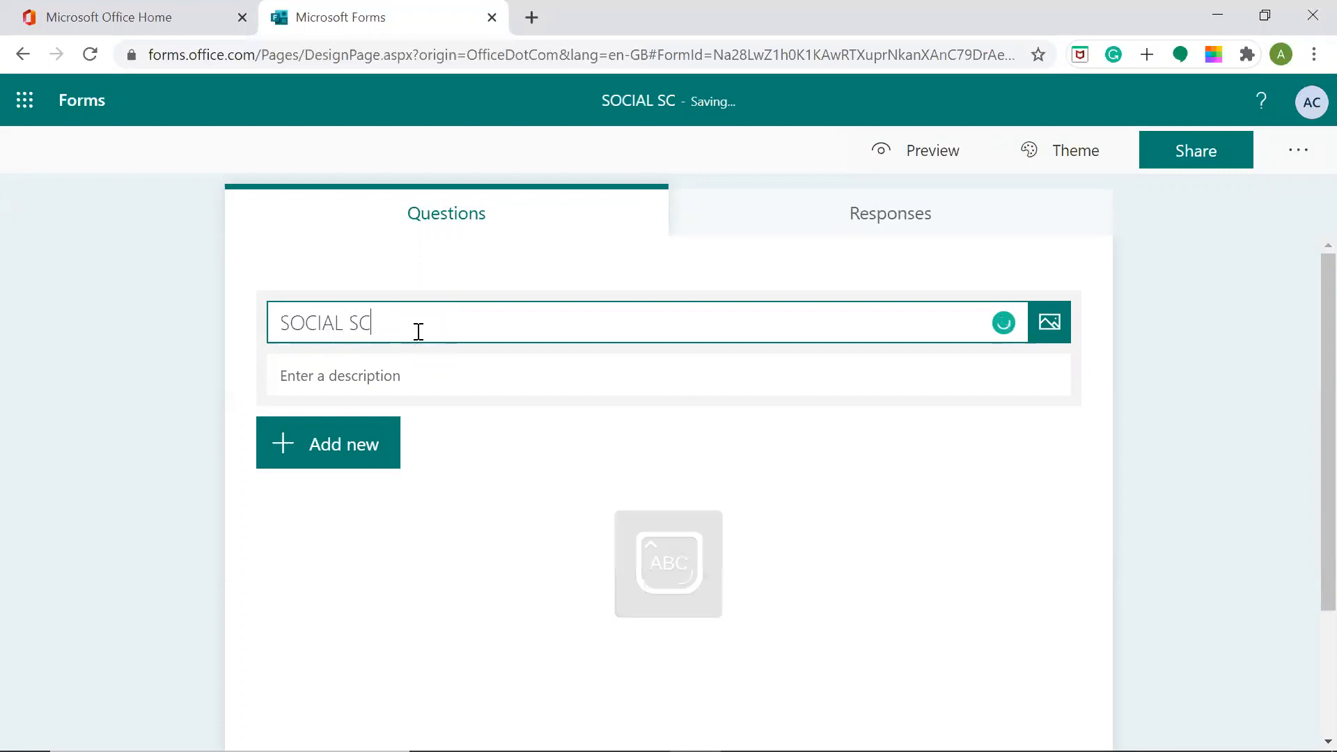
text(IENCE)
click(394, 366)
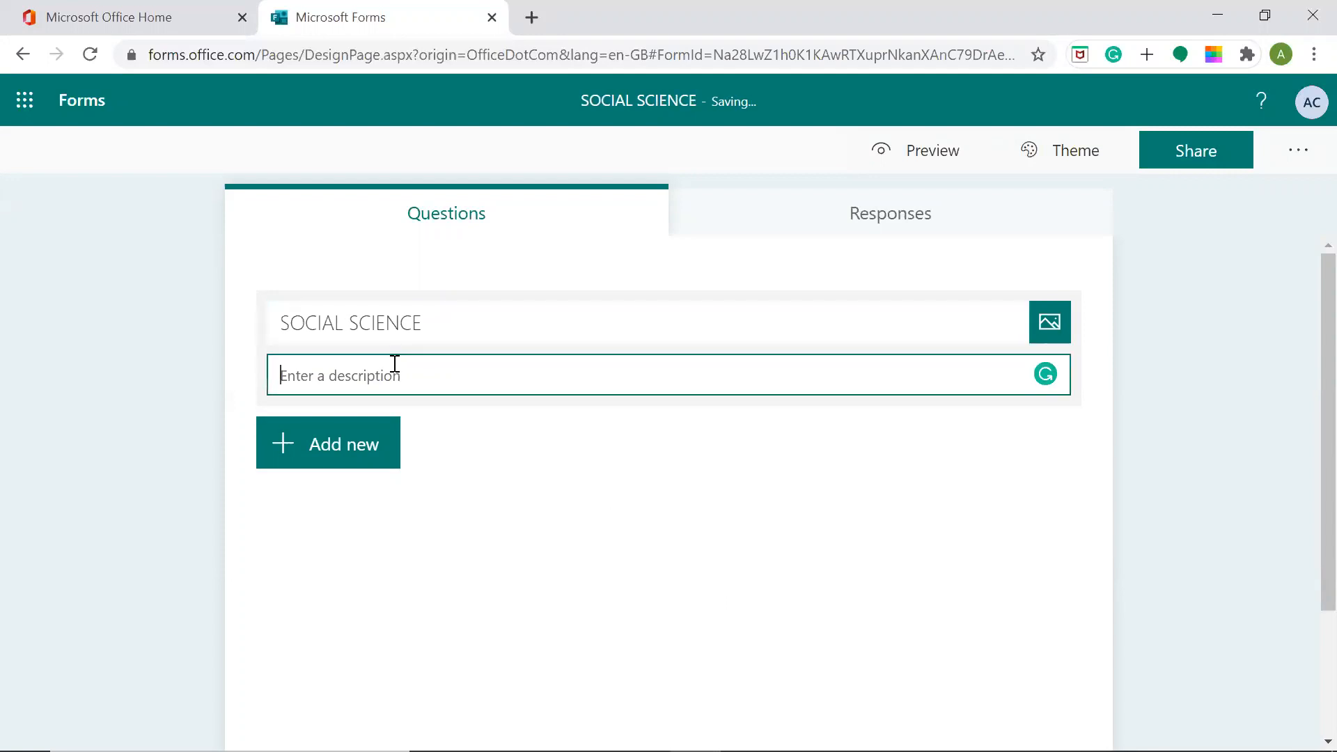
text(INSTRUCTIONS-)
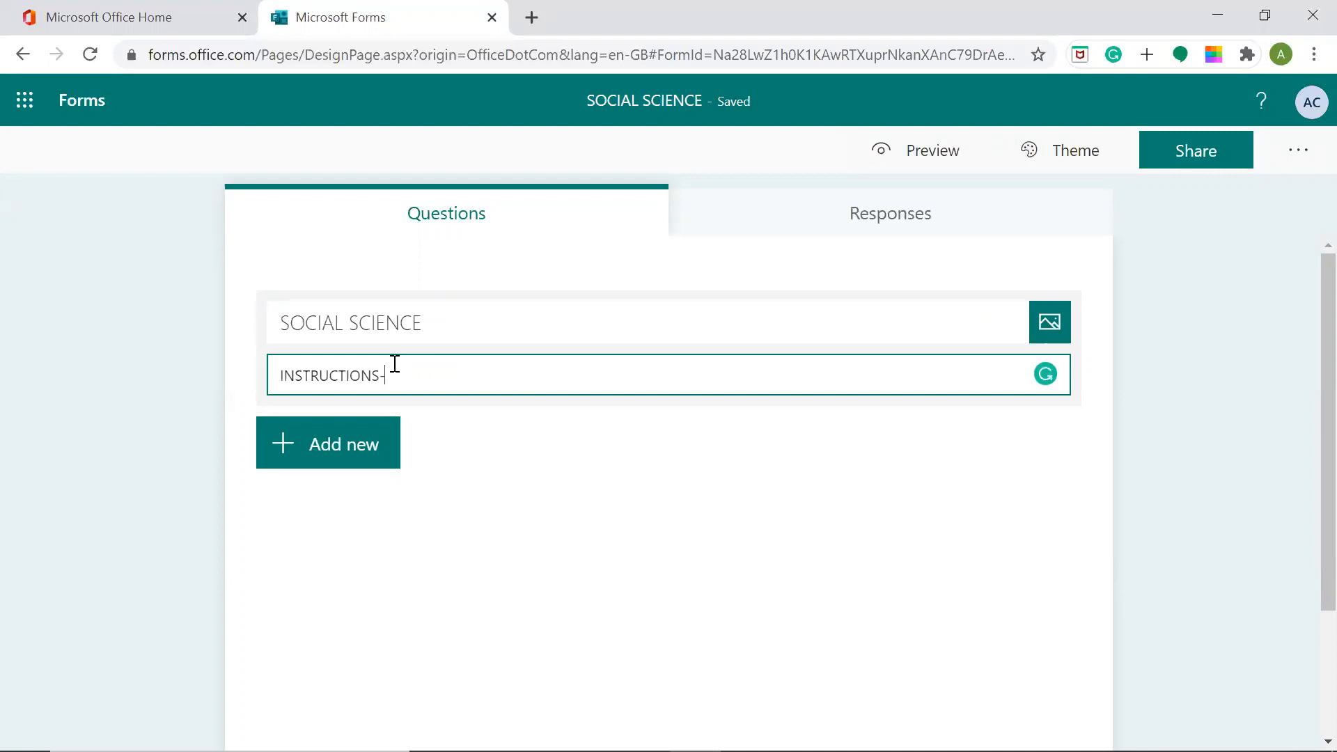
Step: Add a Choice question that reads "How many states are there in India?"
click(362, 451)
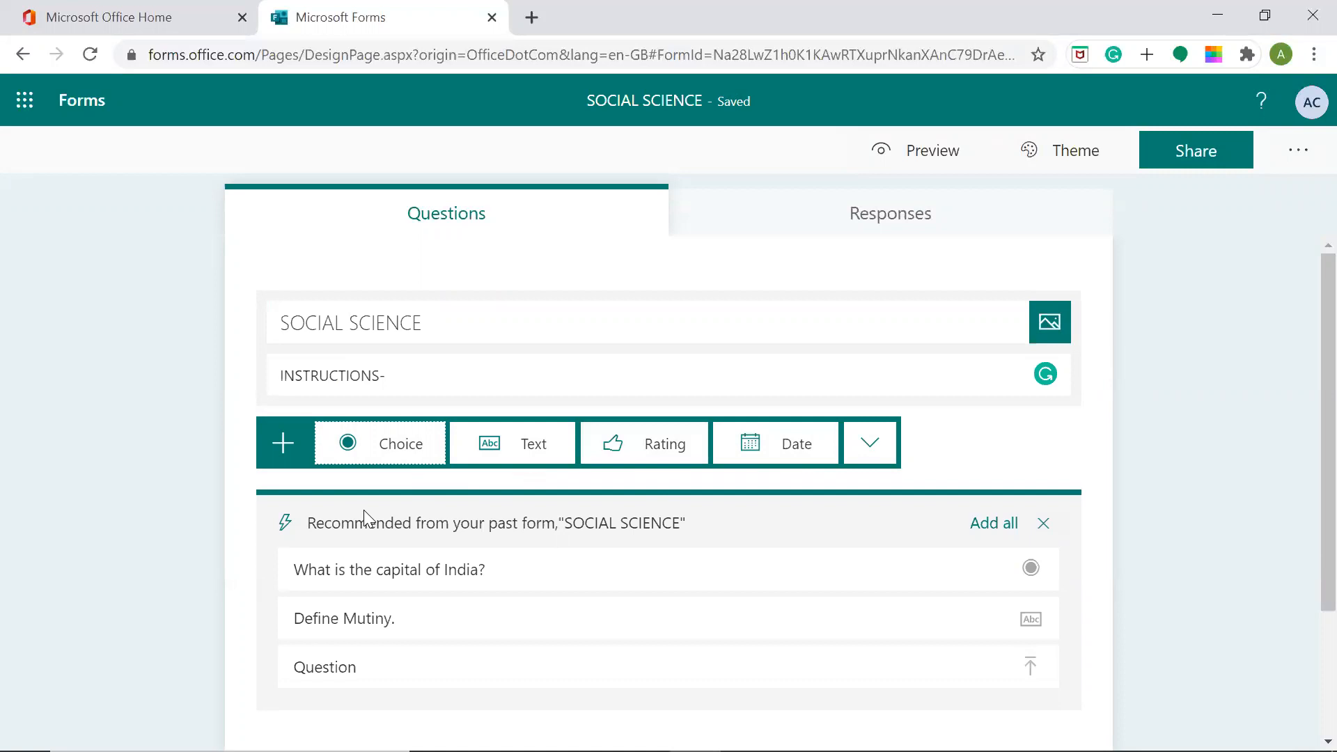
click(422, 451)
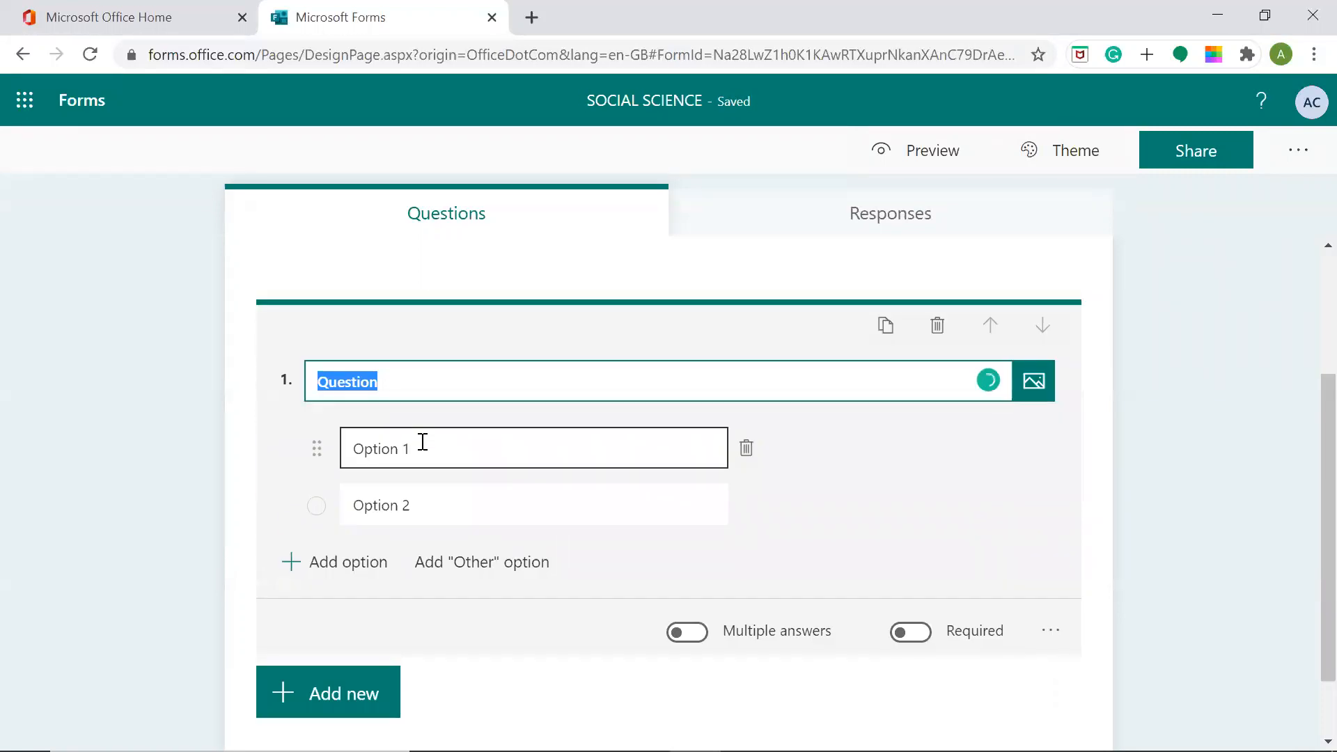
click(448, 378)
key(BackSpace)
key(BackSpace)
key(BackSpace)
key(BackSpace)
key(BackSpace)
key(BackSpace)
key(BackSpace)
key(BackSpace)
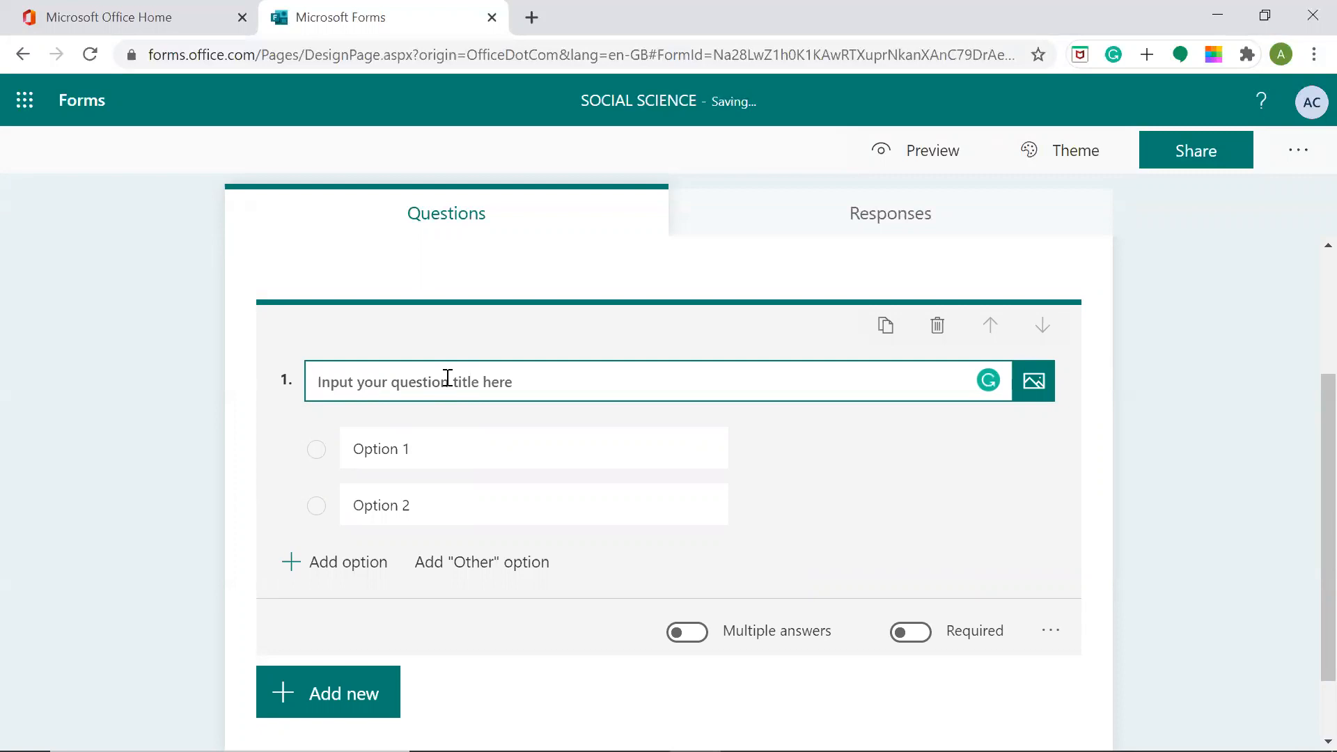
key(Caps_Lock)
text(HO)
key(Caps_Lock)
key(BackSpace)
text(ow many sy)
key(BackSpace)
text(tates ar)
key(BackSpace)
key(BackSpace)
text(are there in India)
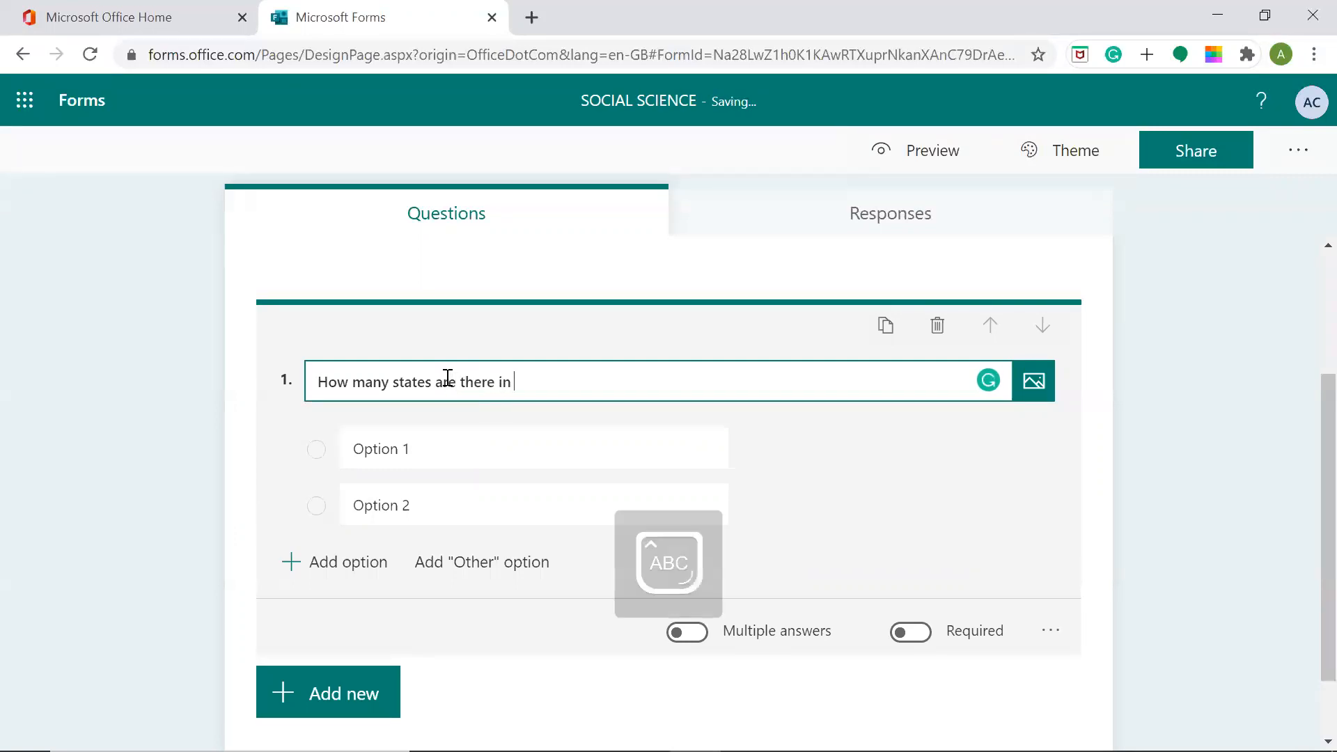
text(?)
Step: Set the first two answer options of the states question to 28 and 29
click(412, 451)
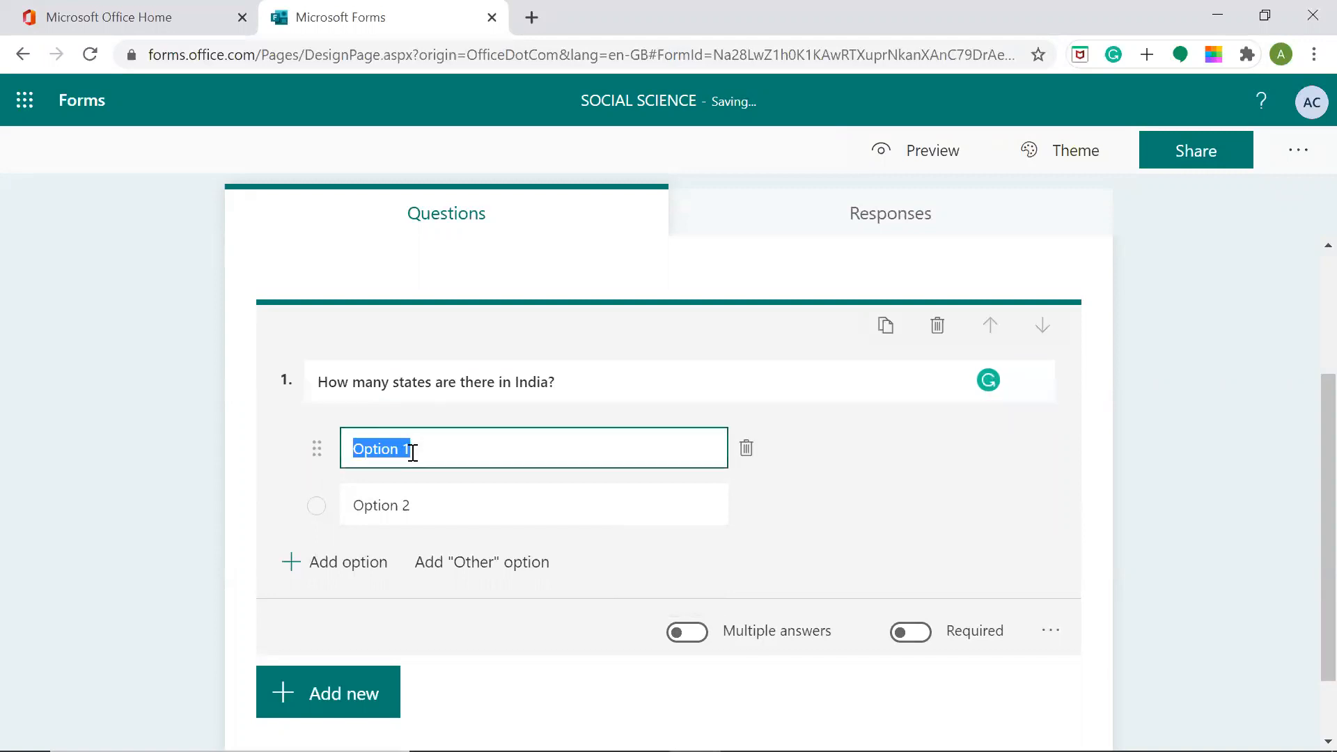
text(28)
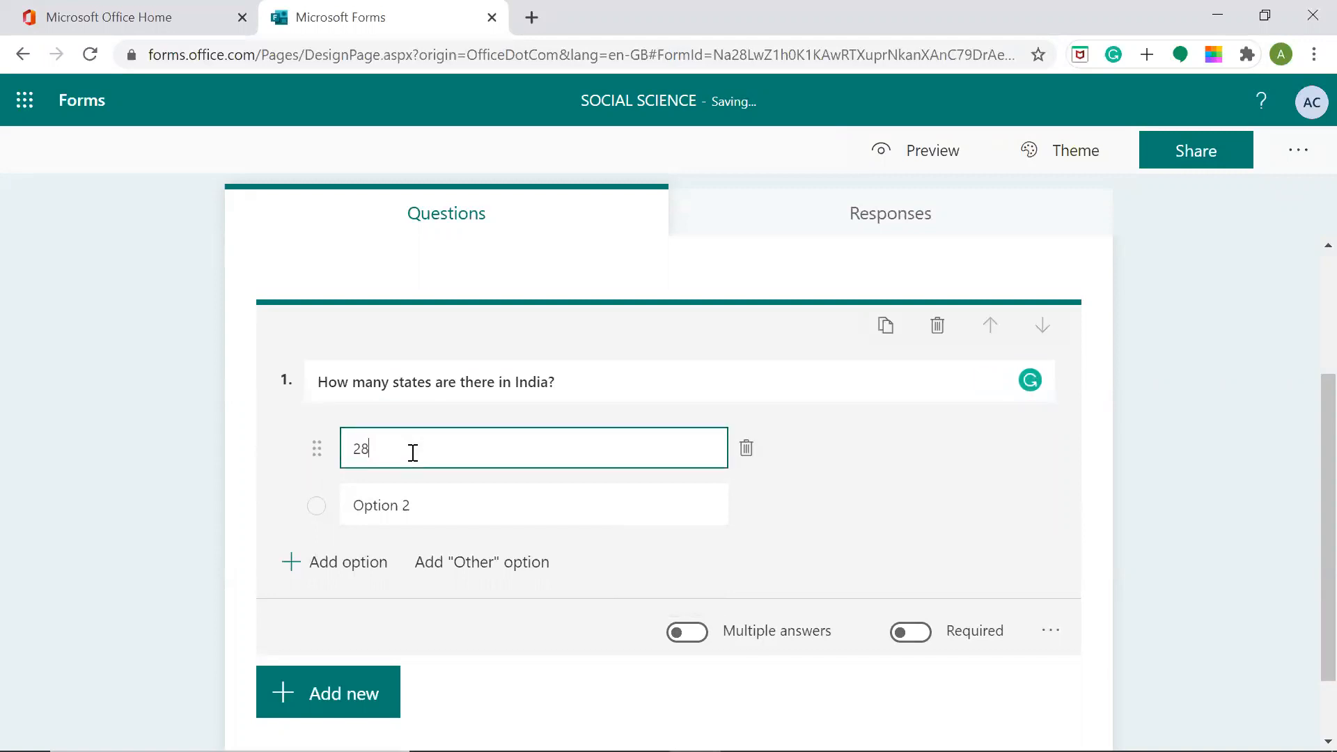
click(411, 505)
text(29)
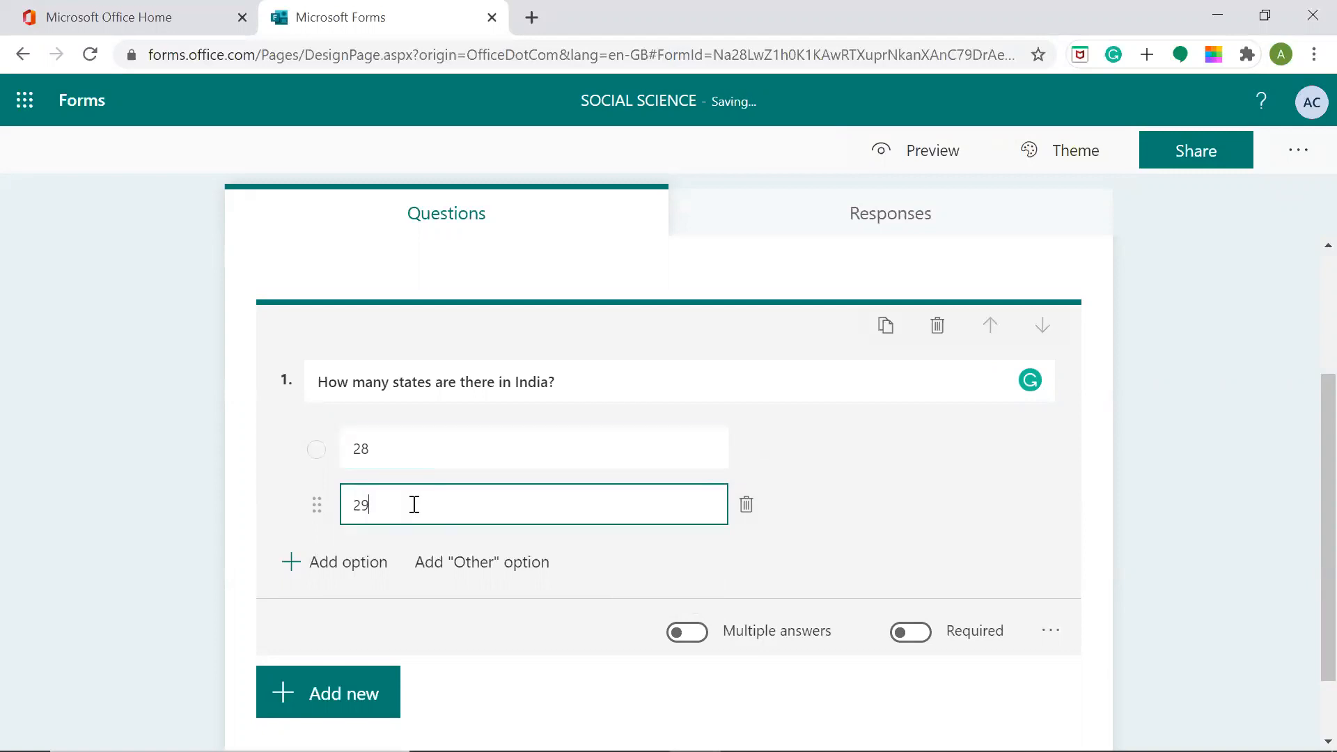
Step: Add two more answer options to the states question, 26 and 27
click(349, 564)
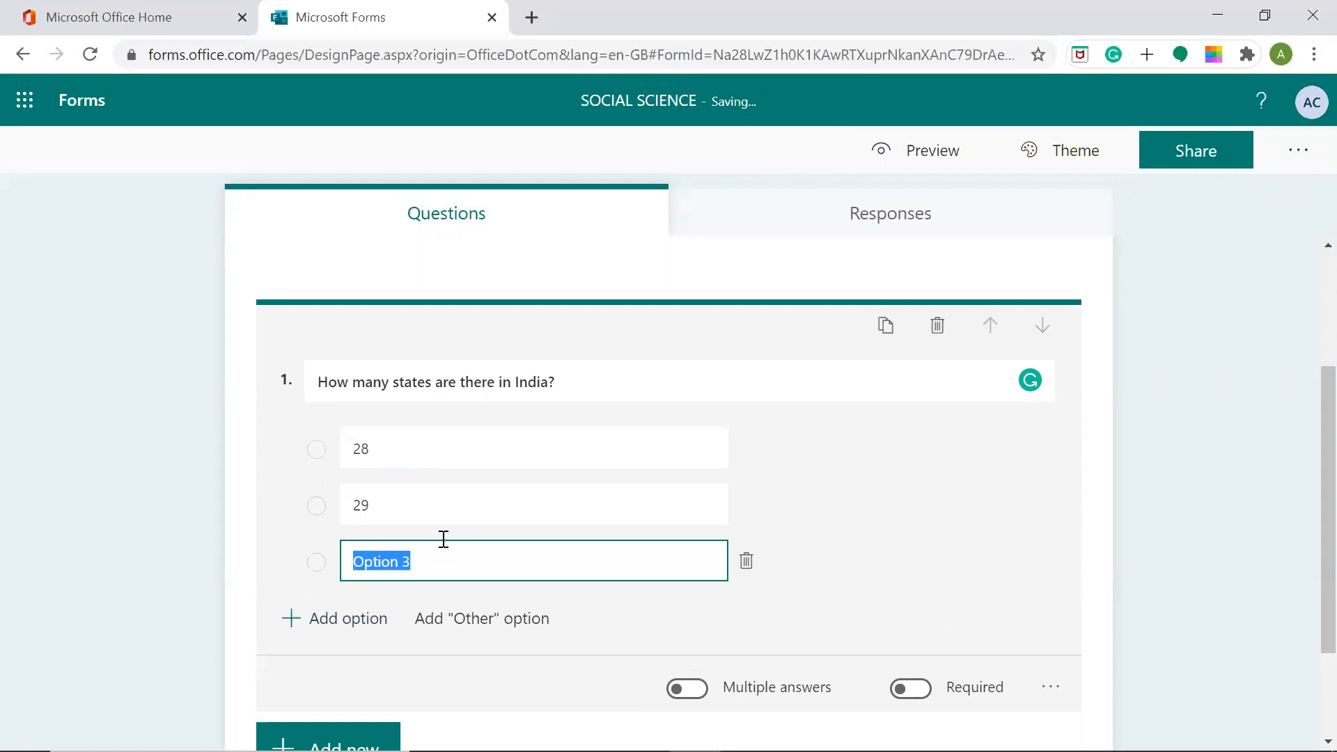
key(BackSpace)
text(26)
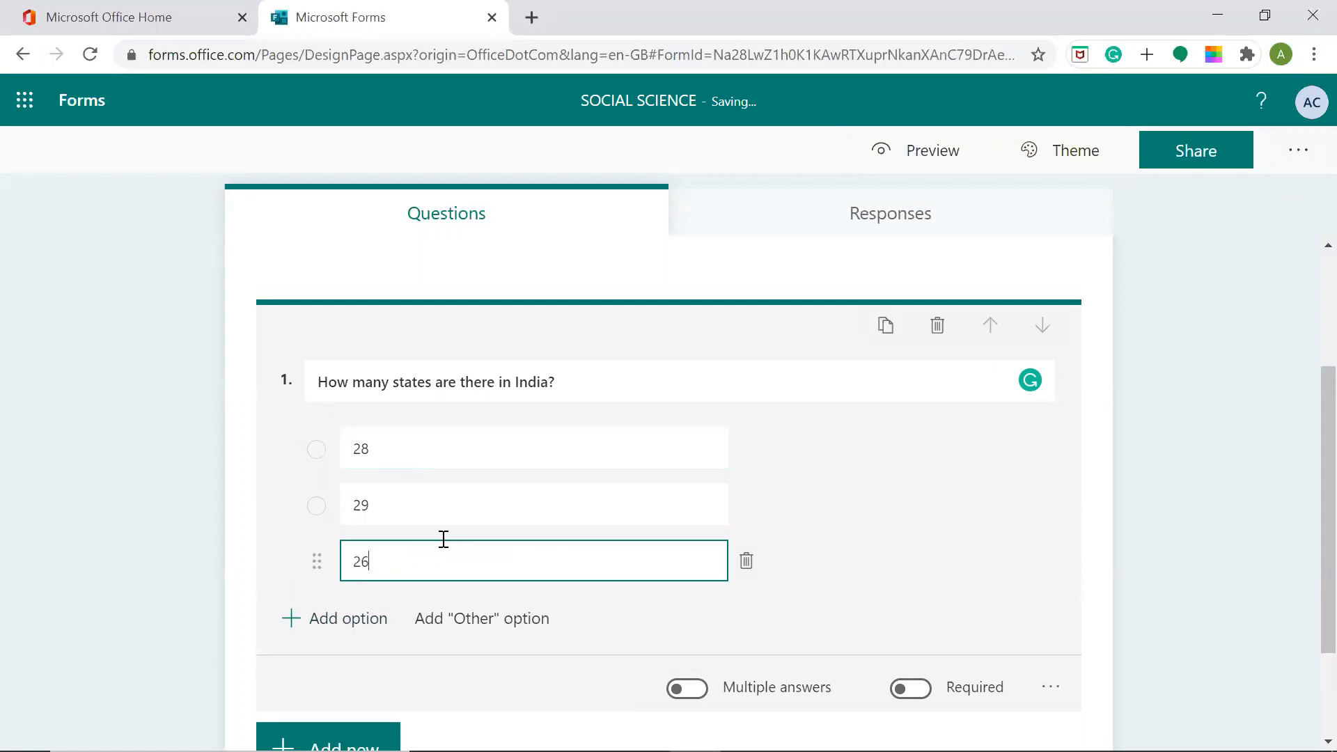
click(358, 626)
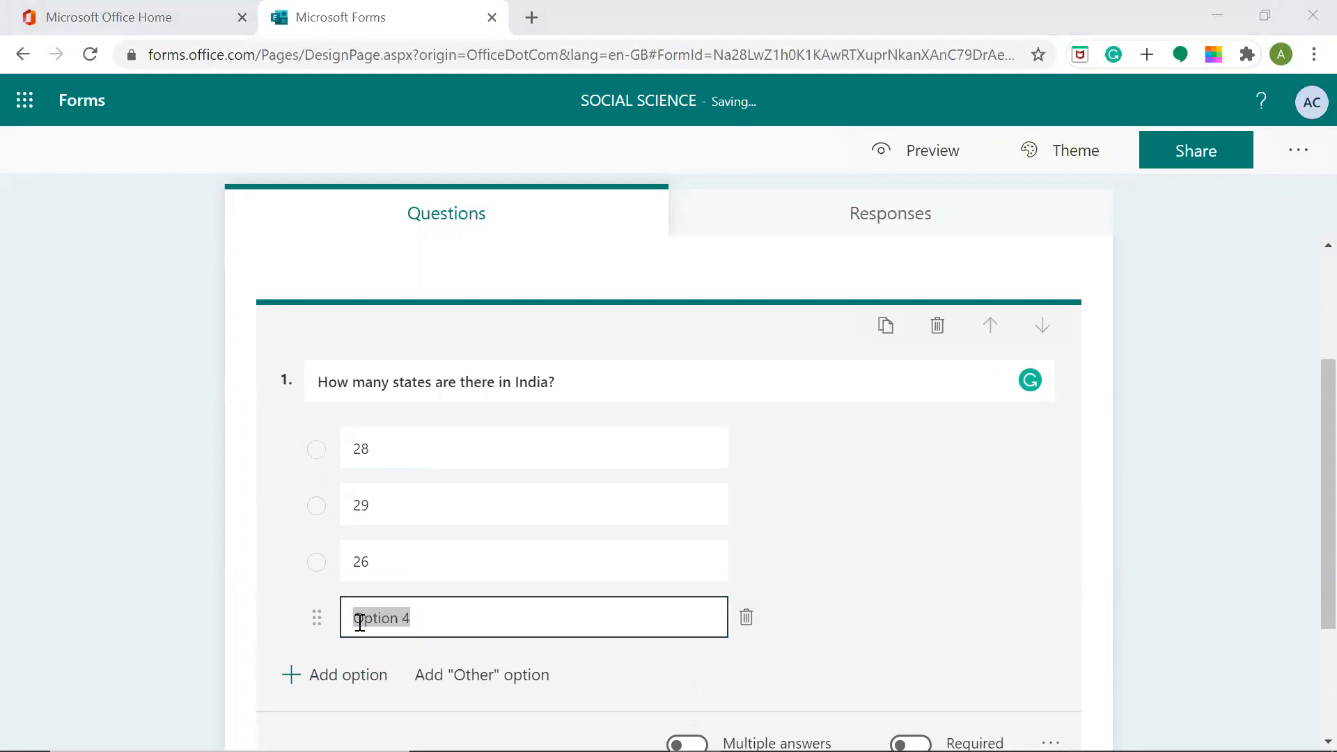
click(442, 613)
key(BackSpace)
key(BackSpace)
key(BackSpace)
key(BackSpace)
key(BackSpace)
key(BackSpace)
key(BackSpace)
key(BackSpace)
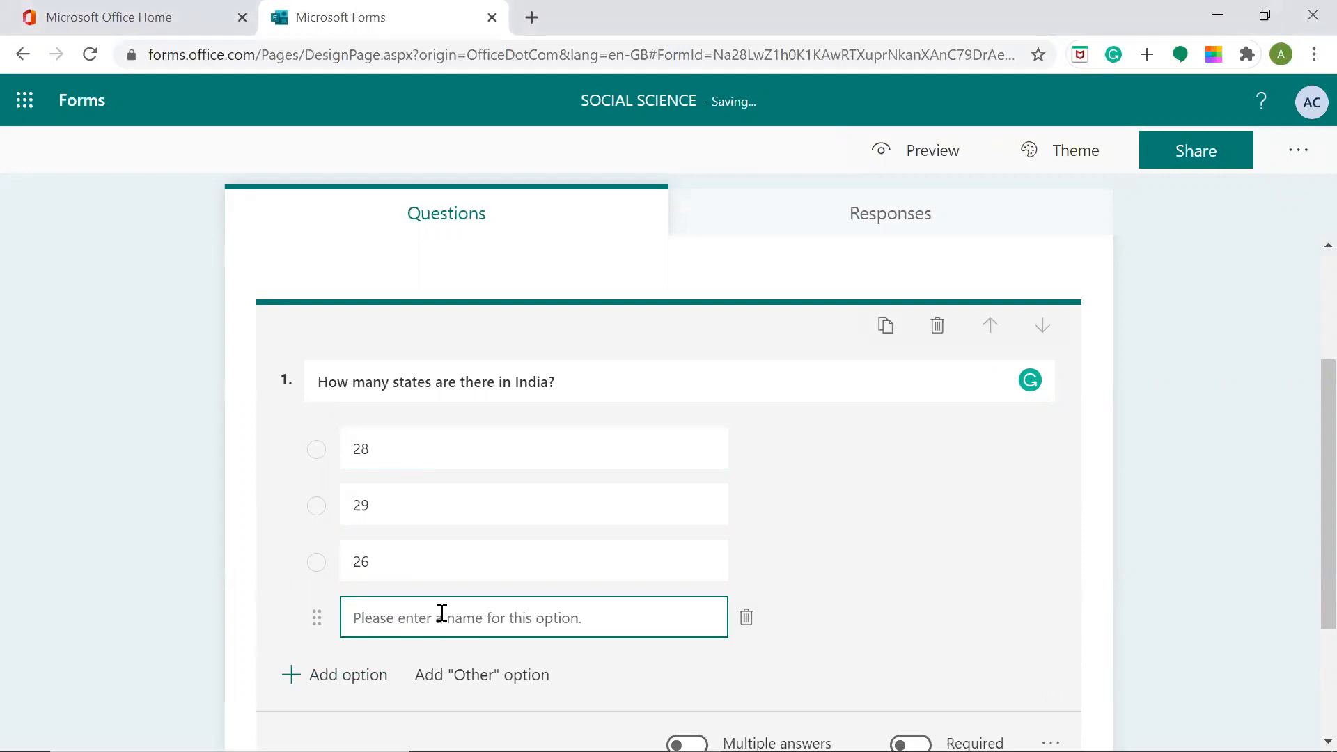
text(27)
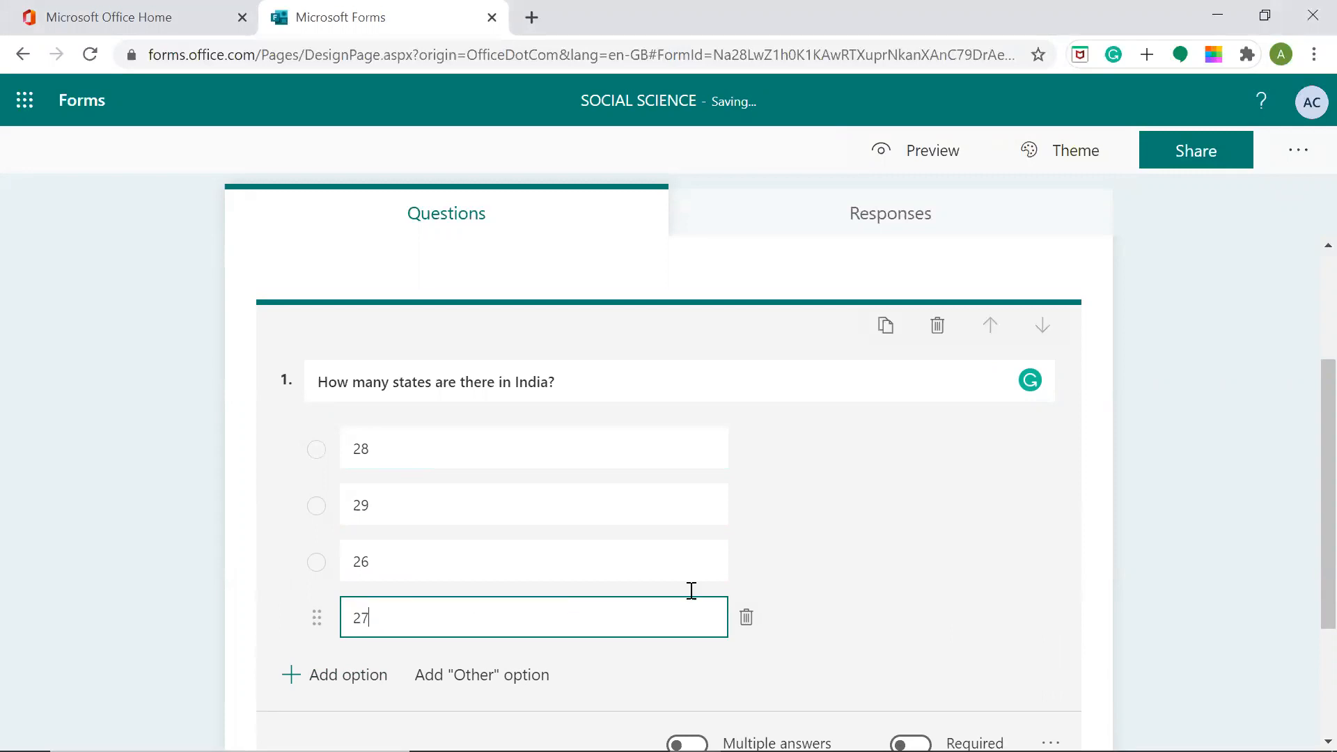
click(1096, 567)
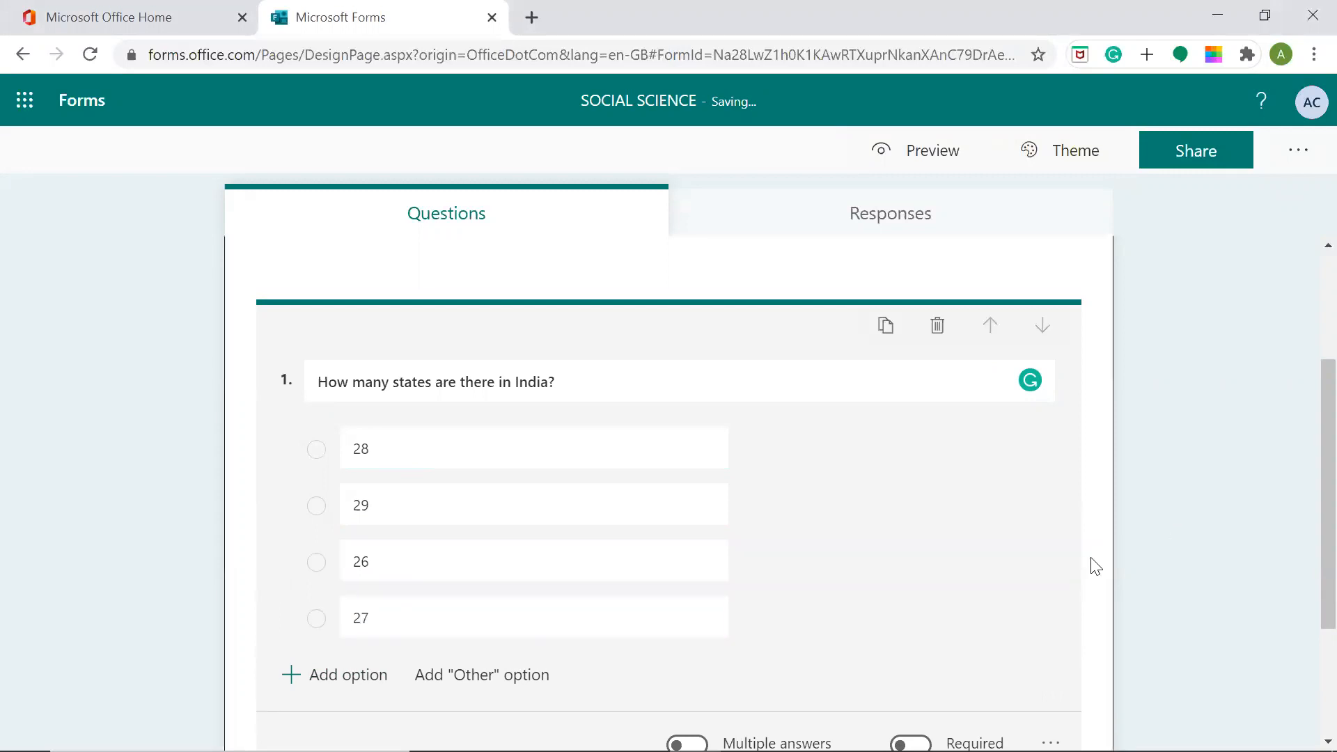
Step: Try the Multiple answers and Required settings on the states question, switching each on and back off, and view its additional settings
scroll(1095, 567, down, 1)
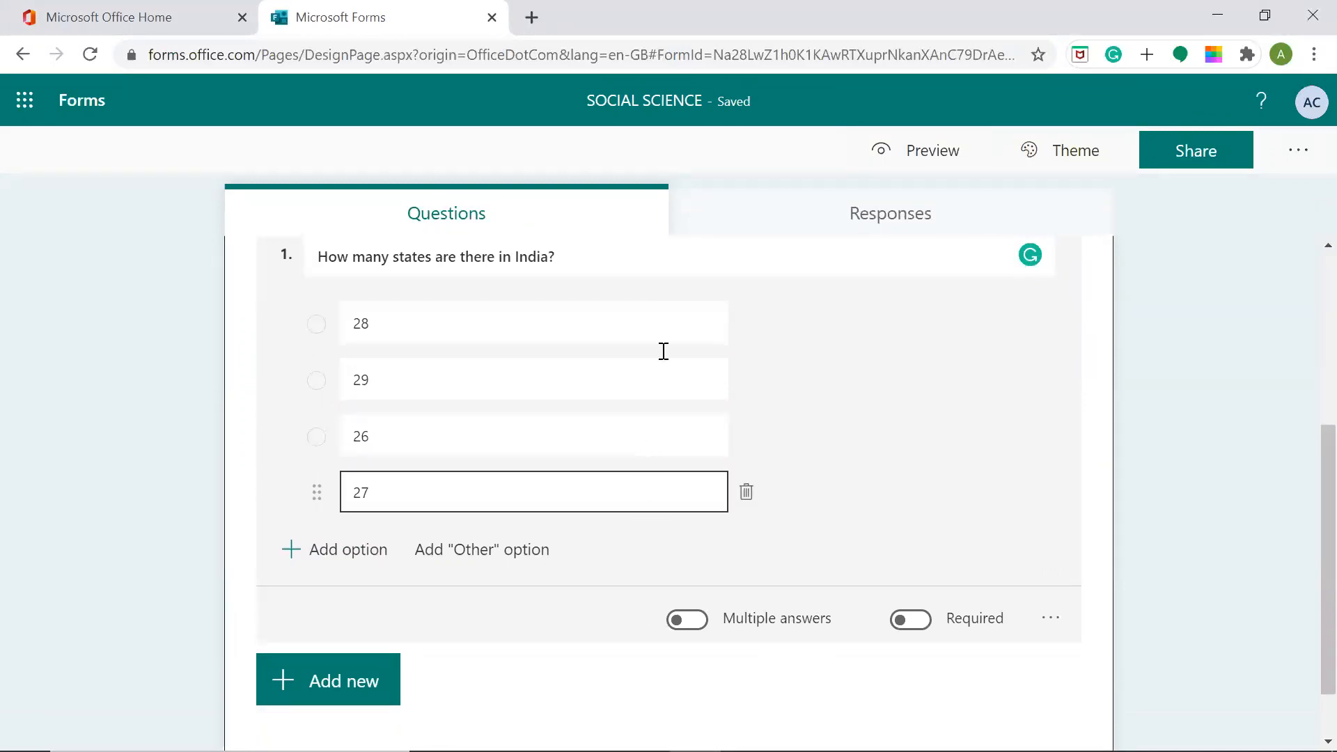
click(688, 631)
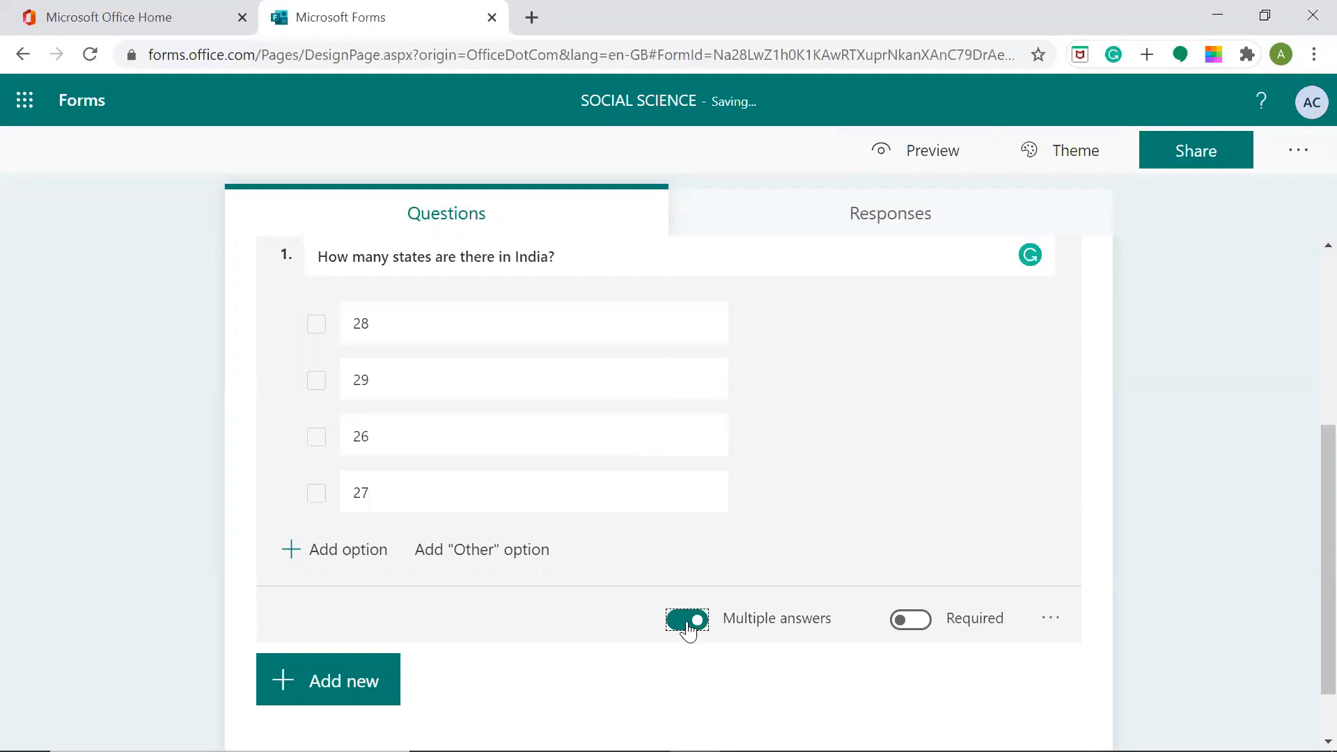
click(688, 631)
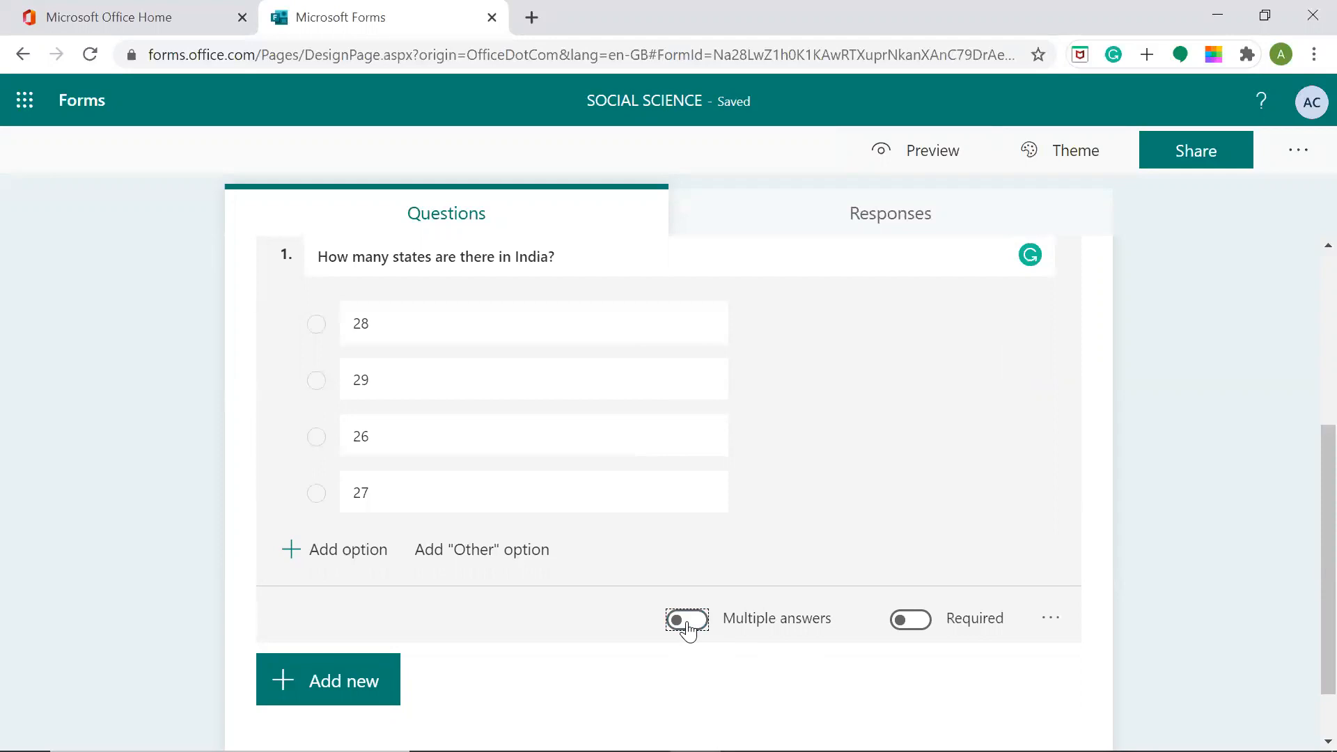
click(908, 627)
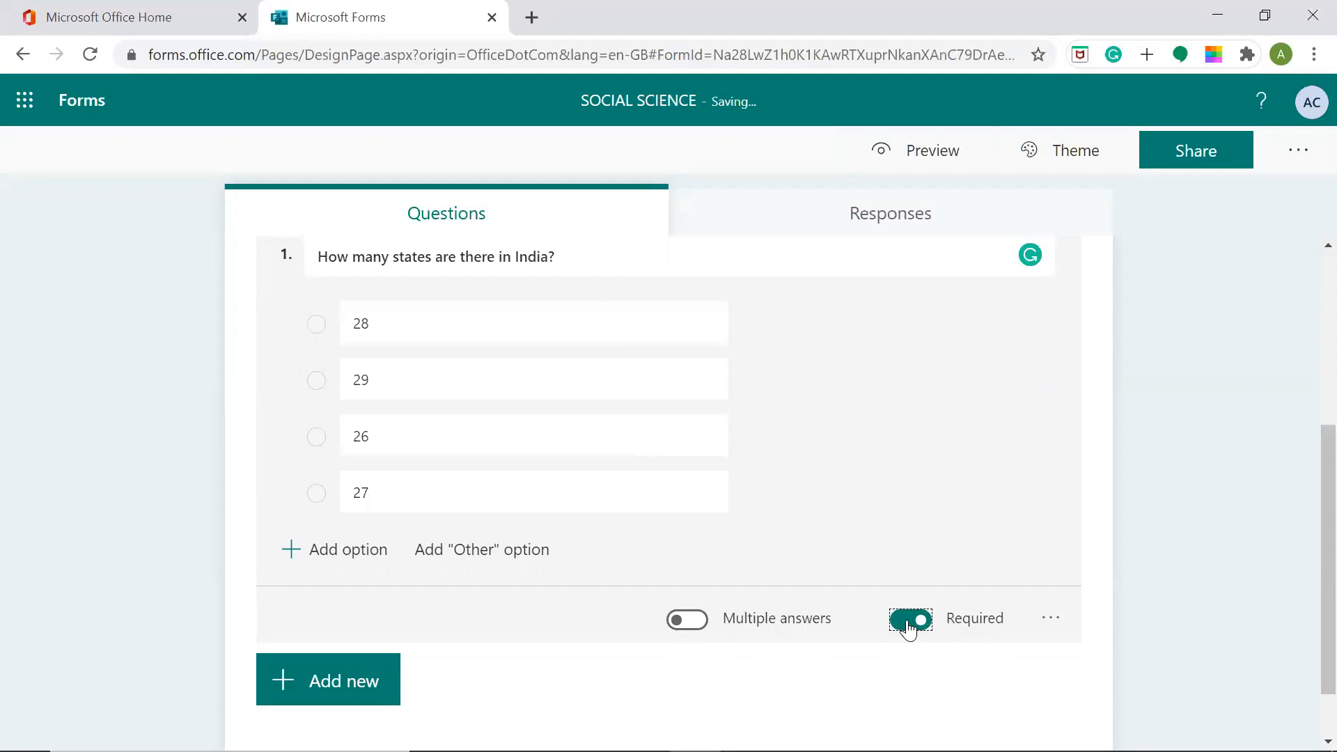
click(908, 628)
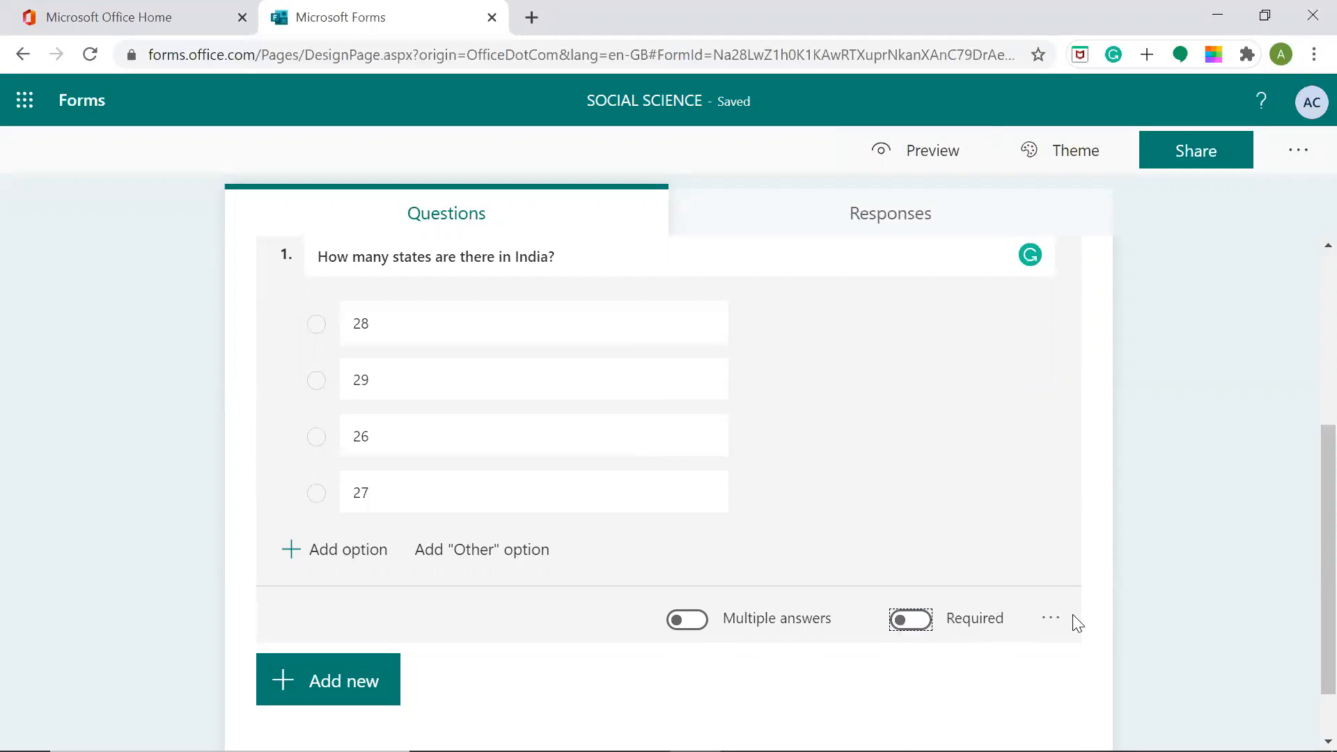
click(1054, 622)
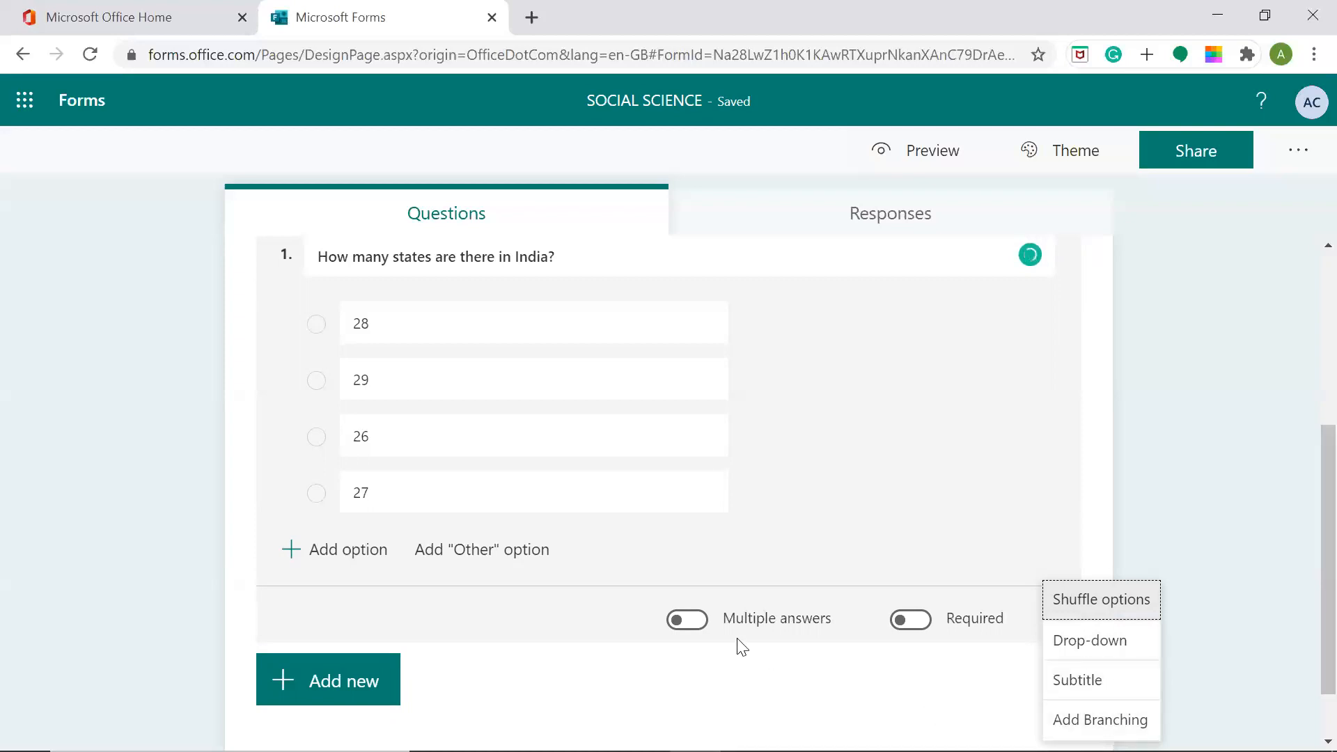
Step: Add a Text question below the states question that reads "Define Mutiny."
click(348, 696)
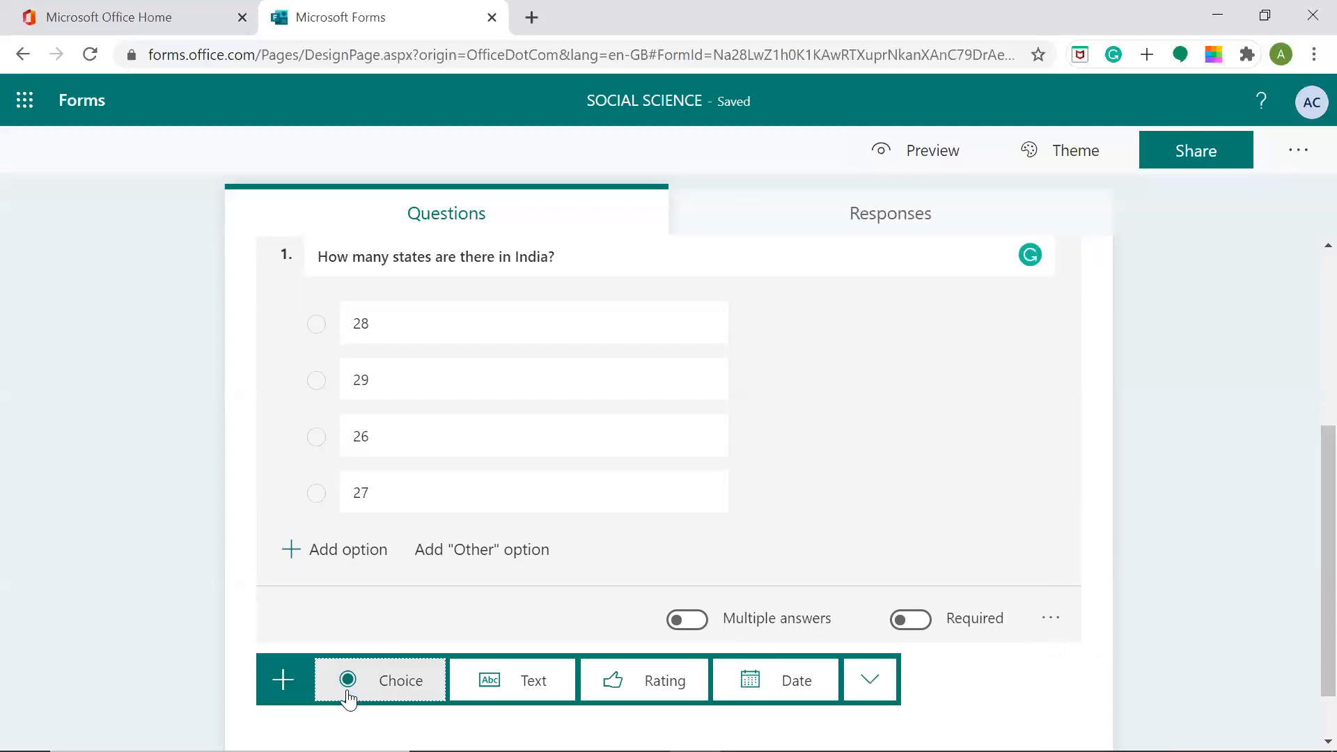
click(514, 686)
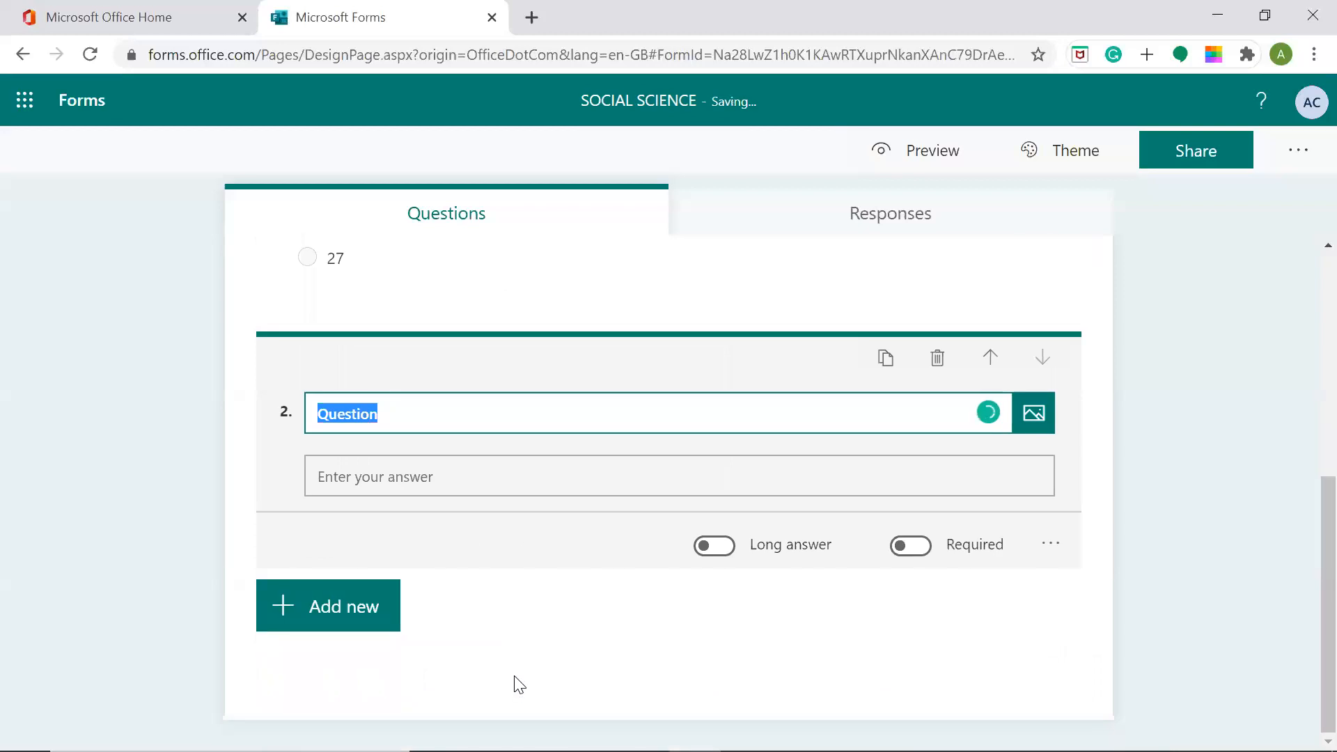
key(BackSpace)
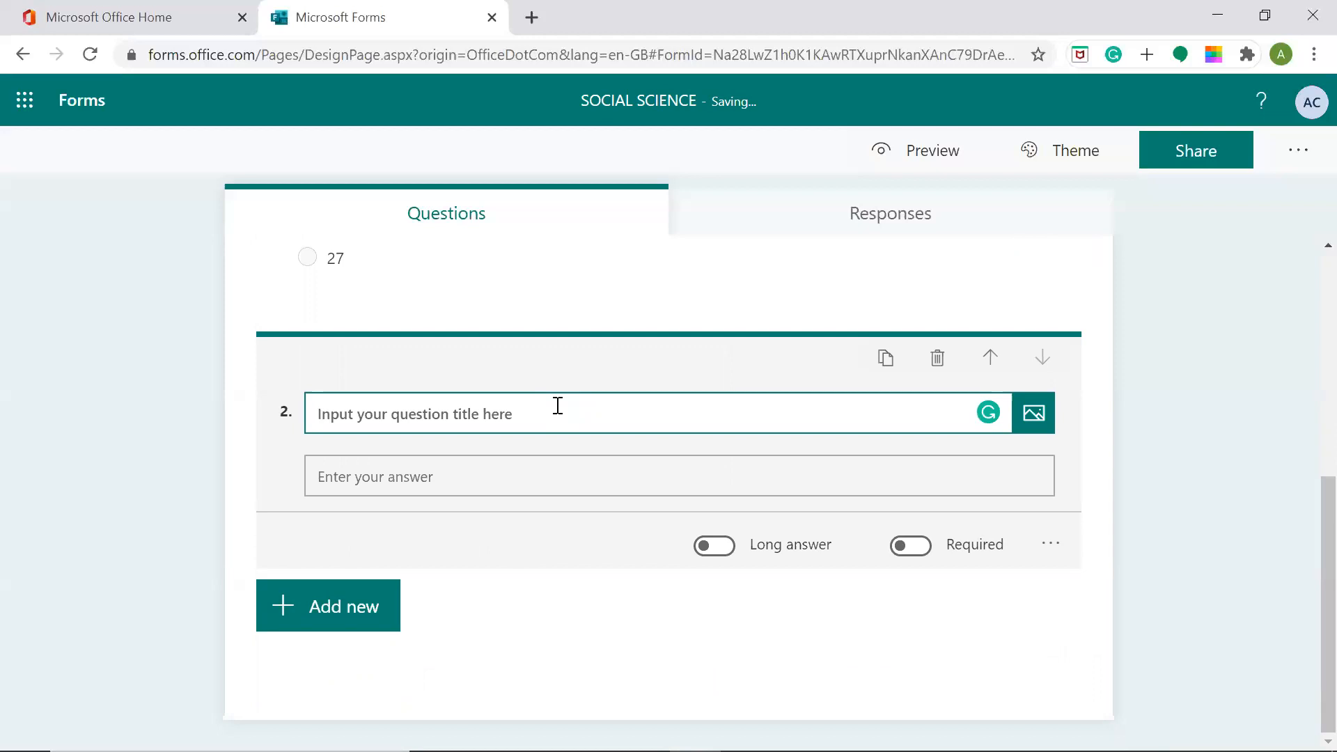
text(Define Mutiny.)
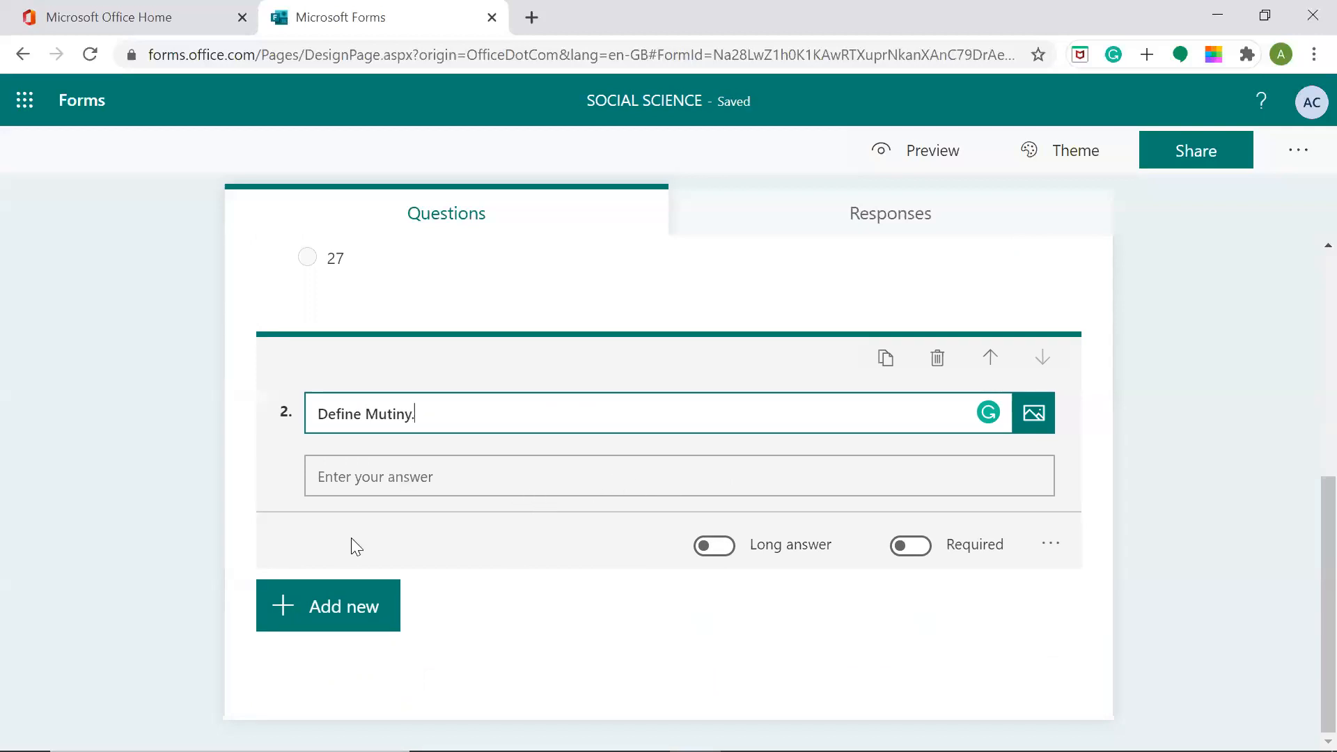
Step: Add a third question of type Text reading "Fill in the blanks-" with "__________is the capital of India." on a second line
click(350, 619)
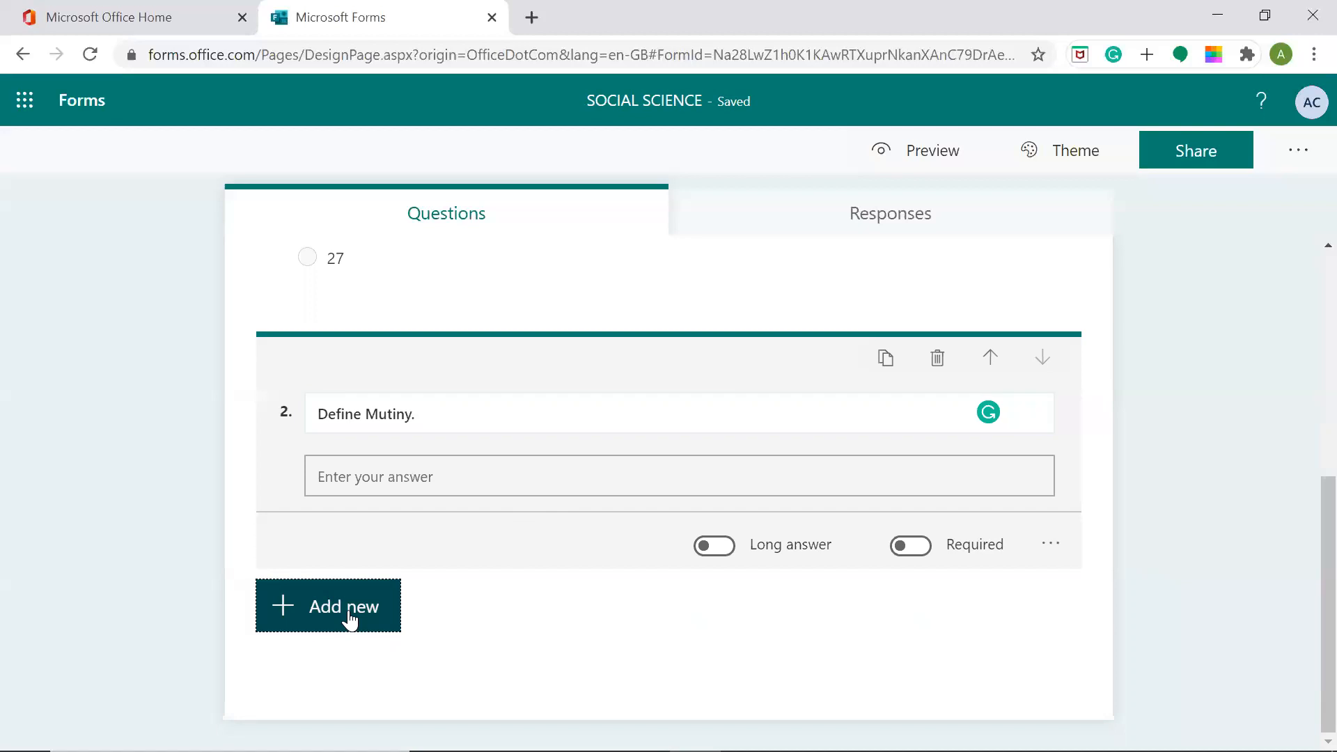
click(504, 617)
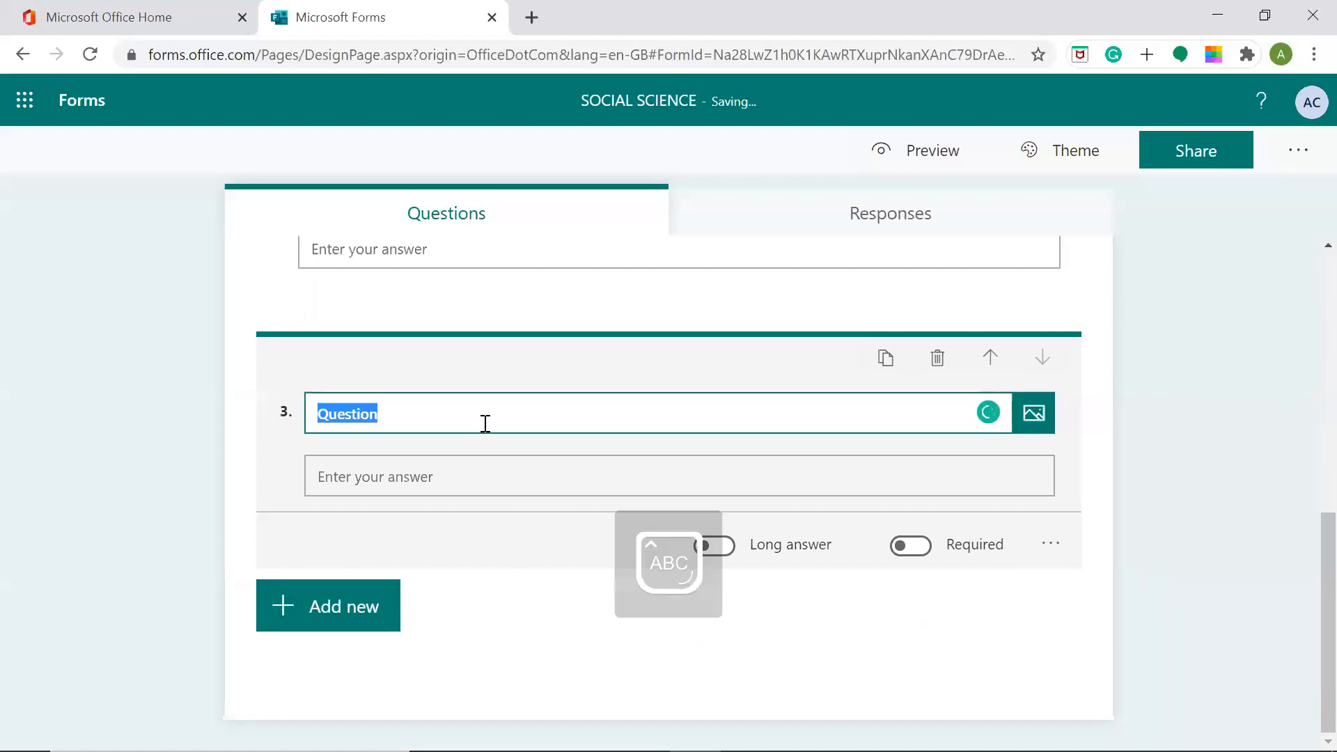
text(Fill i)
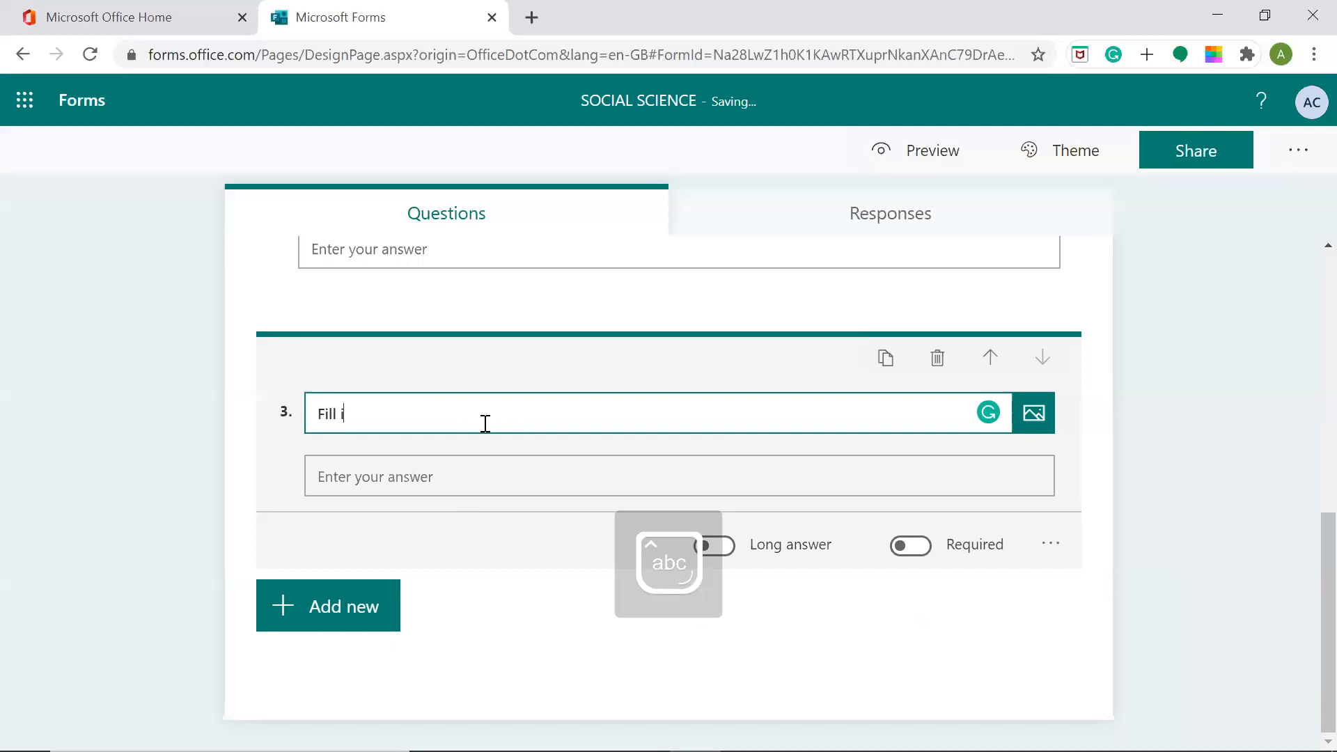
text(n the blan)
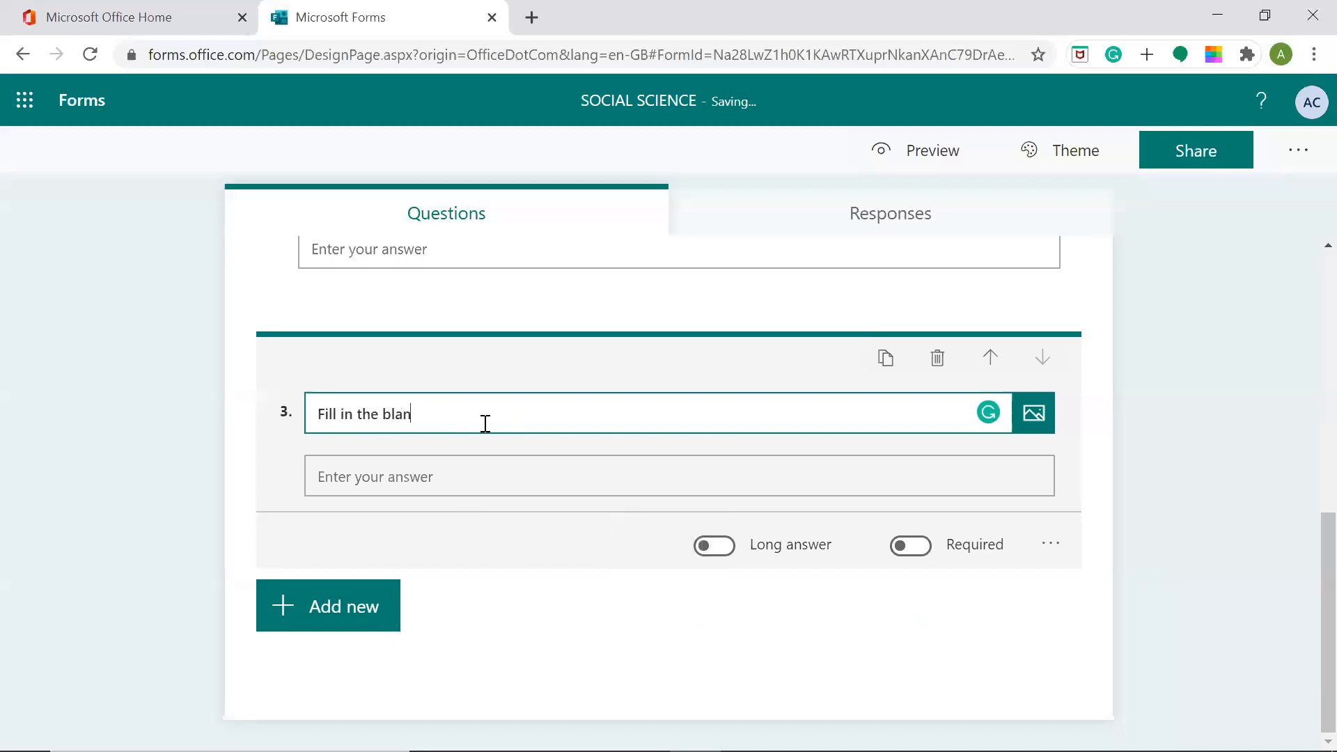
text(ks-)
key(Return)
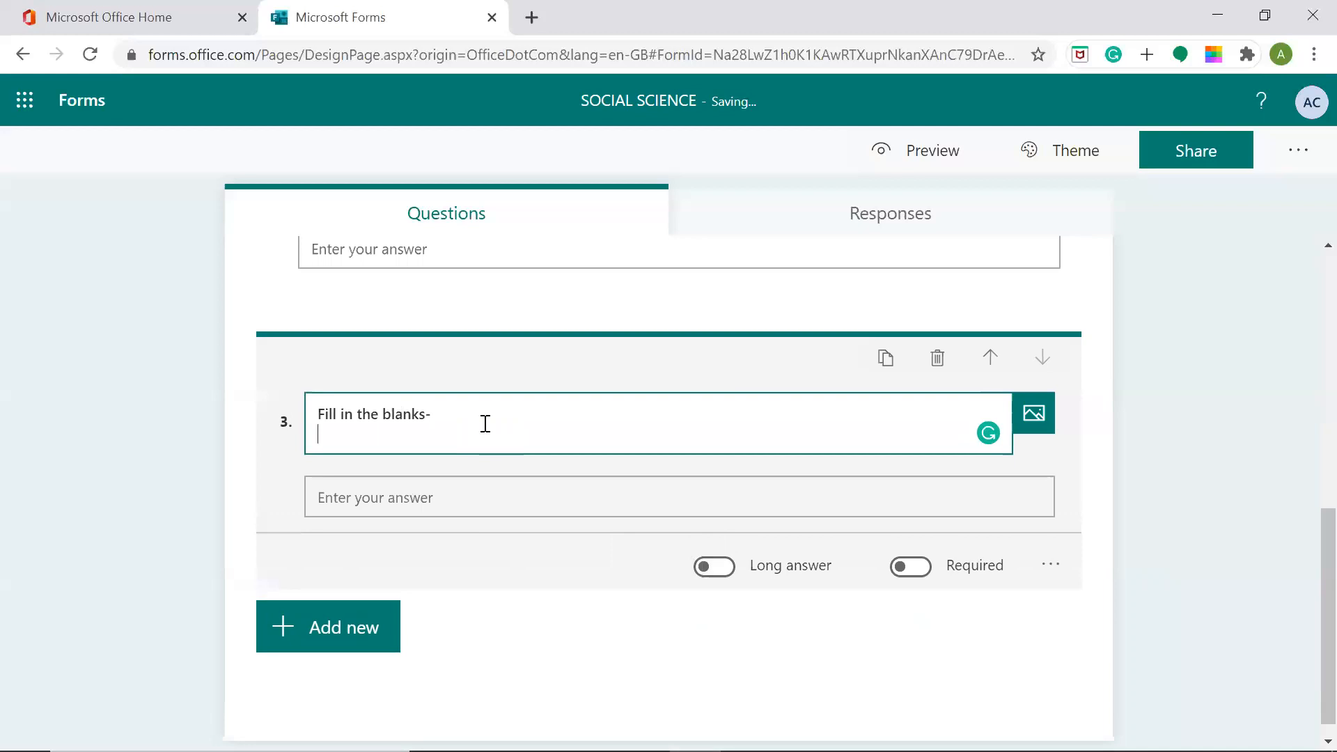
text(__________is the capital of India.)
click(438, 495)
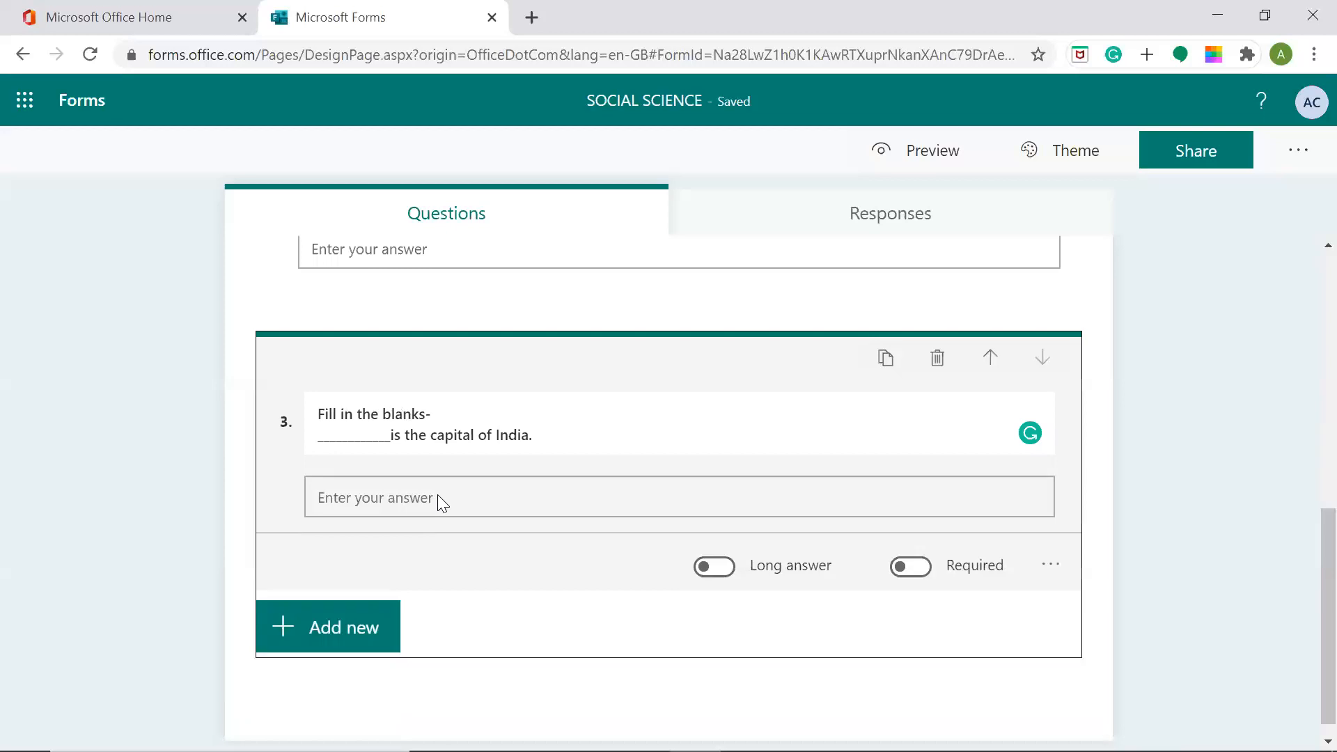
Step: Add a File upload question as question 4 and accept the creation of its OneDrive folder
click(368, 629)
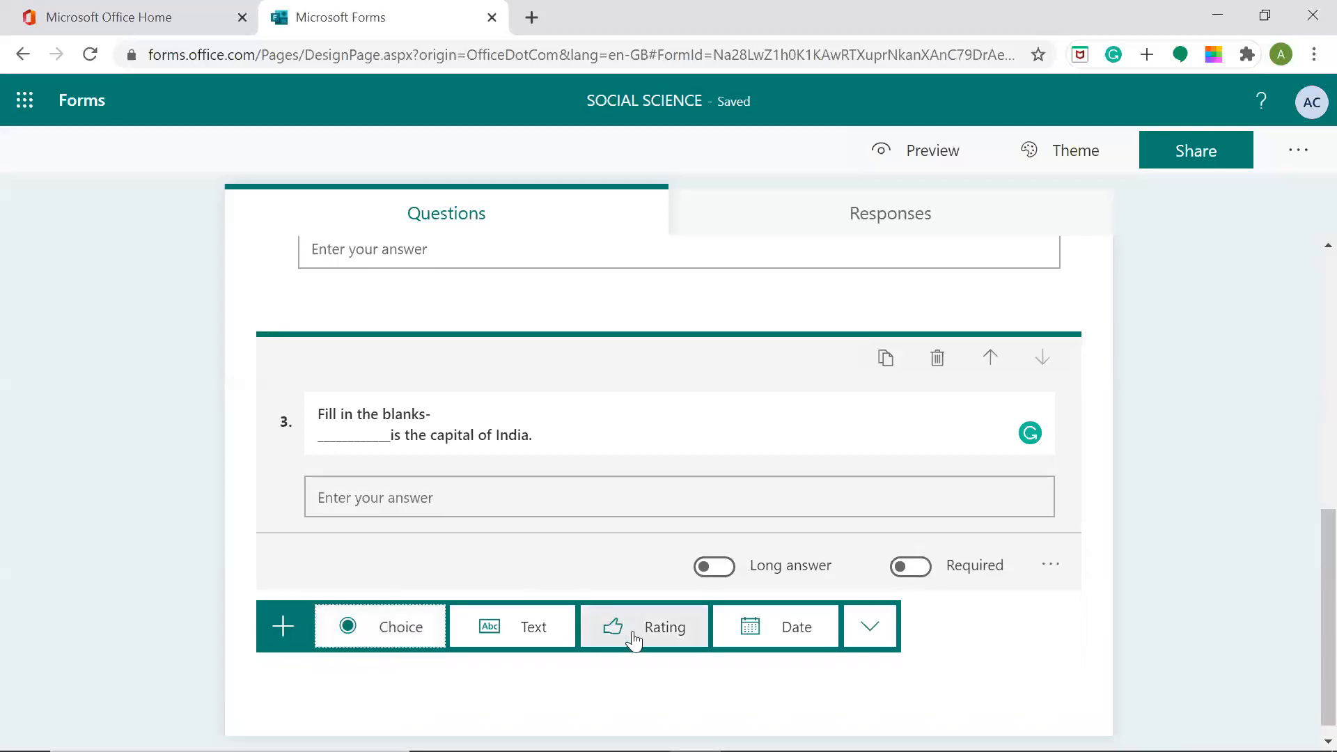
click(877, 634)
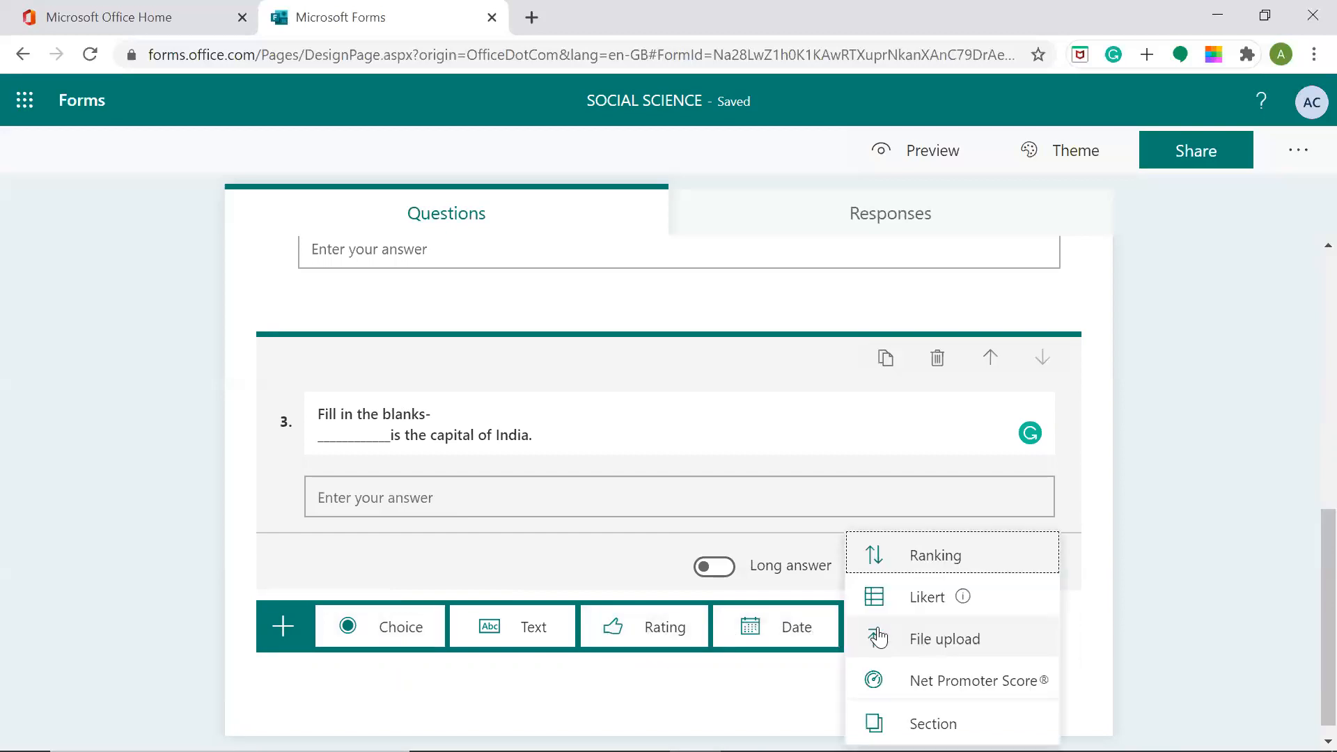
click(990, 648)
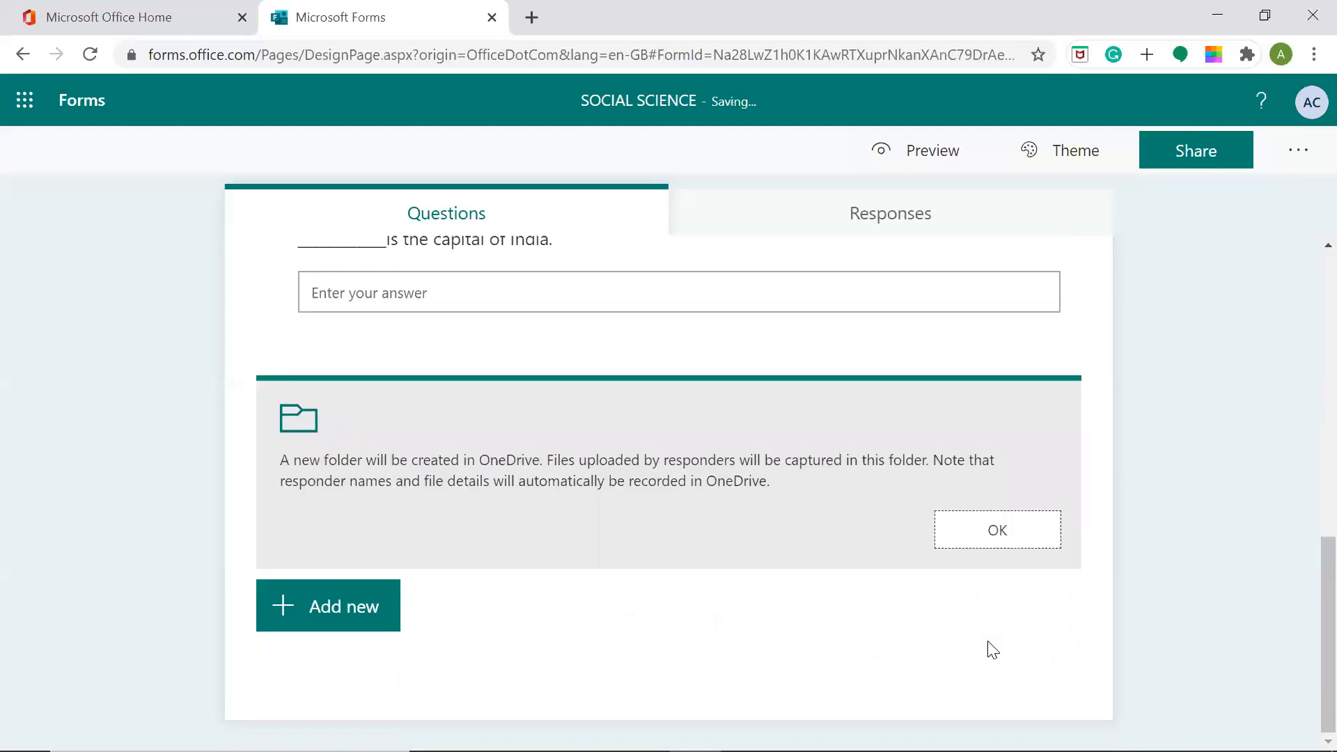
click(1025, 532)
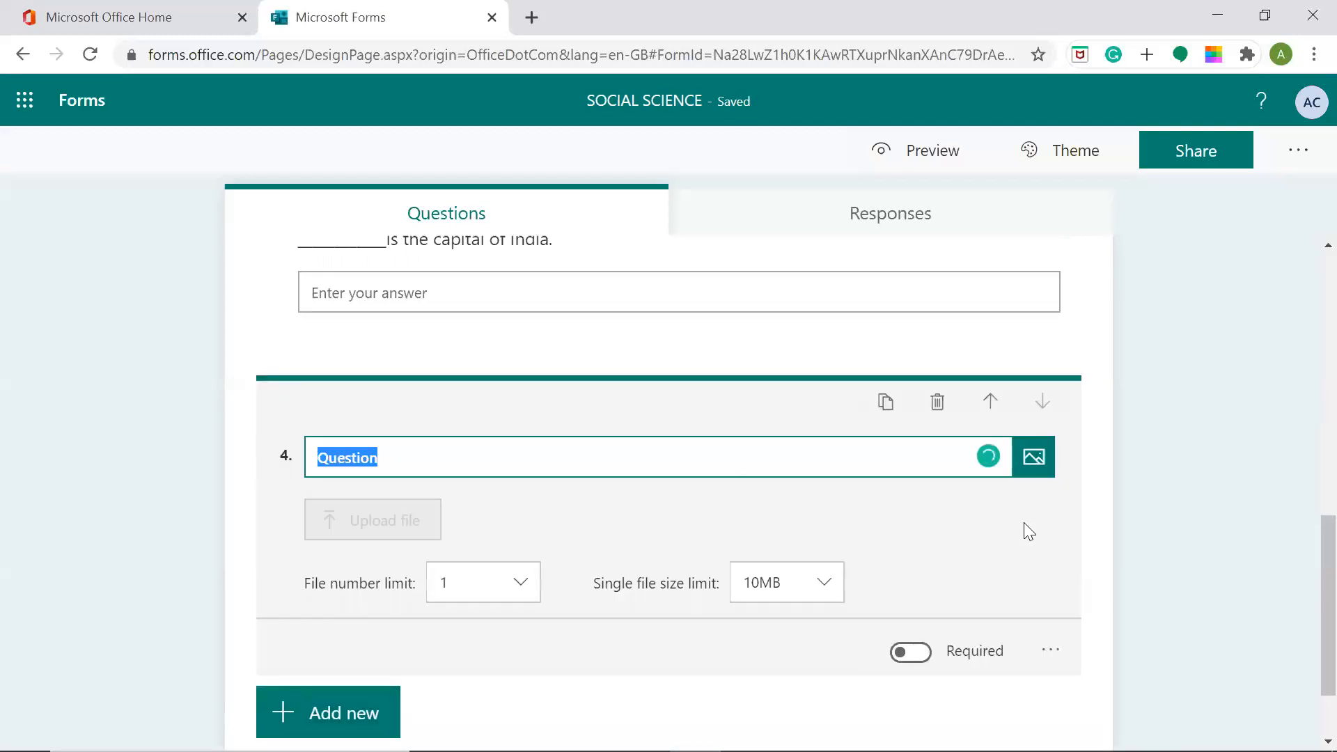
Step: Replace the file upload question's placeholder title with "What were the causes of the 1857 revolt?"
click(491, 455)
key(BackSpace)
key(BackSpace)
key(BackSpace)
key(BackSpace)
key(BackSpace)
key(BackSpace)
key(BackSpace)
key(BackSpace)
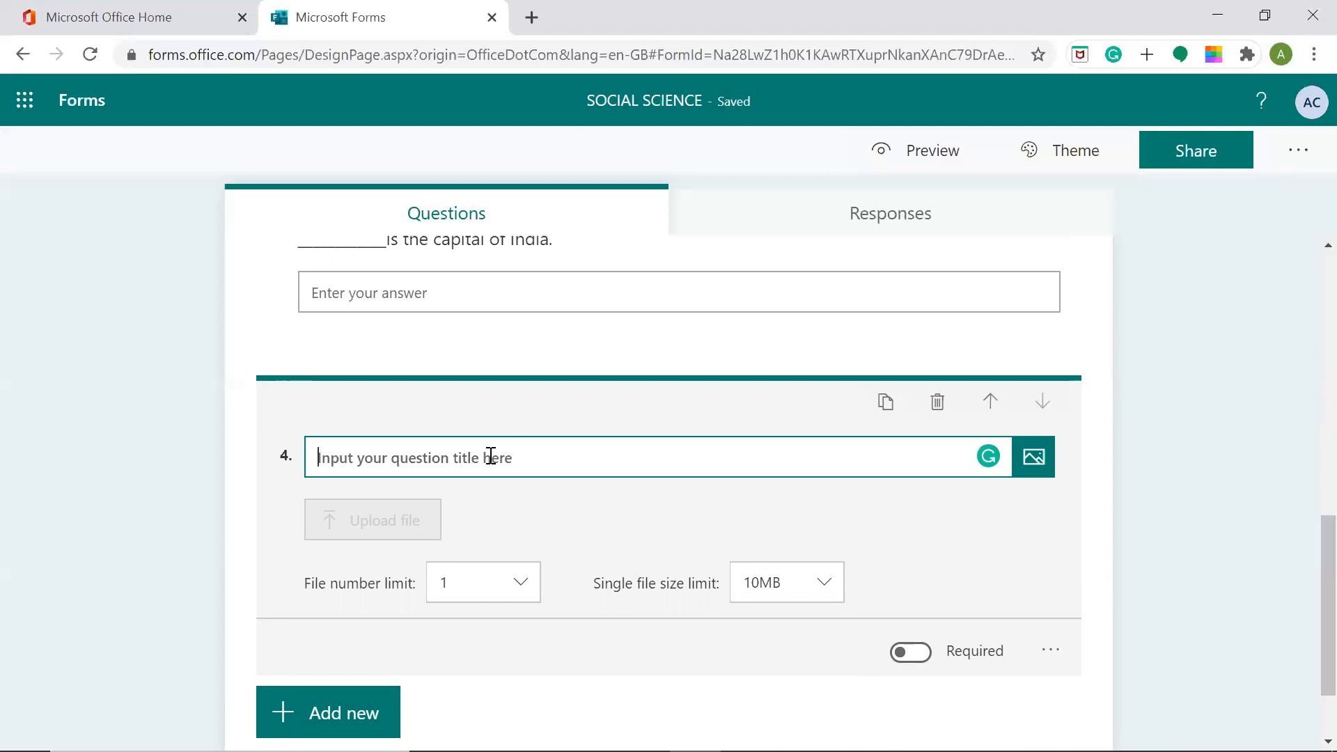
text(Wha)
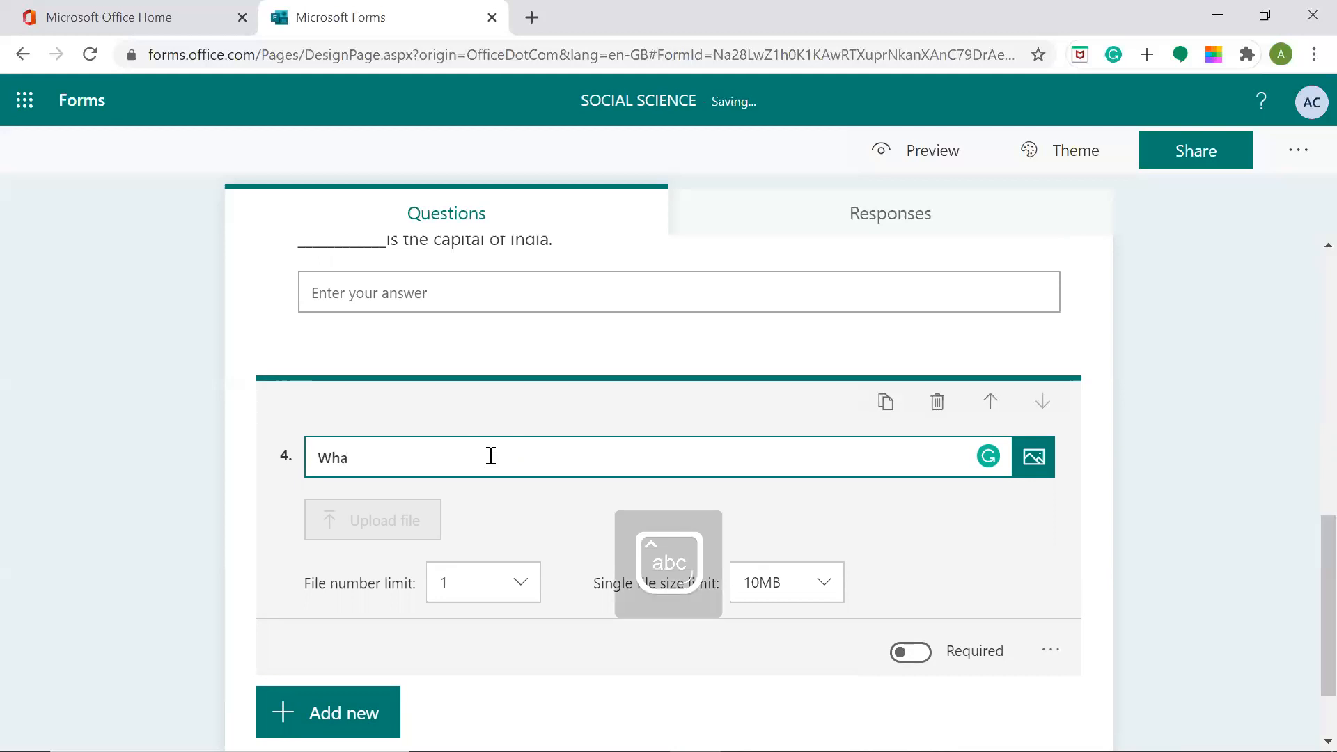
text(t wer)
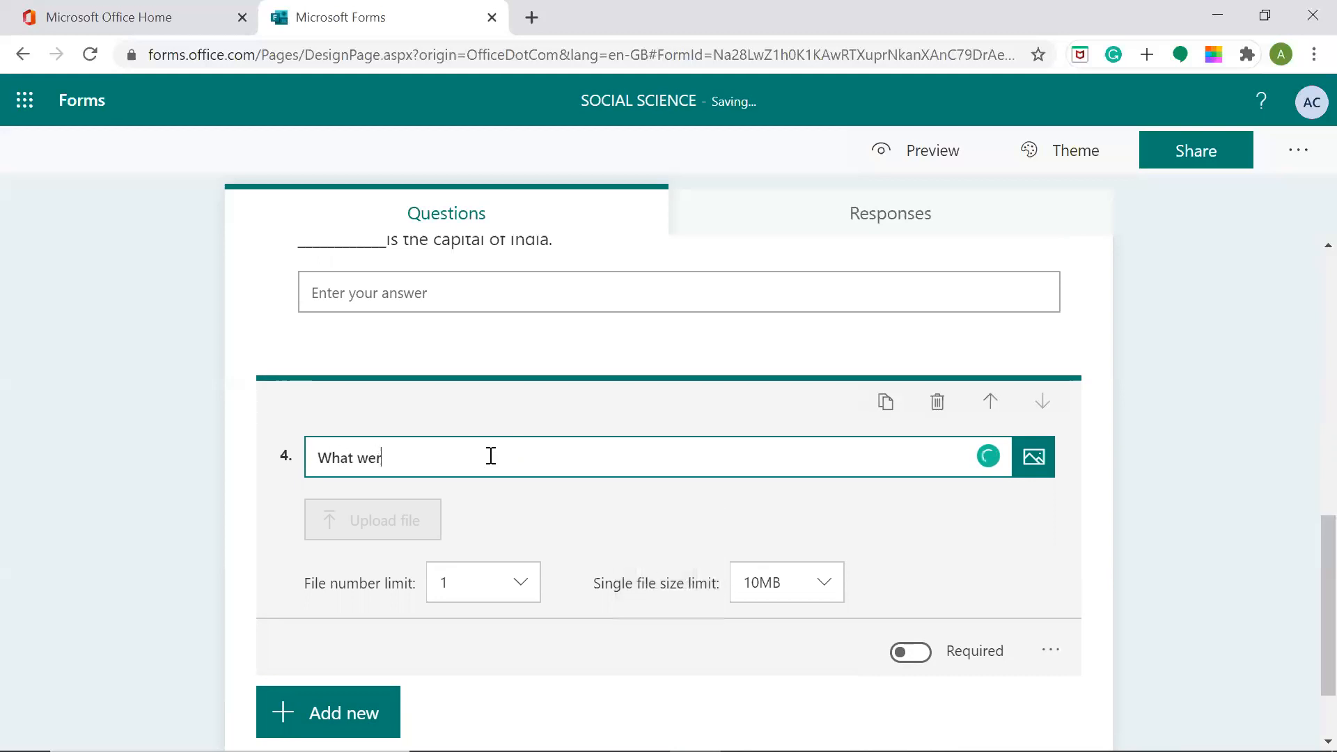
text(e the caus)
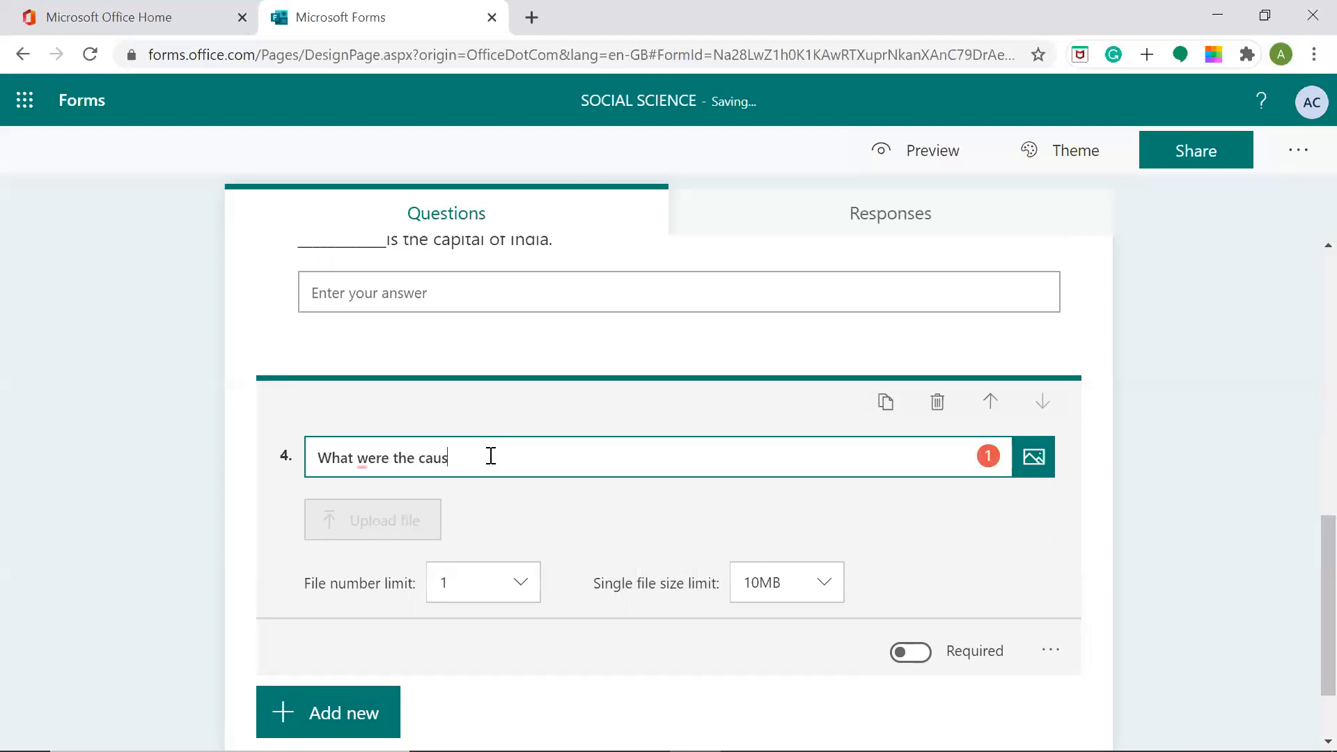
text(es of the 1857 revolt)
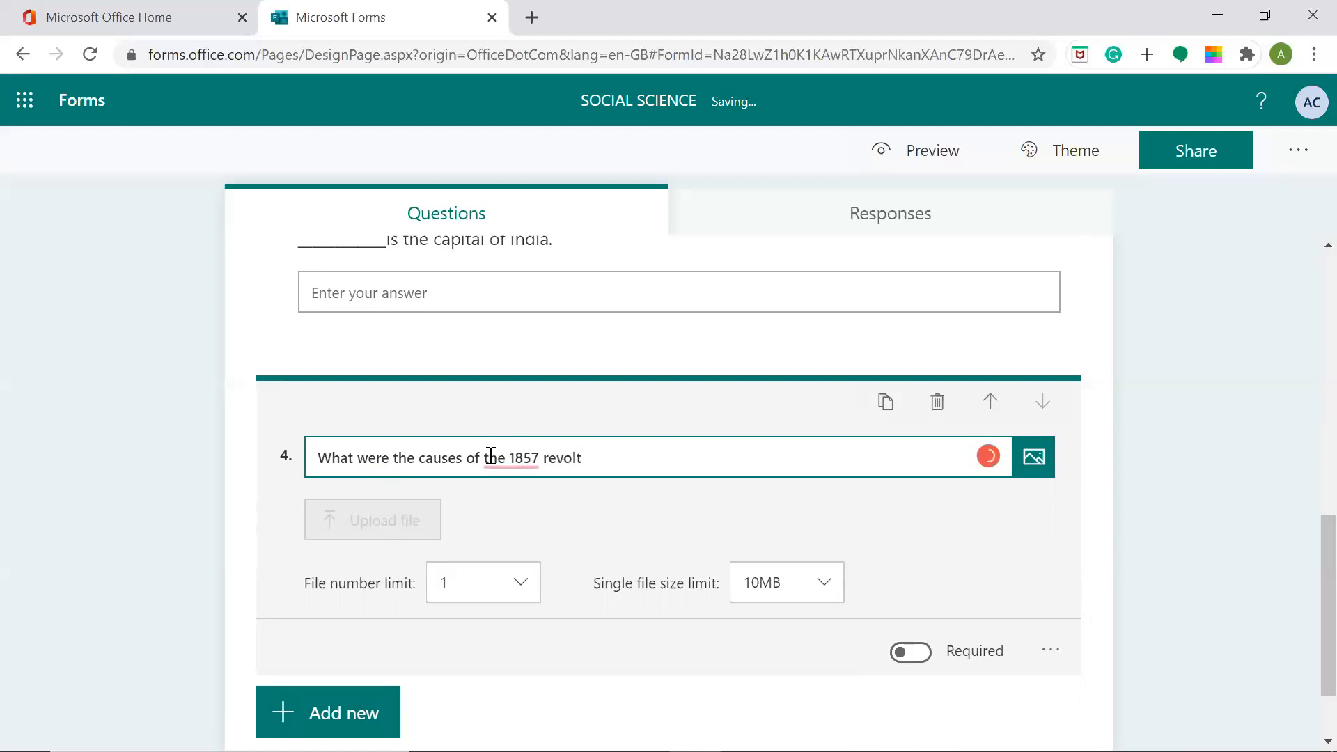
text(?)
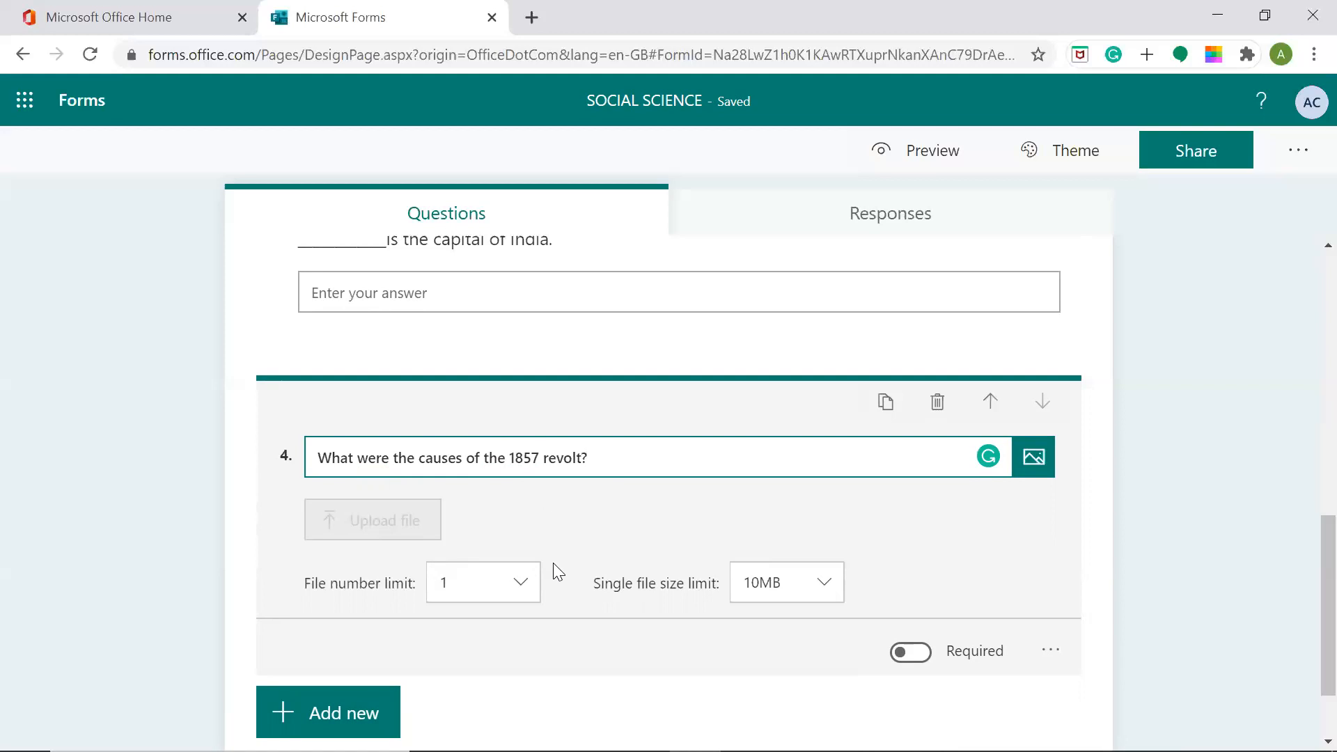
Step: Set the 1857 revolt question's file number limit to 3 and its single file size limit to 100MB
click(513, 594)
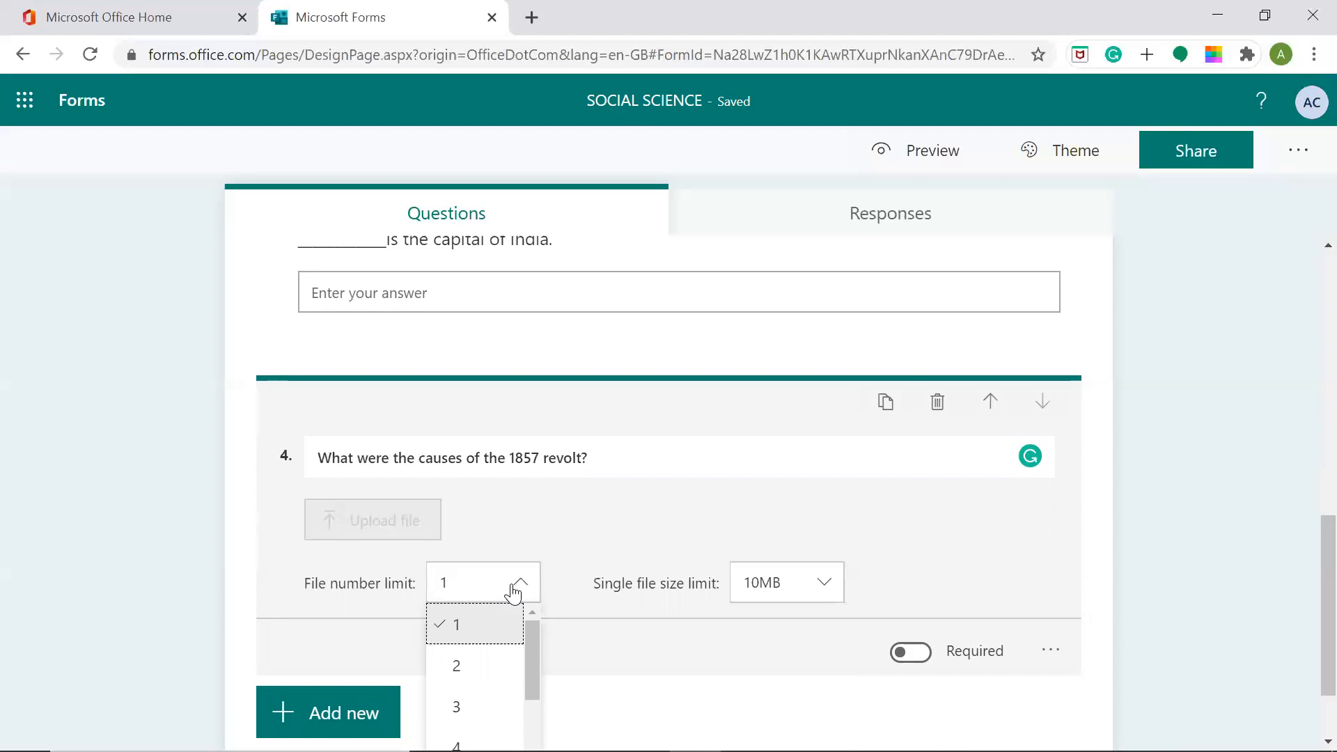
click(483, 709)
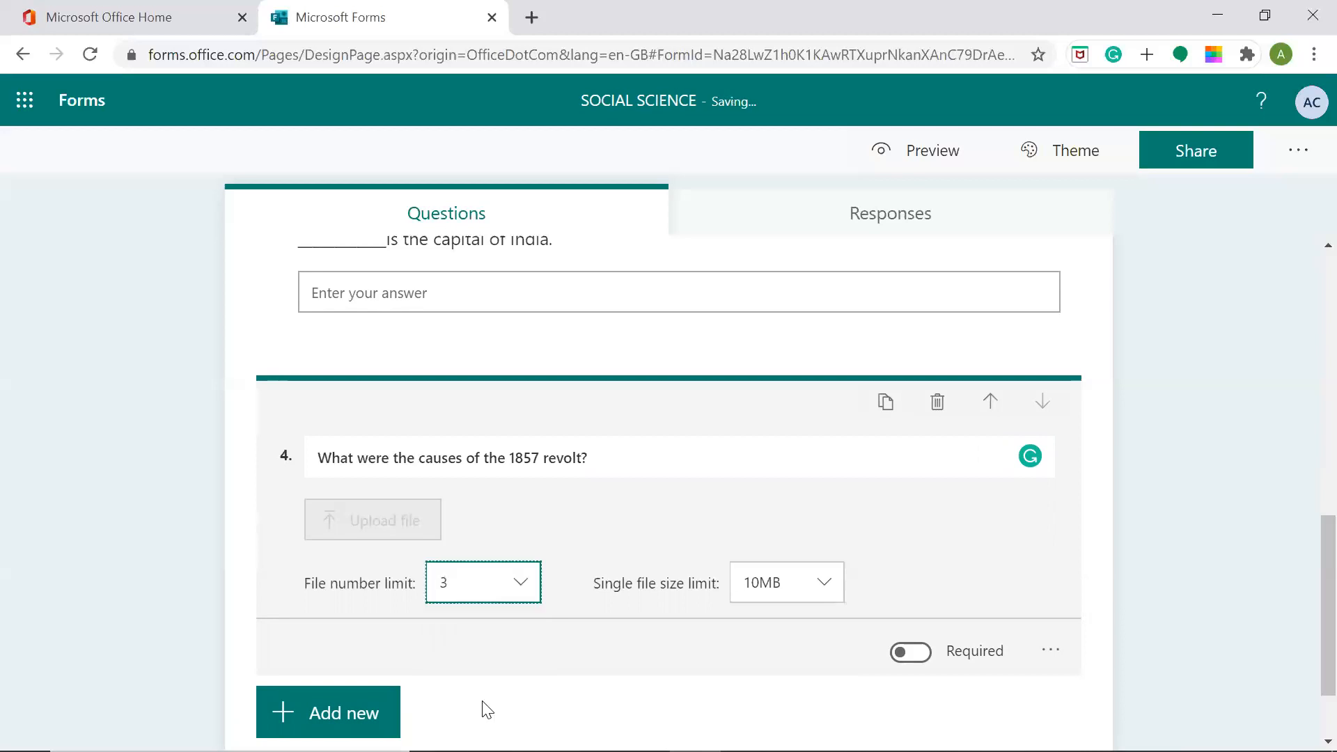
click(816, 582)
click(816, 667)
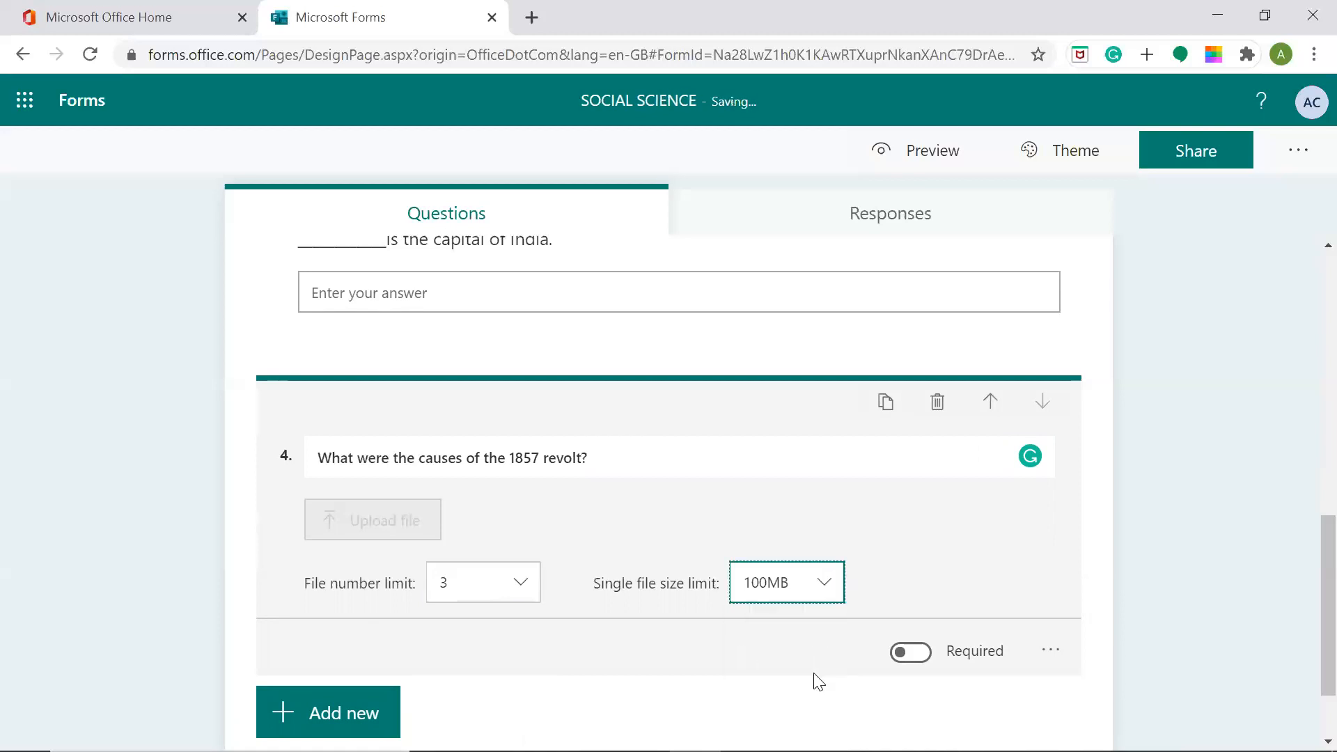
Step: Restrict the file types allowed for the 1857 revolt question to Word, Excel, PPT, PDF and Image
click(1054, 654)
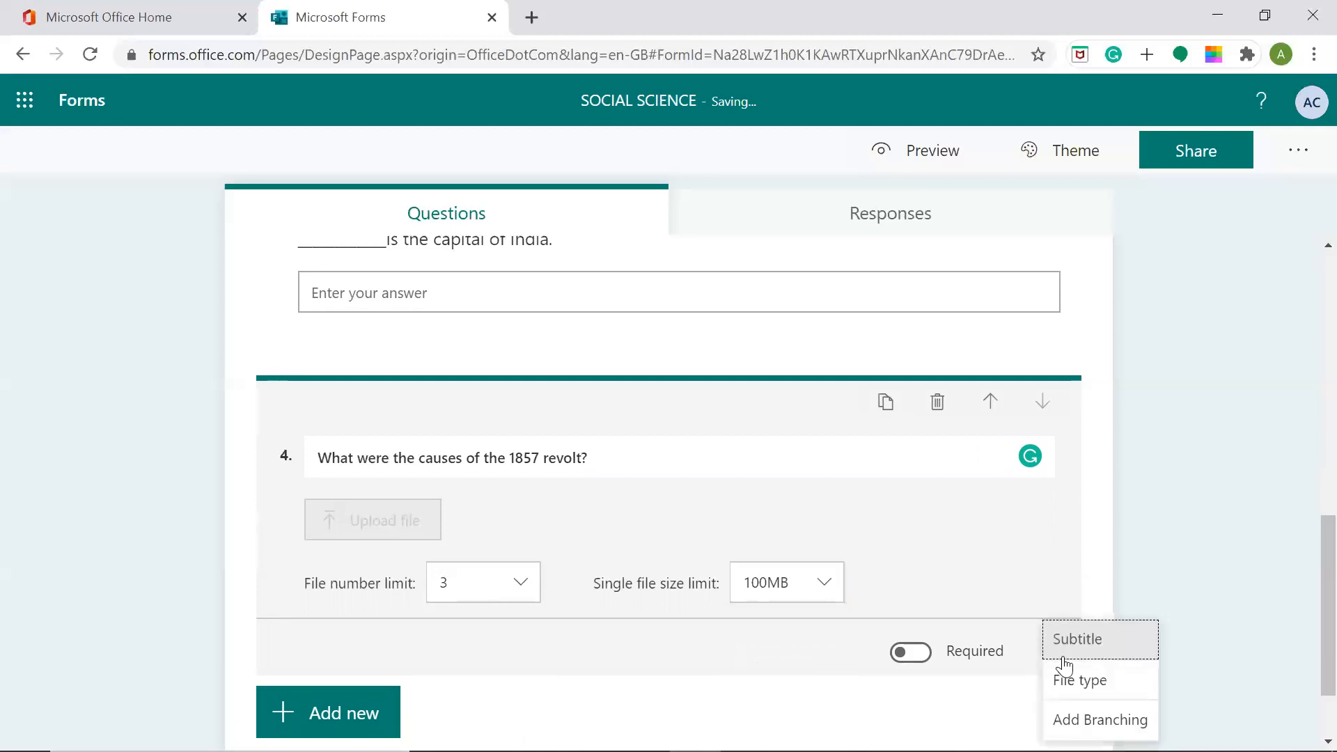
click(1073, 681)
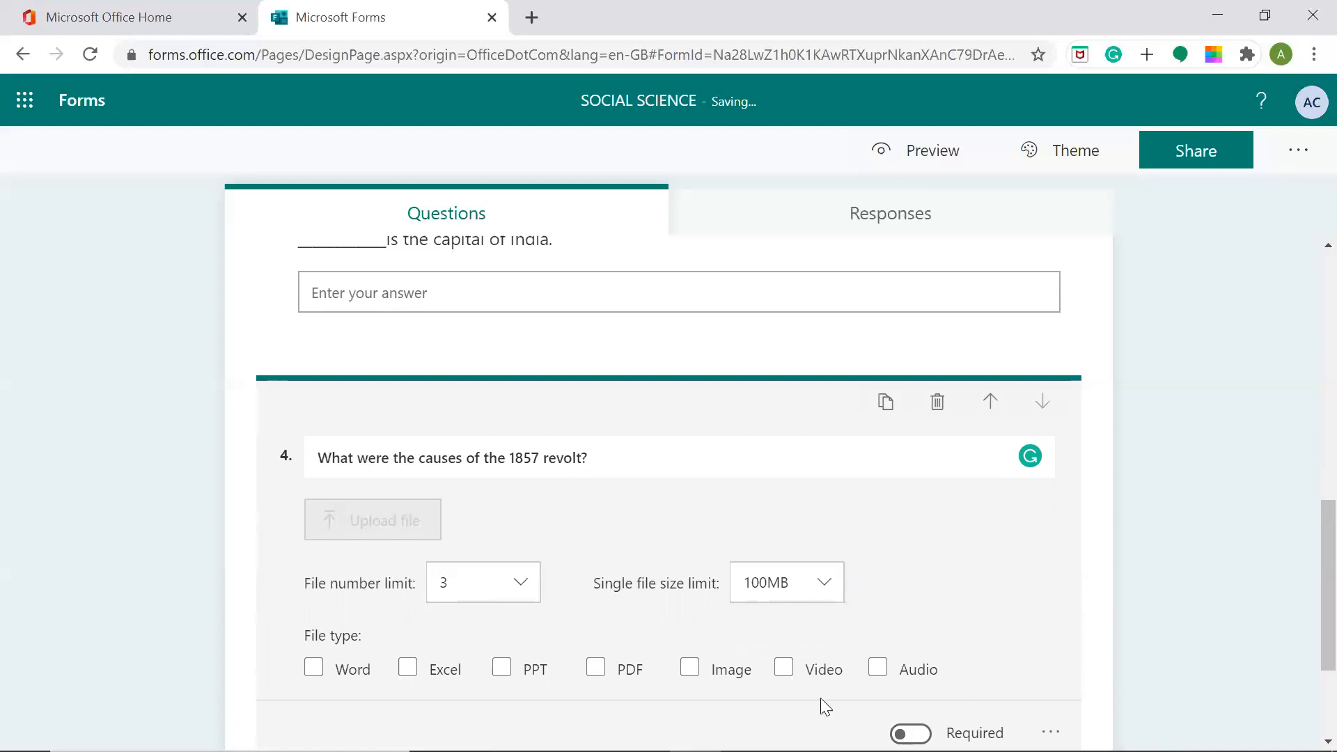
key(Tab)
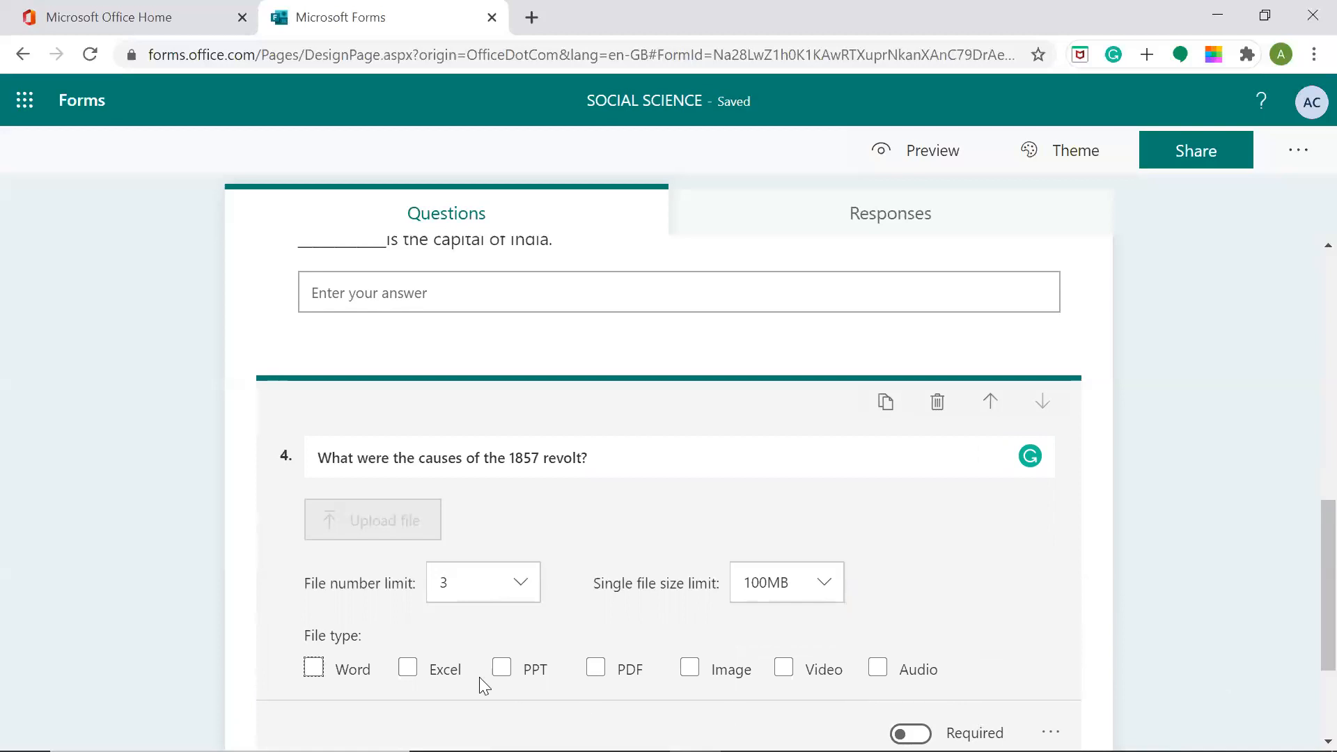
click(321, 670)
click(407, 670)
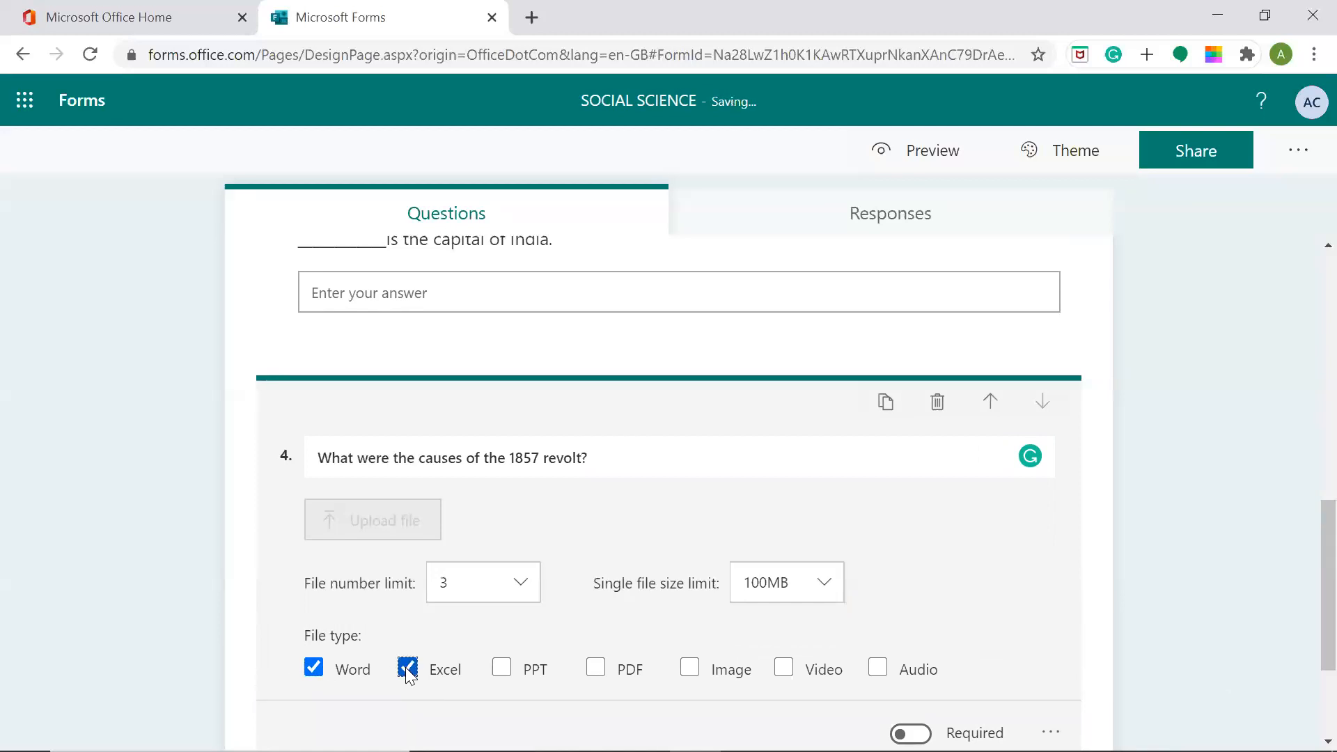
click(501, 670)
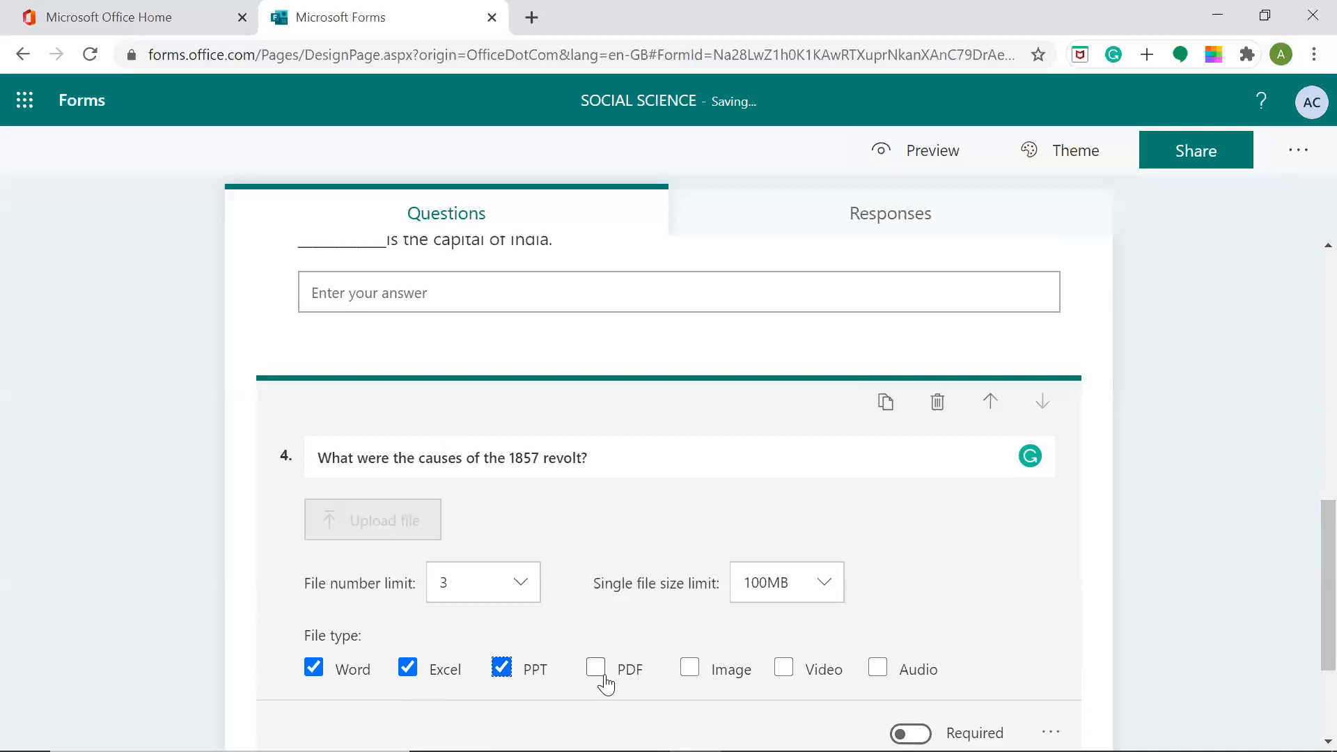
click(598, 671)
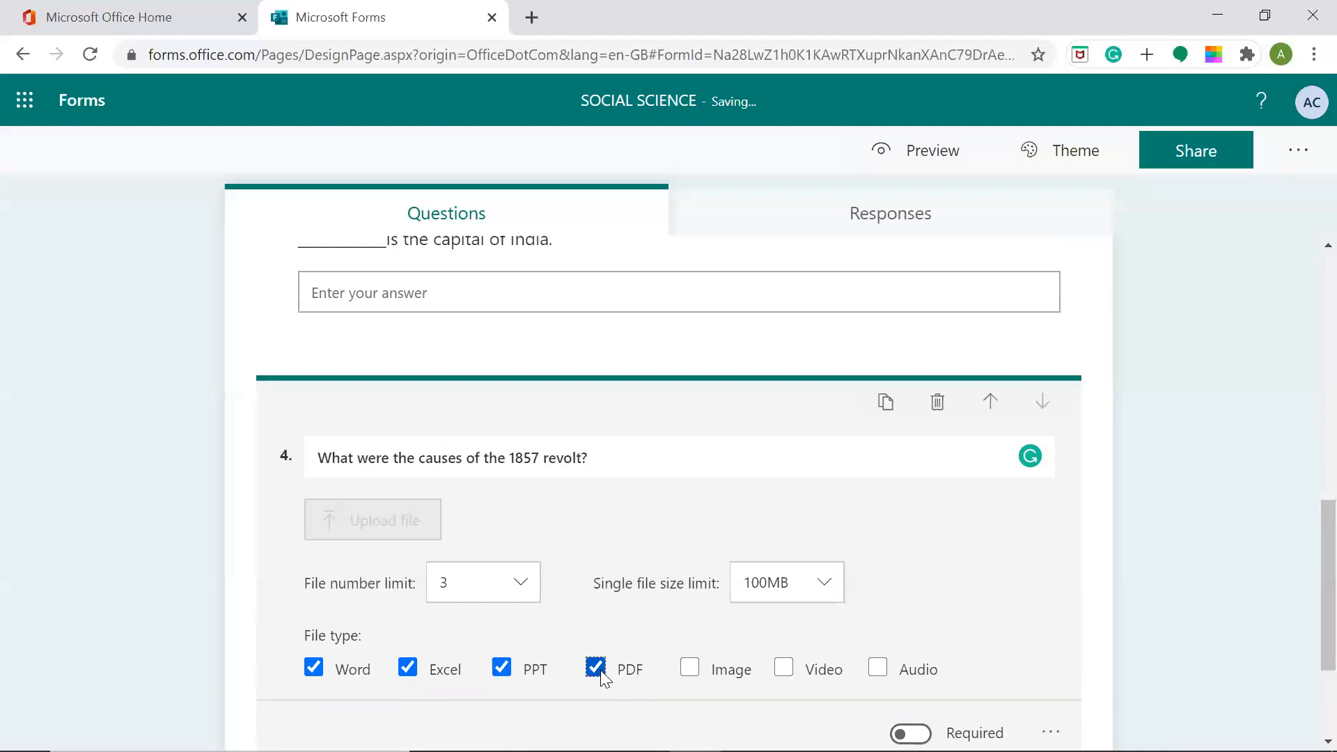
click(691, 670)
Step: Try a fifth question of type Text with Long answer switched on, and delete that question
scroll(1099, 677, down, 3)
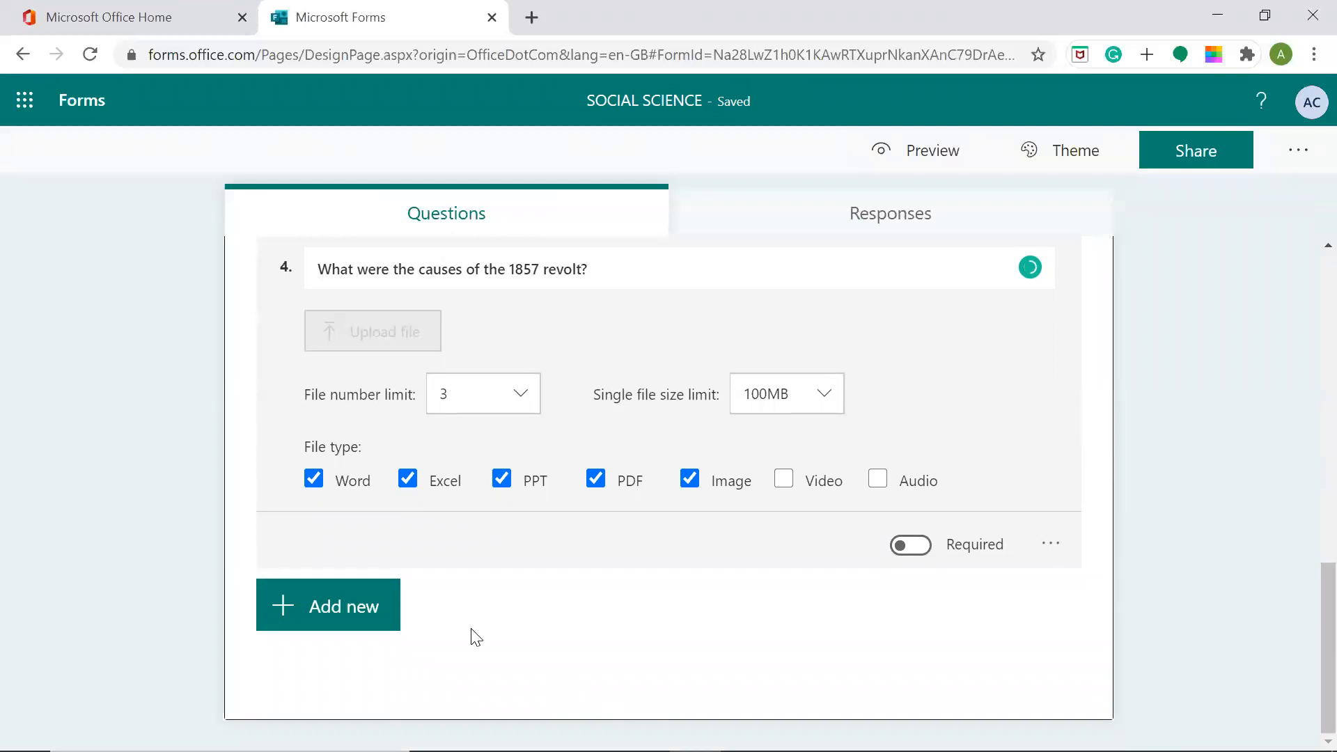
click(388, 618)
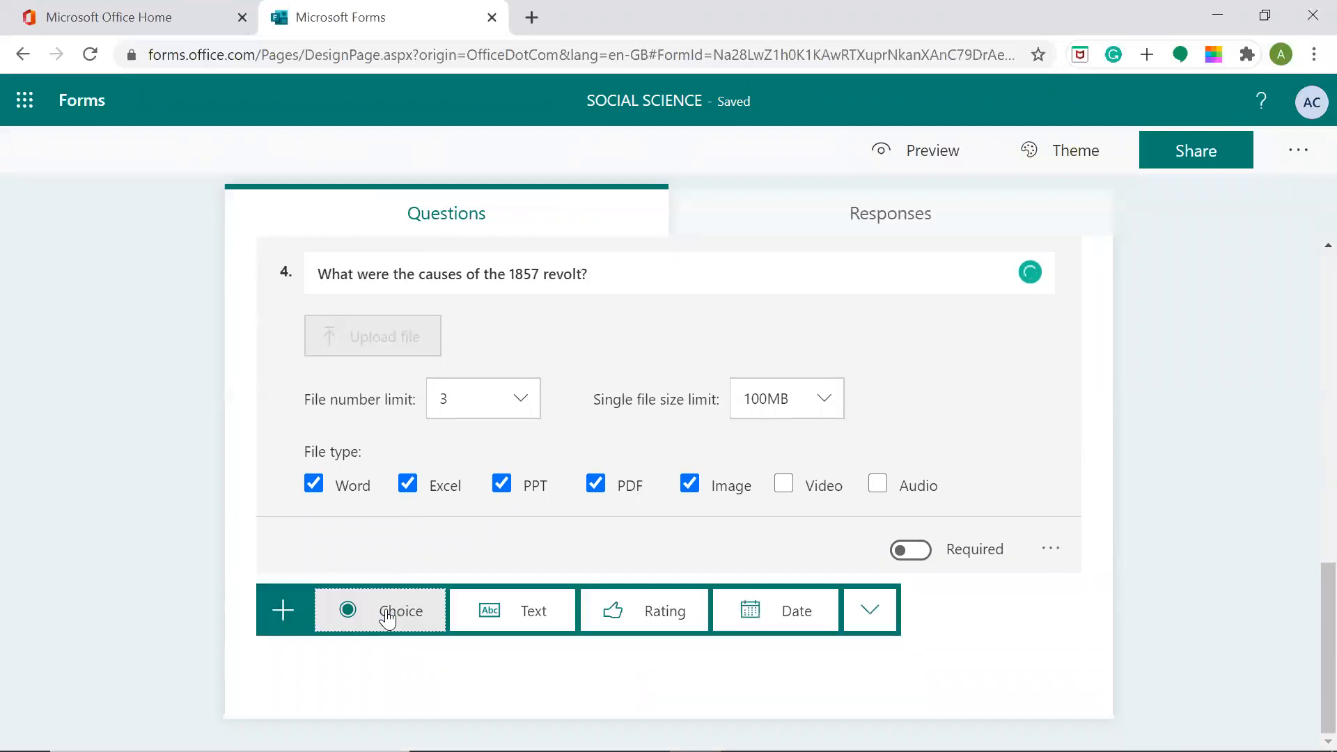
click(525, 617)
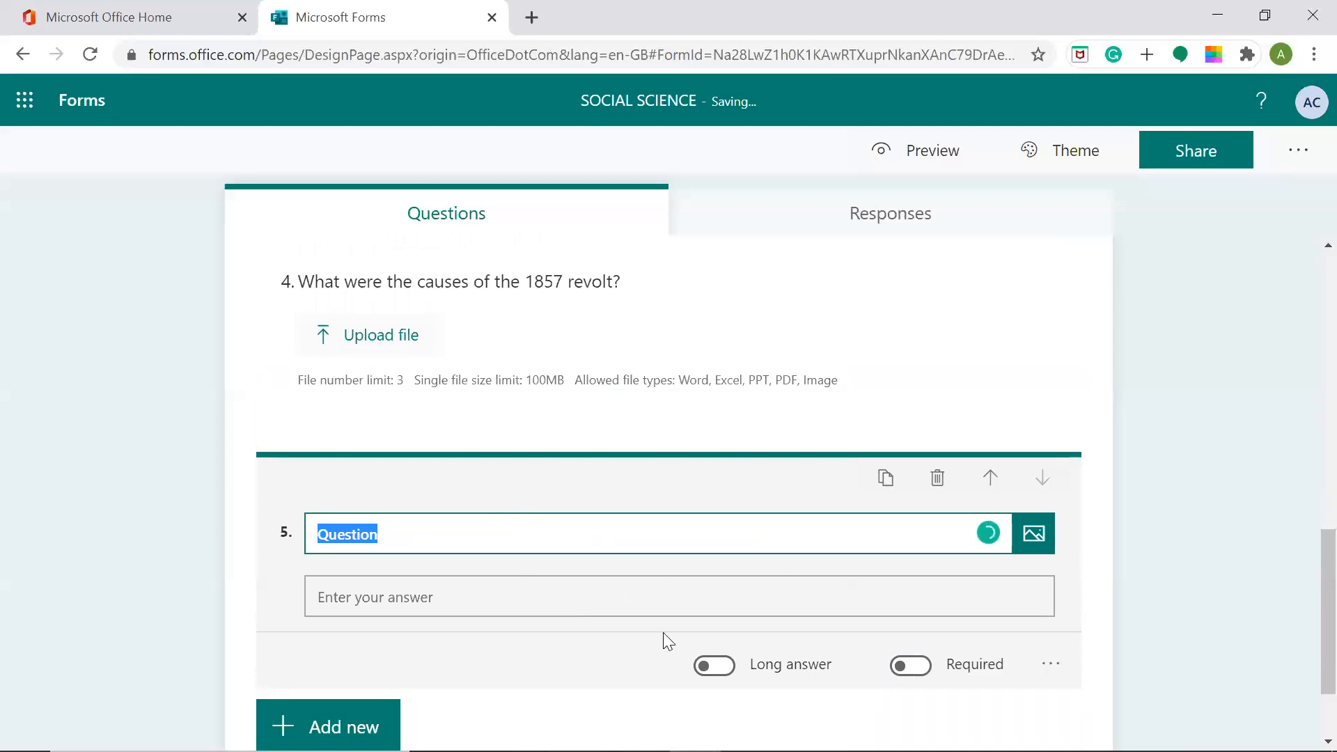
click(718, 667)
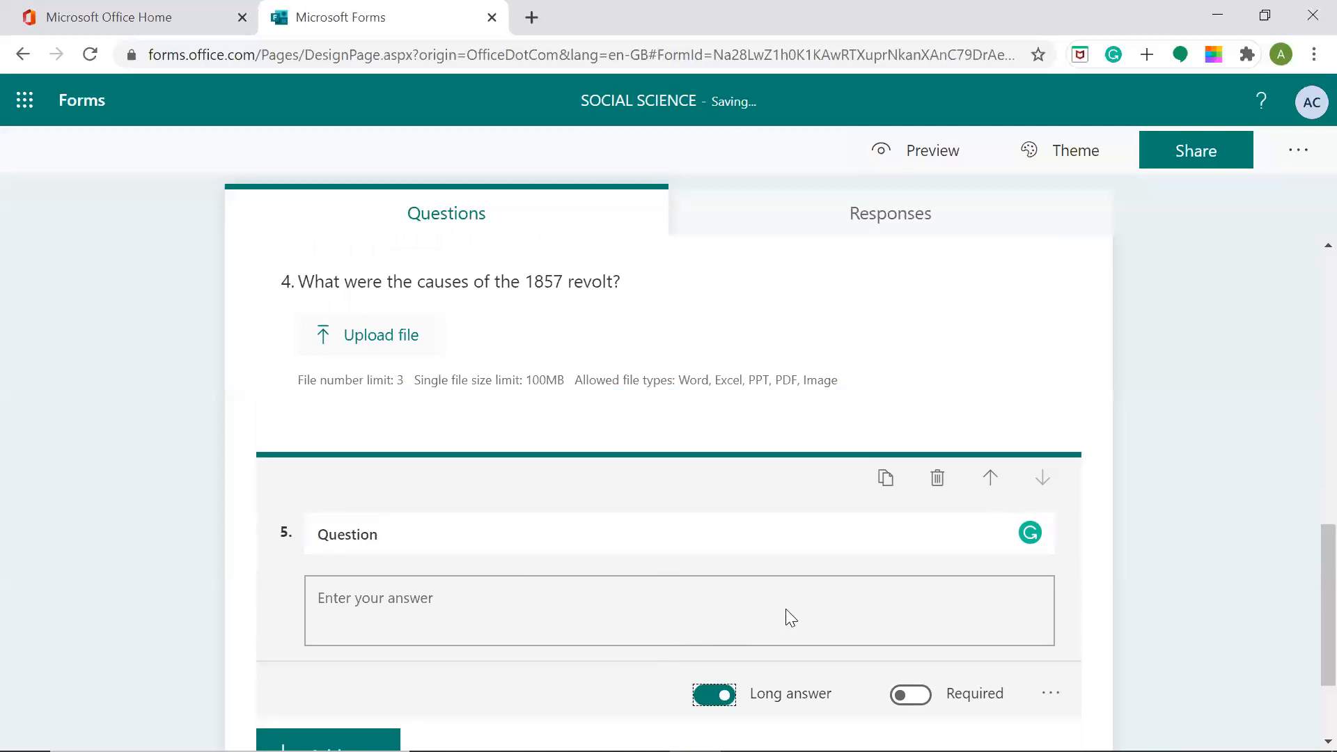
click(938, 480)
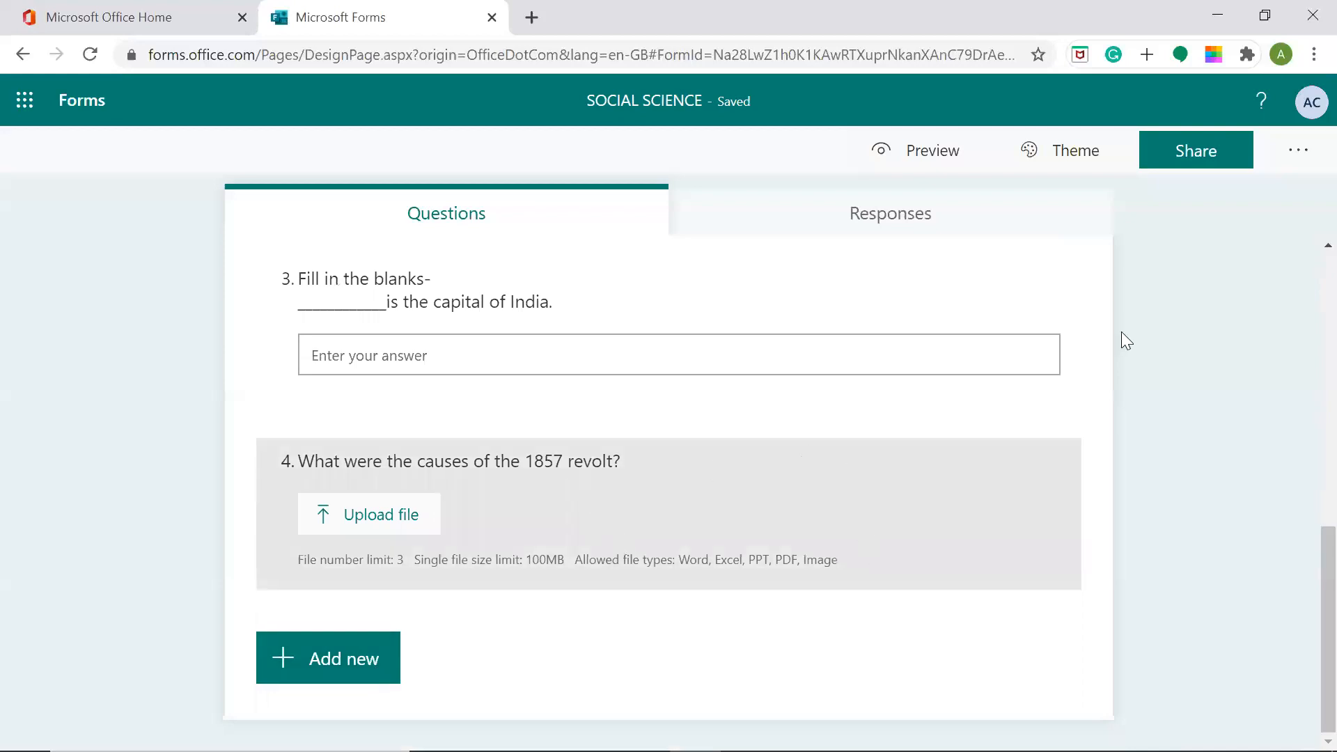
click(1198, 156)
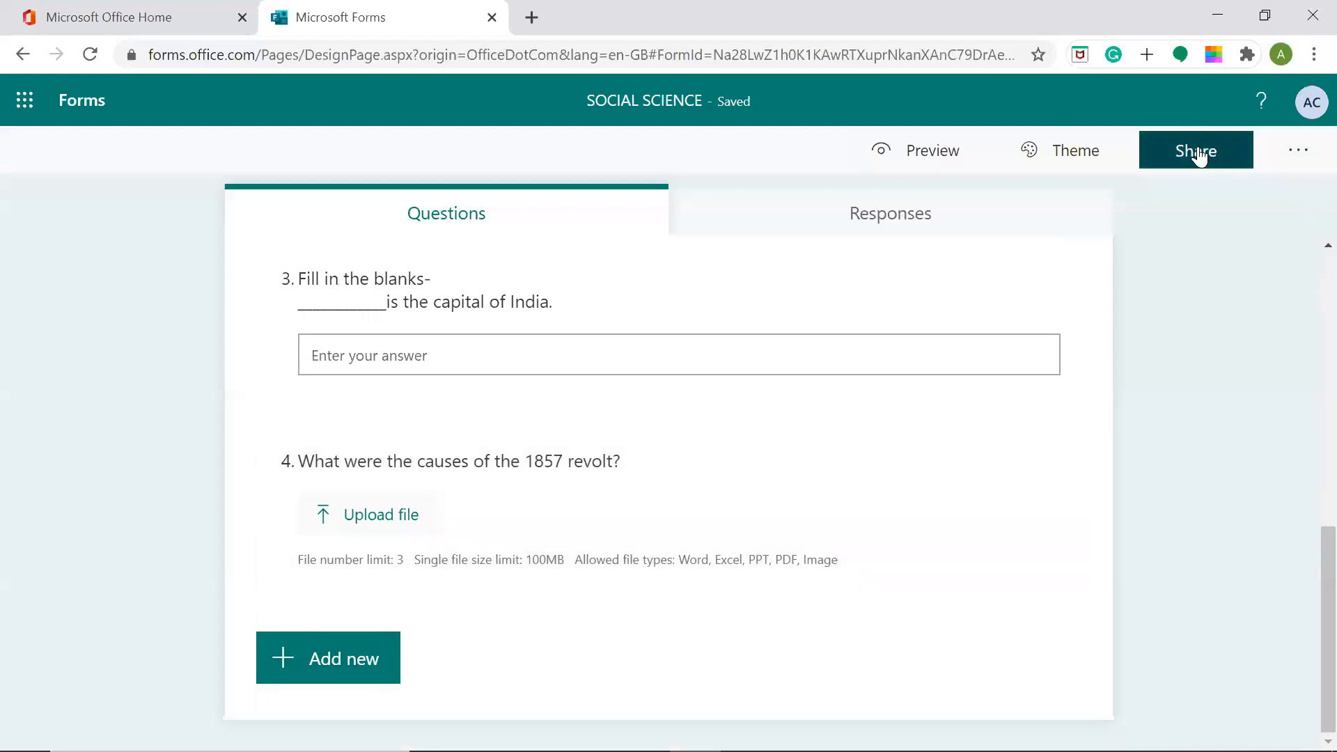
click(1196, 153)
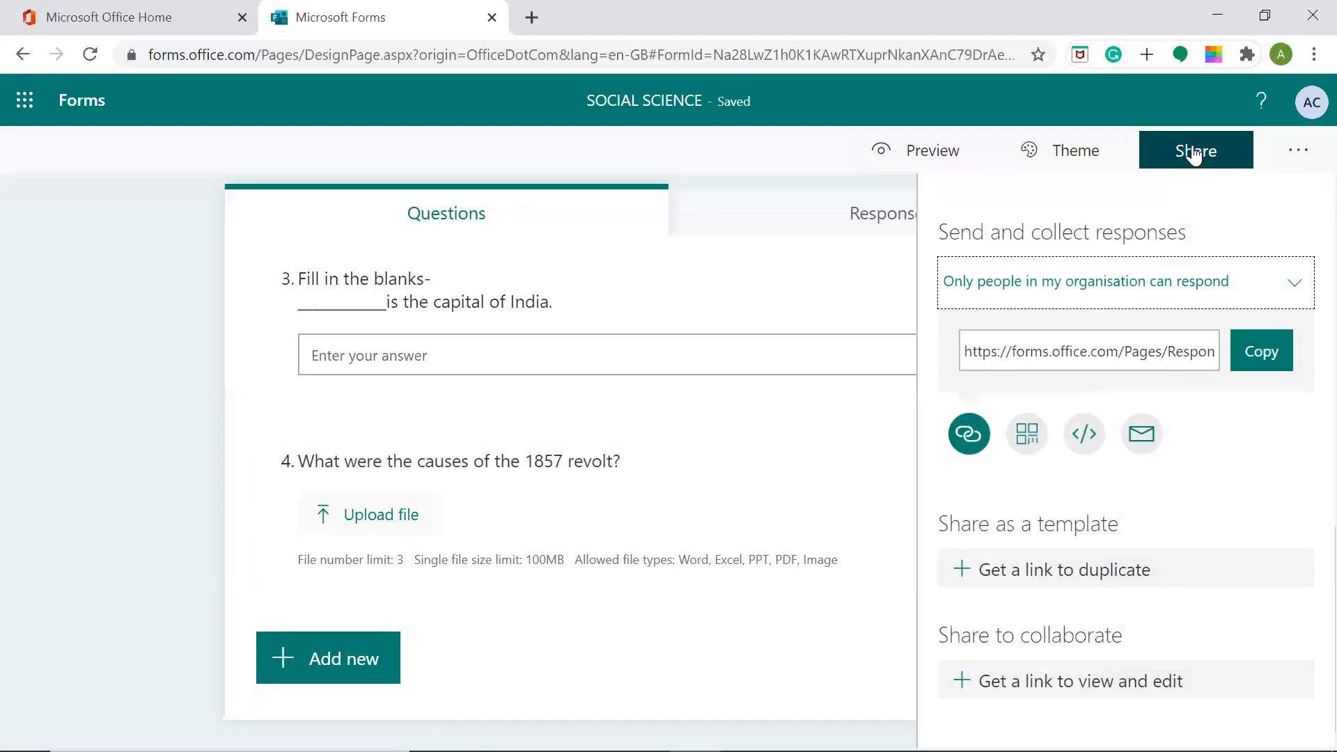
click(1194, 153)
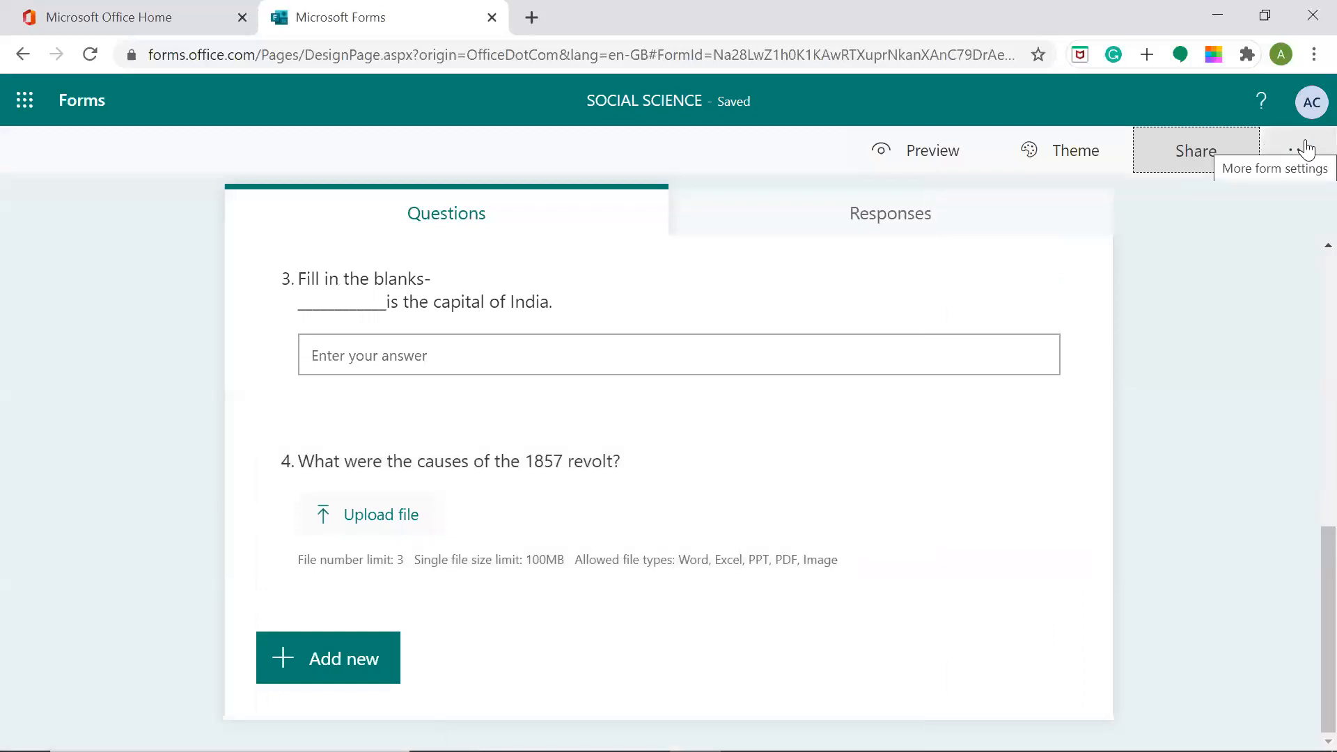
Step: Limit the form to one response per person in the form settings
click(1305, 149)
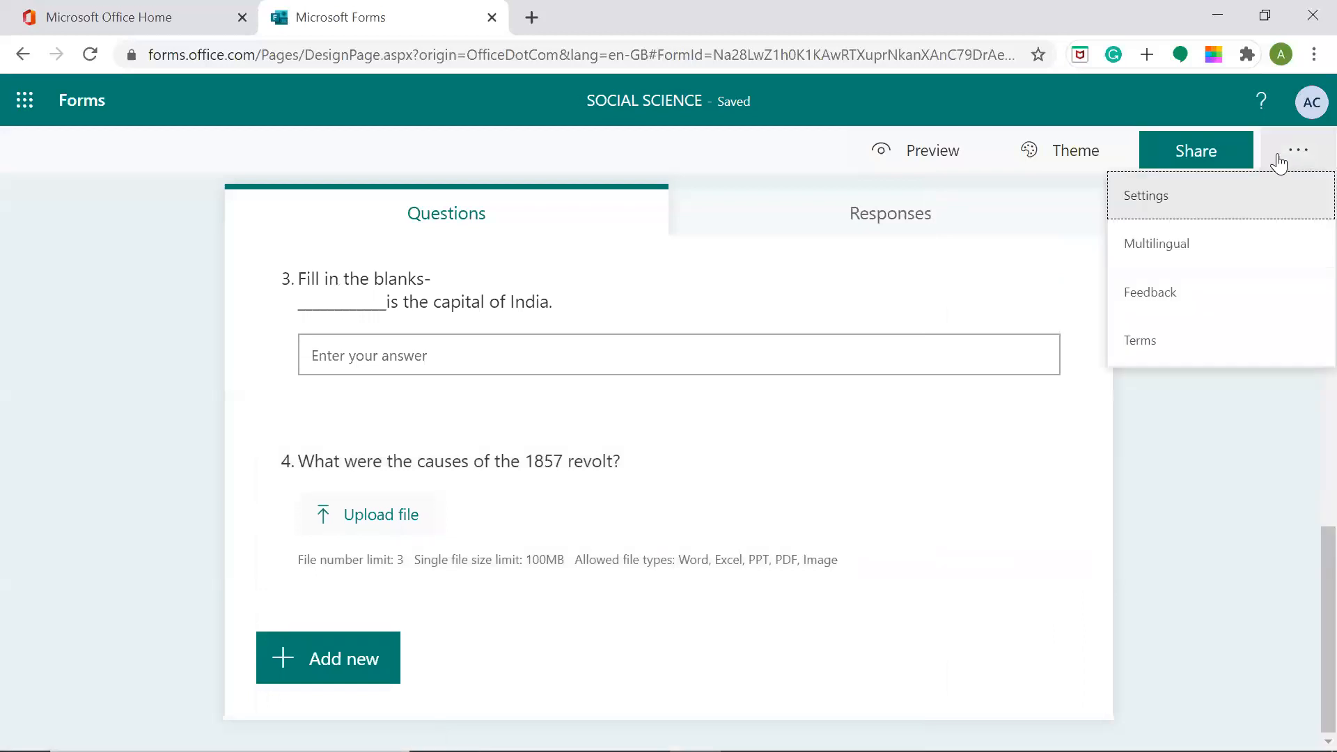
click(1216, 187)
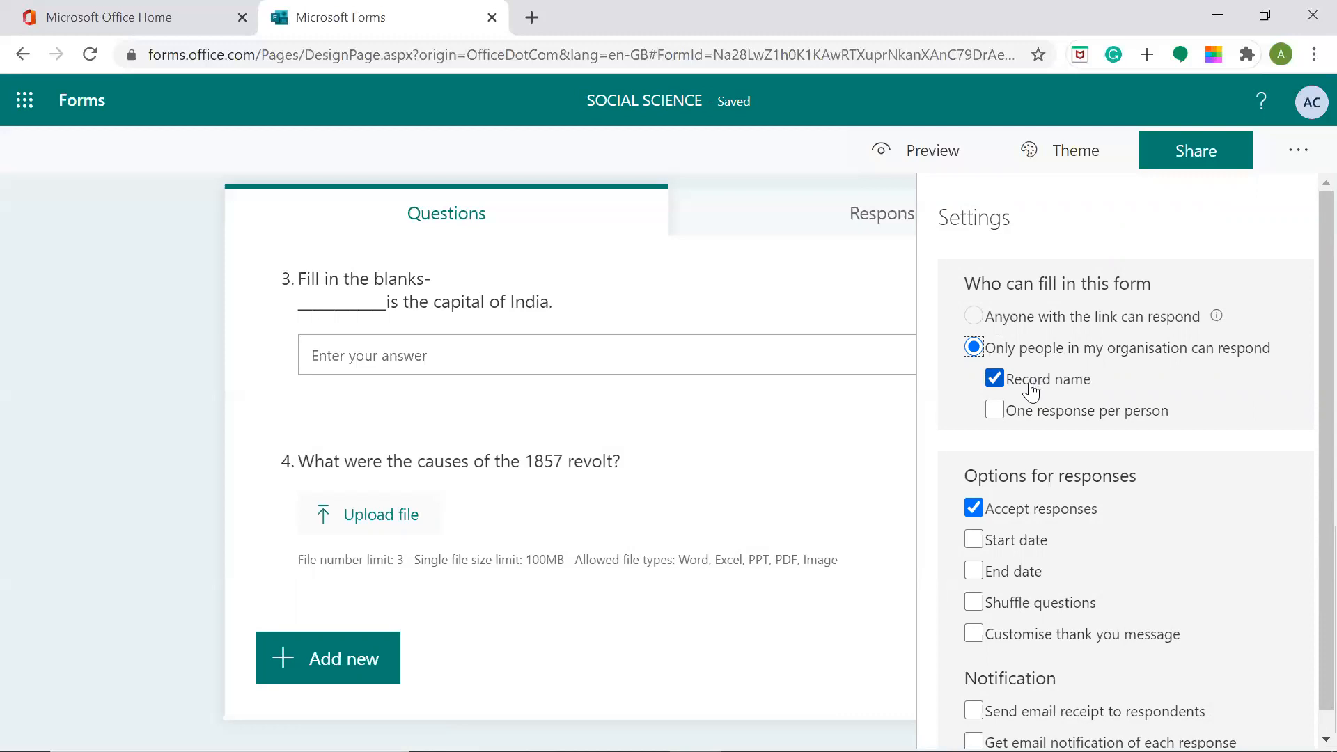
click(996, 412)
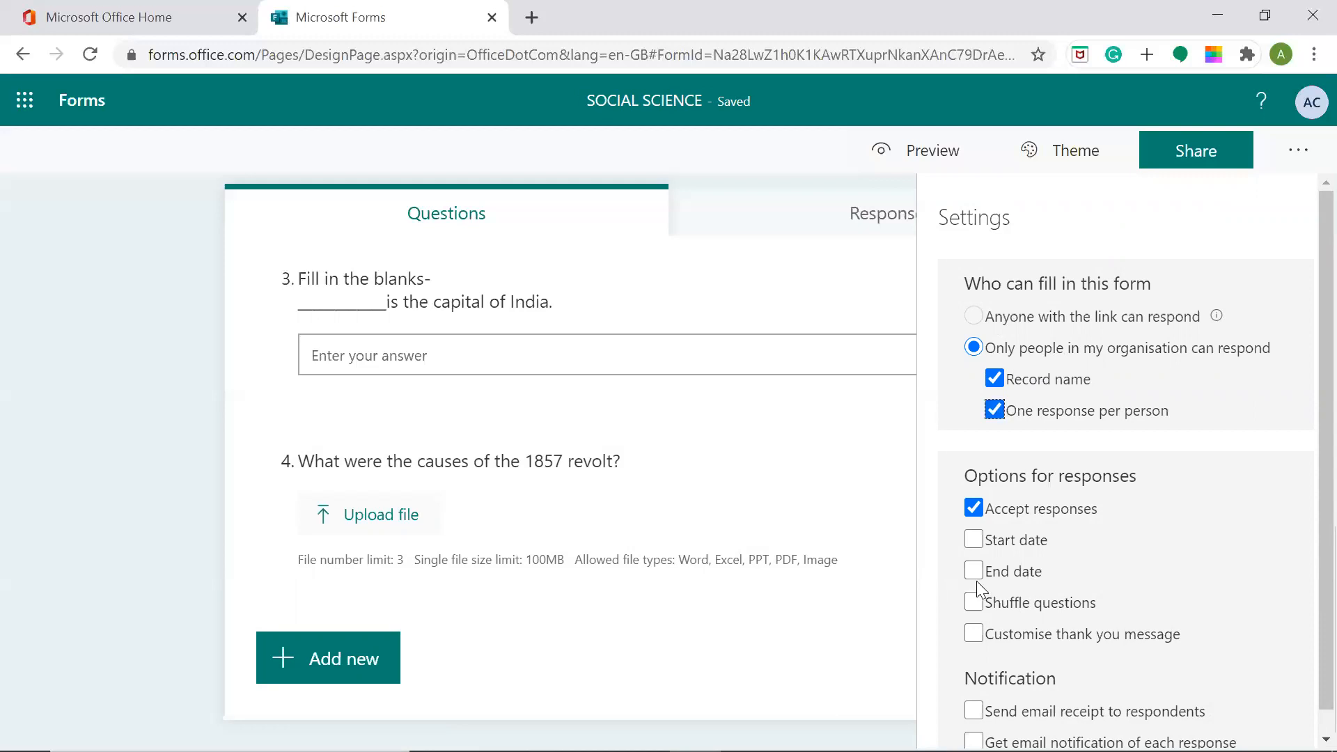
Step: Enable a start date for the form's responses and set it to 12/07/2020
click(975, 541)
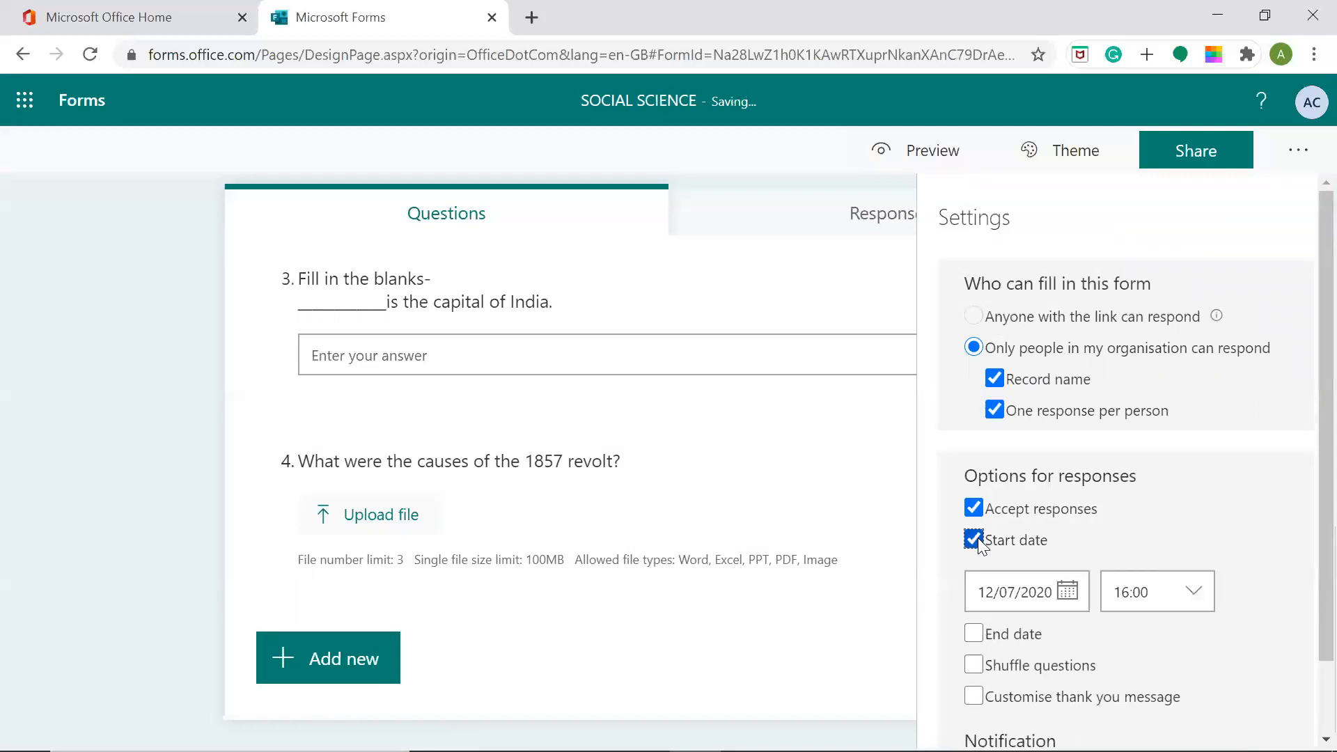
click(996, 602)
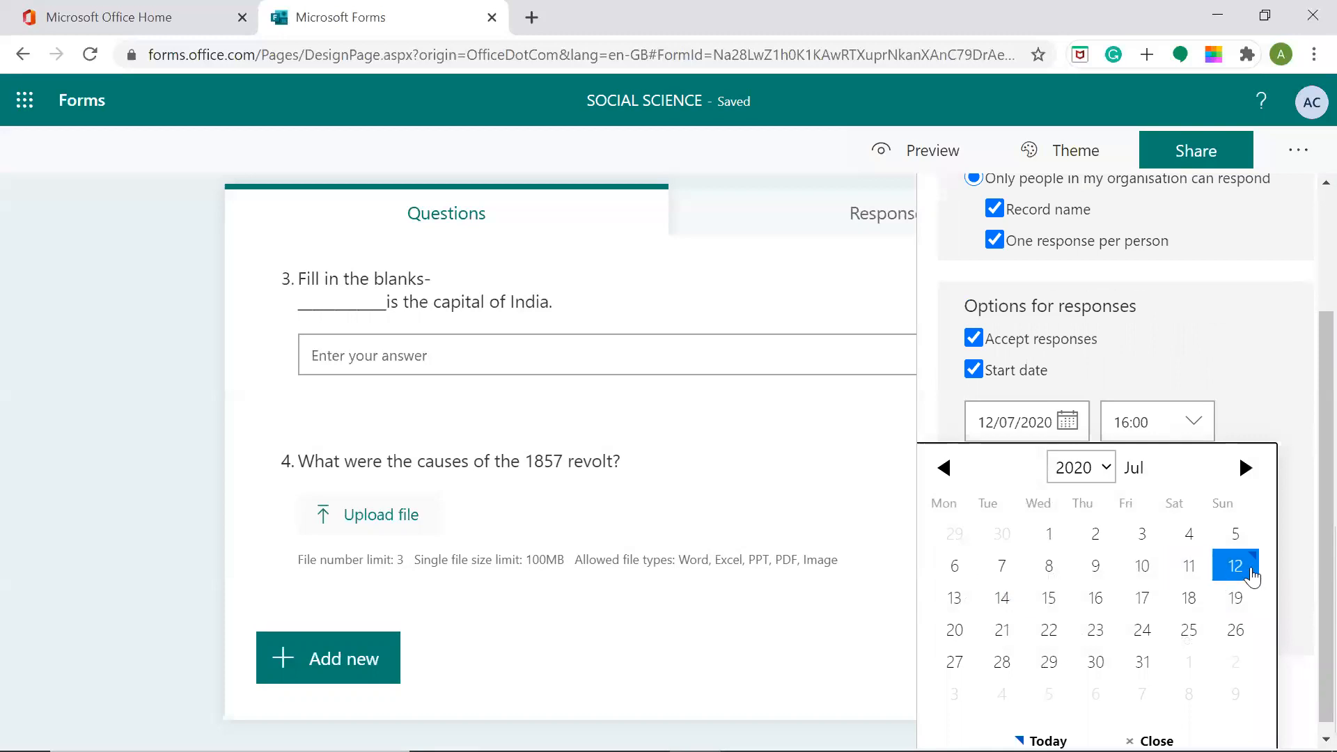
click(1240, 571)
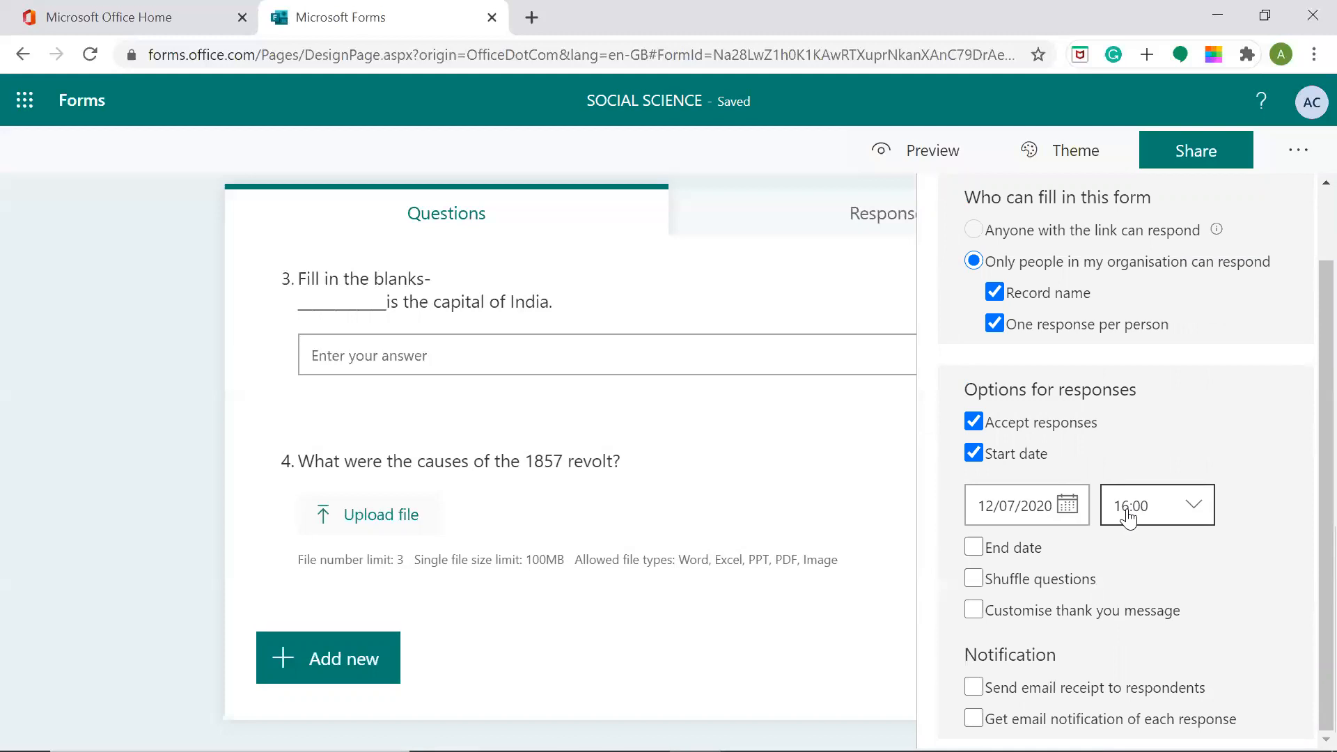
Step: Enable an end date for the form's responses and set it to 19/07/2020 at 16:00
click(1011, 555)
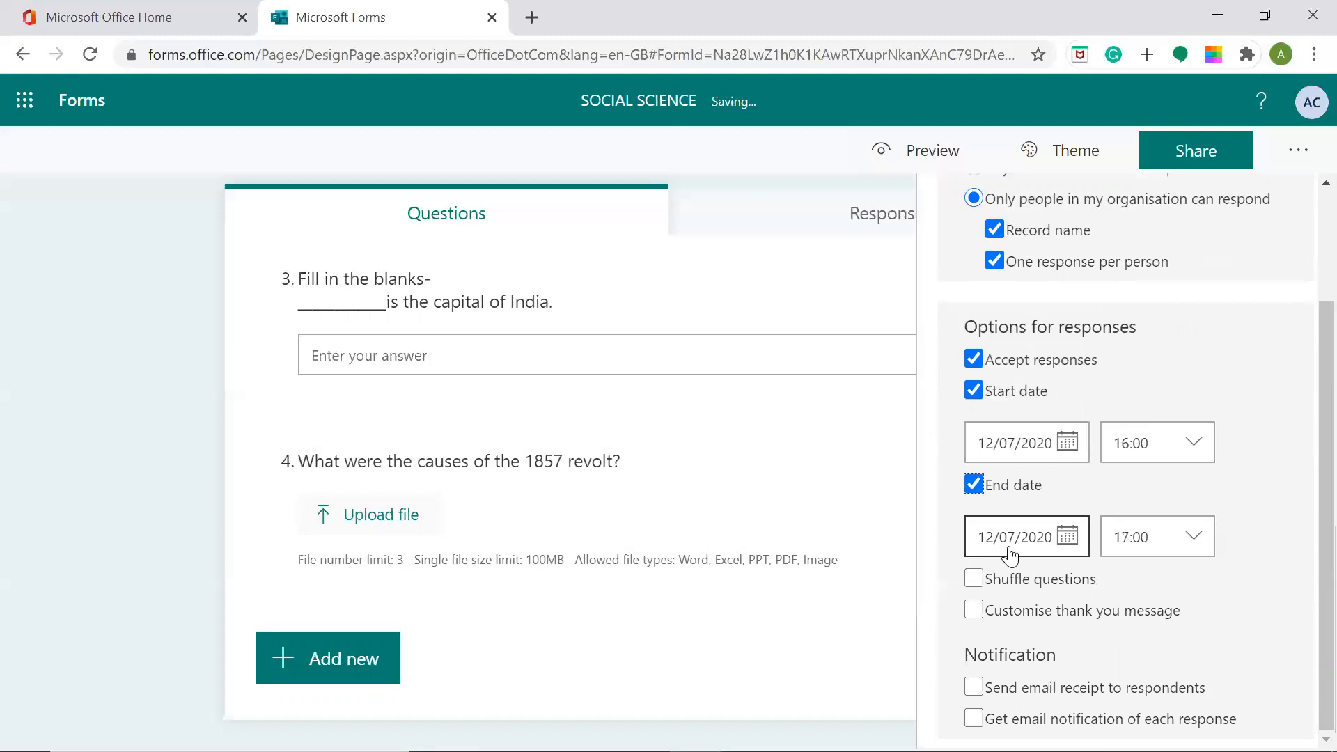
click(1047, 545)
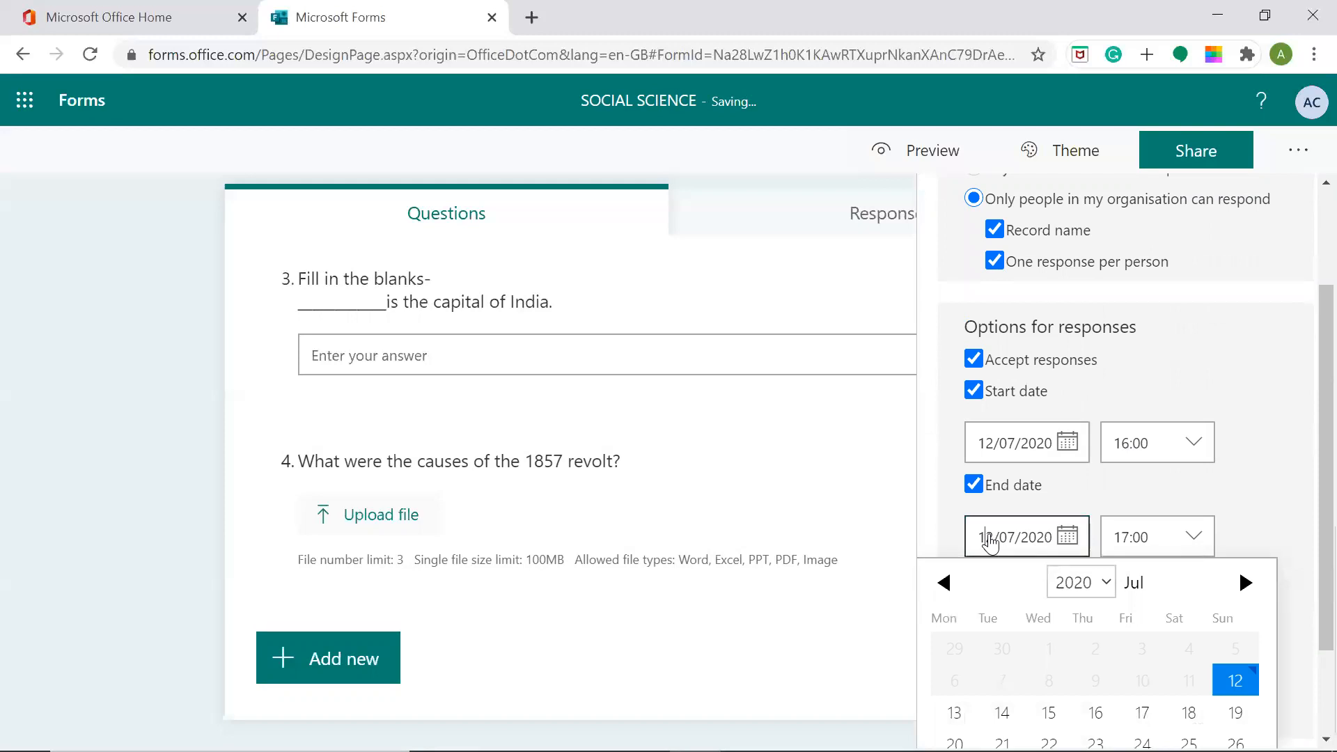
click(1236, 714)
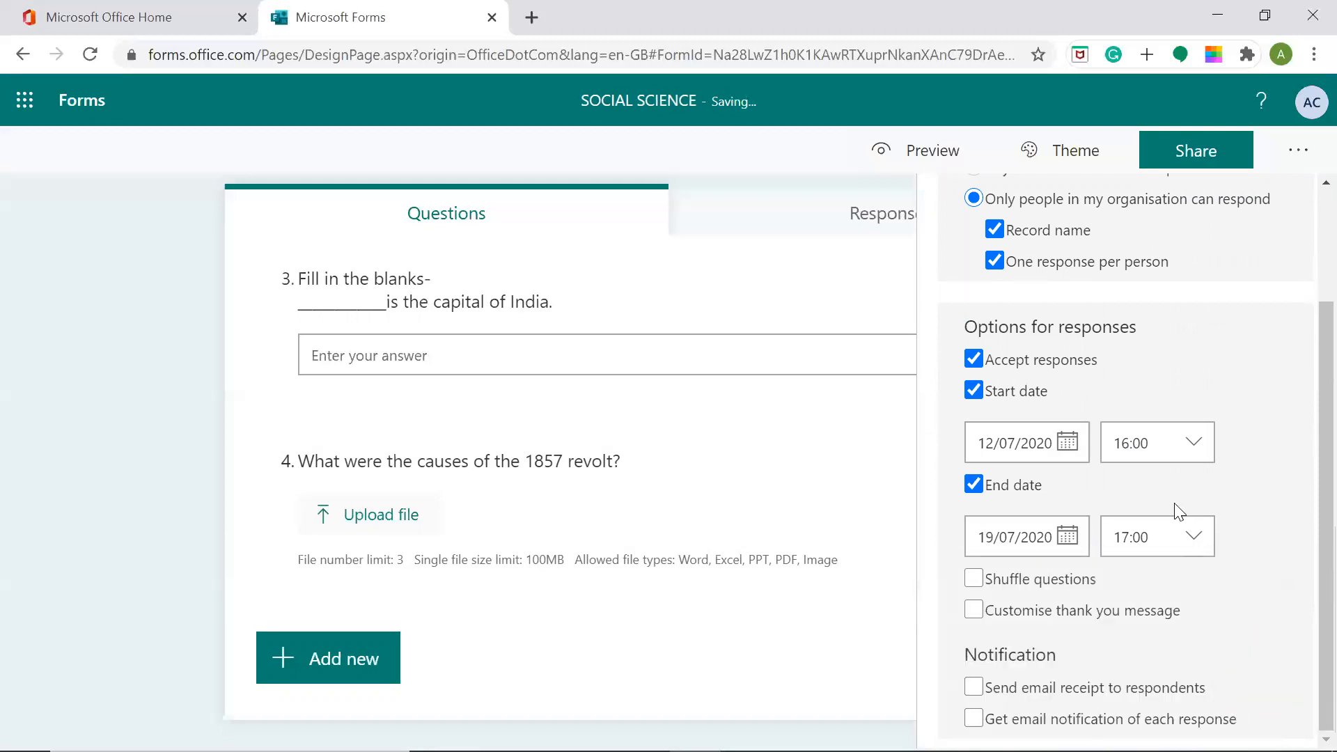
click(1197, 541)
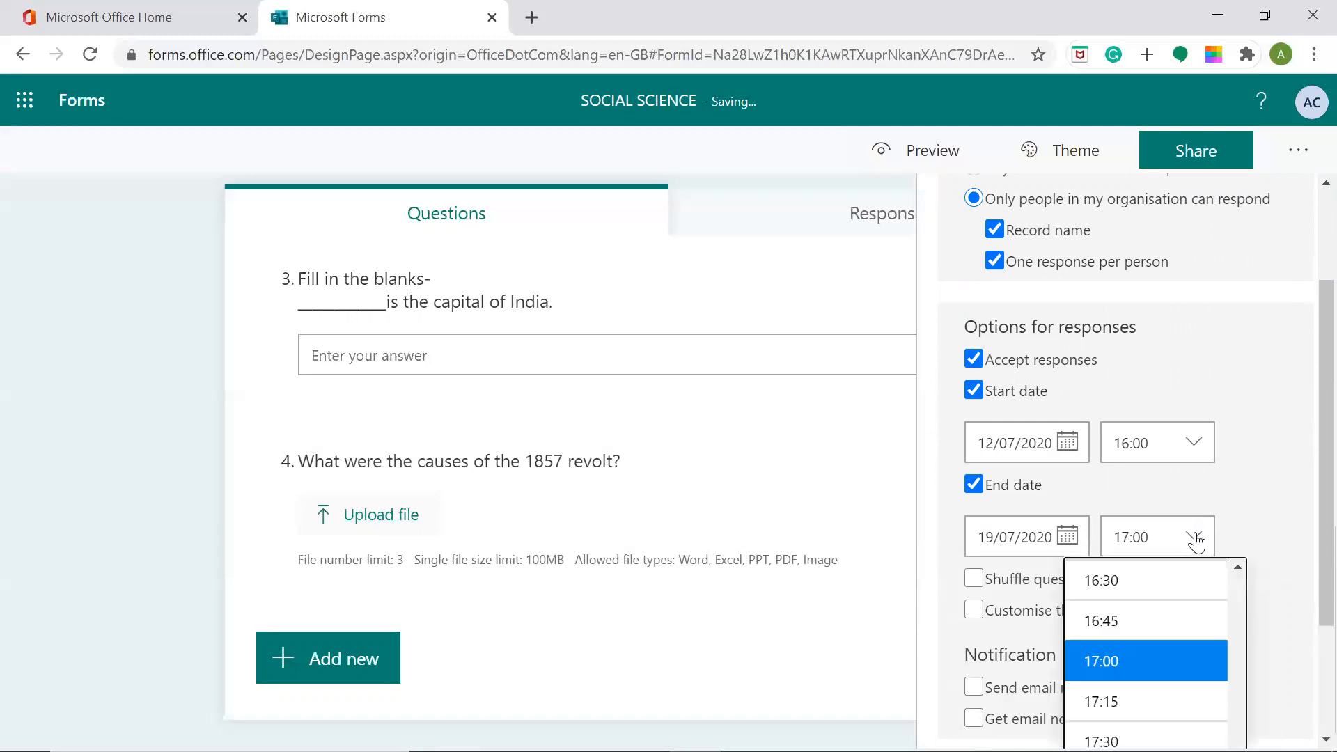
click(1237, 569)
click(1237, 570)
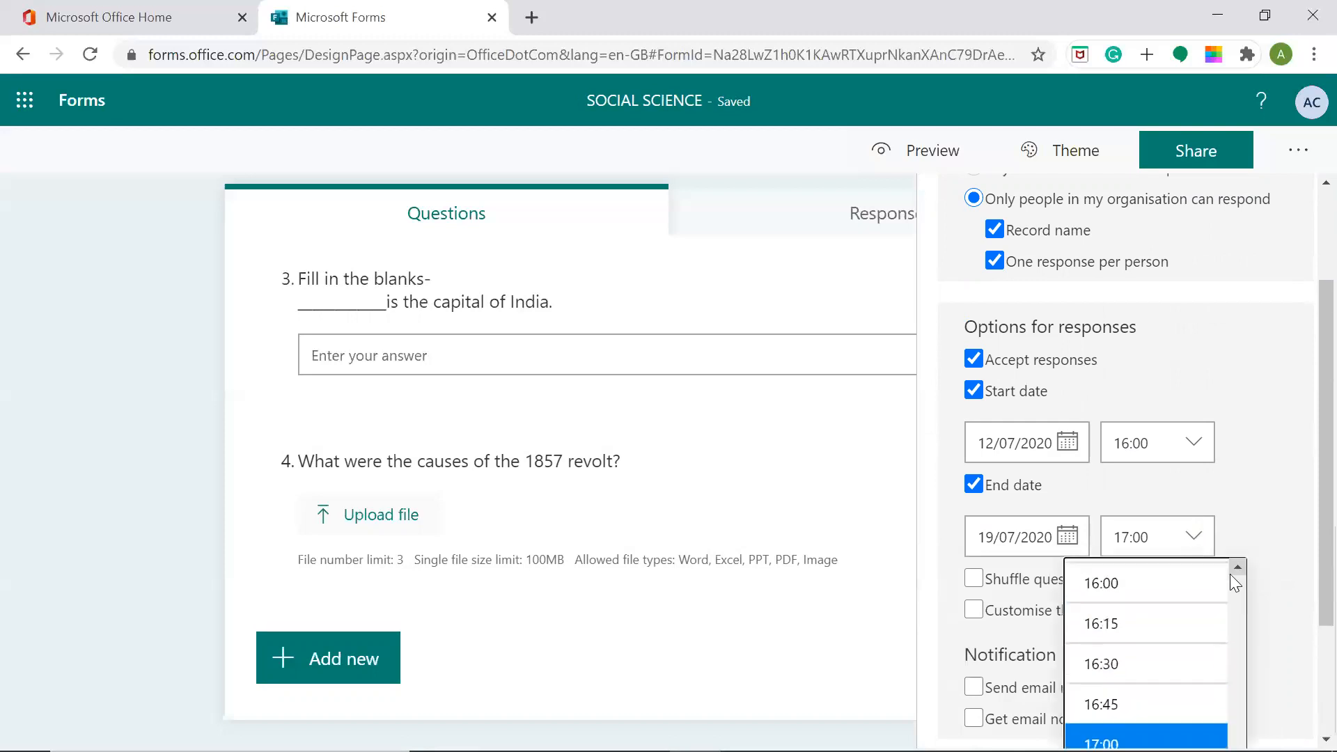
click(1169, 589)
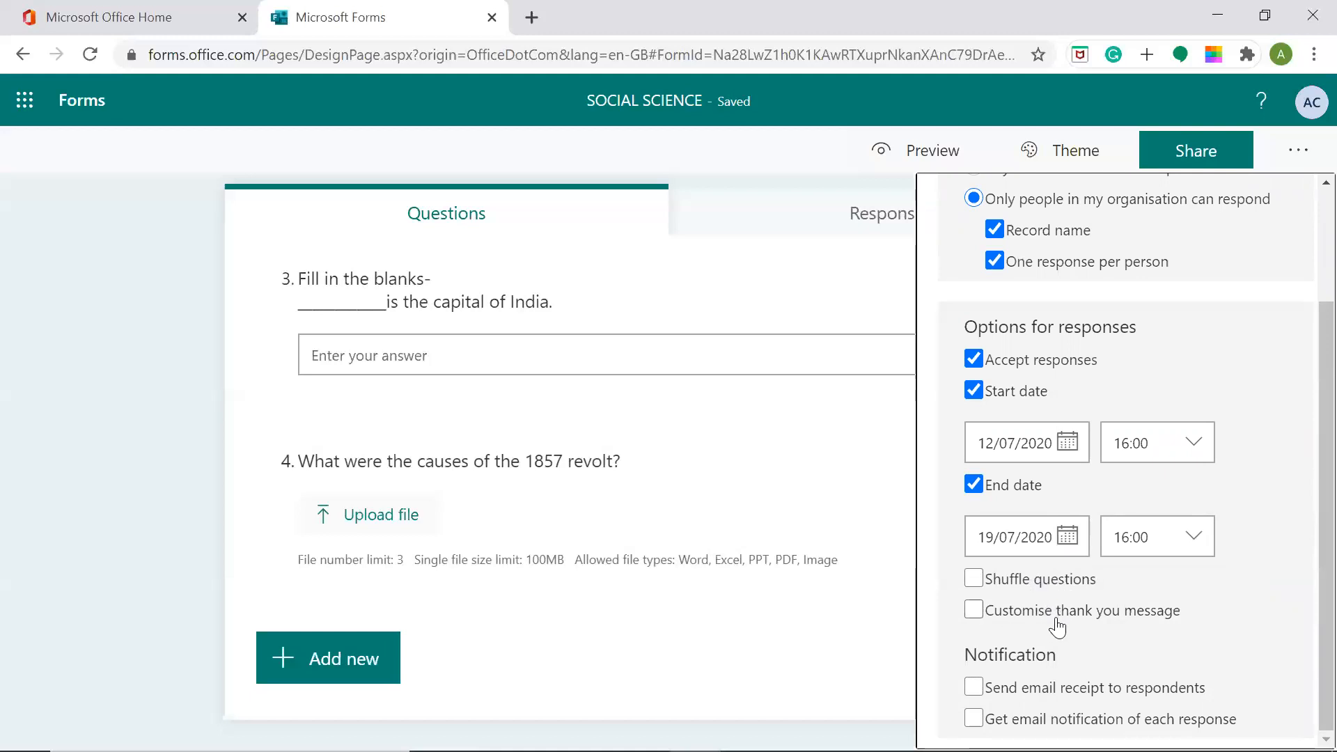
Step: Turn on the customised thank you message for the form's respondents
click(973, 612)
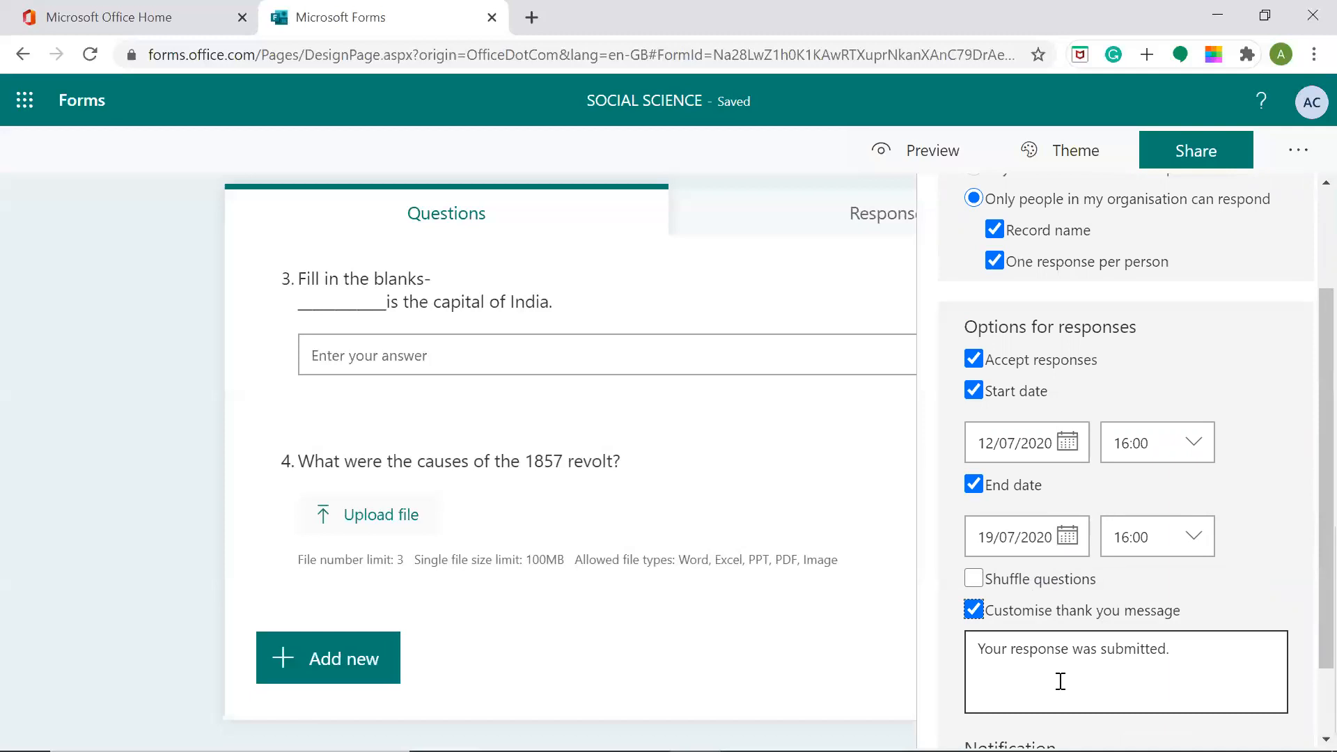
click(1306, 567)
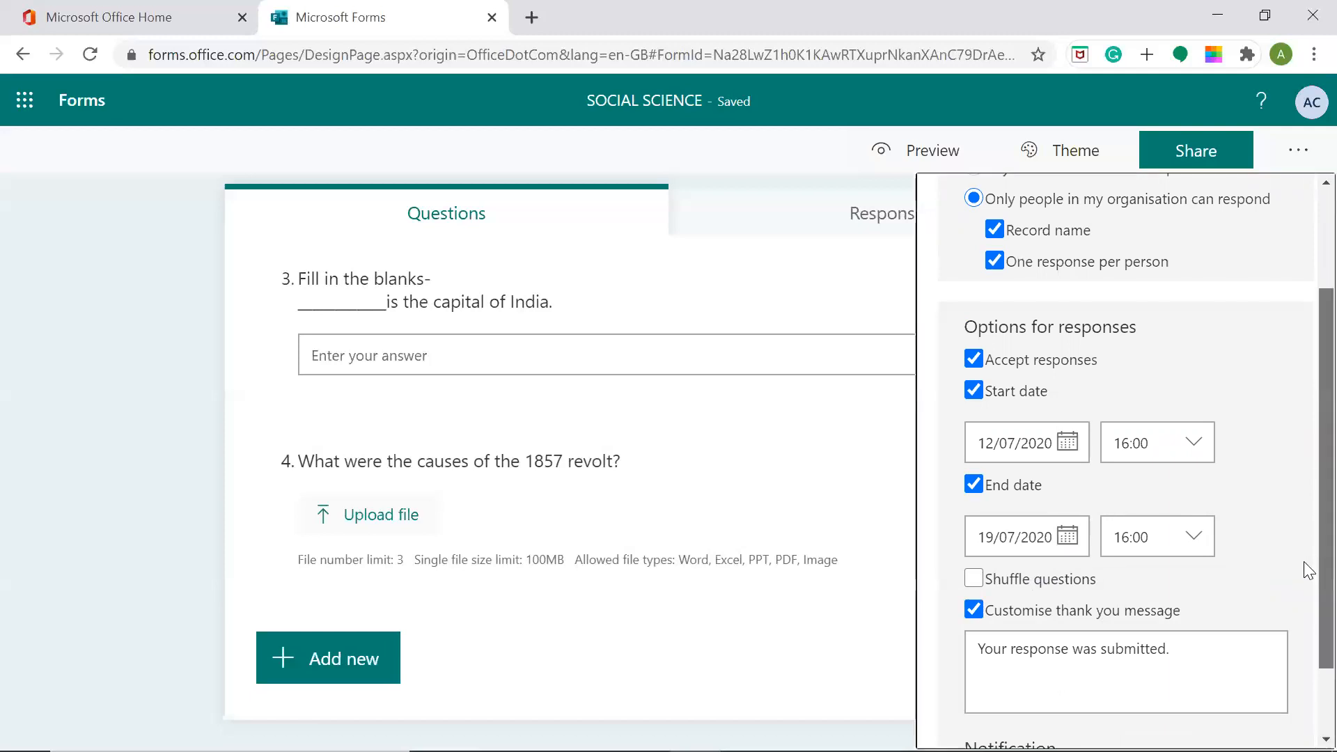
scroll(1305, 606, down, 2)
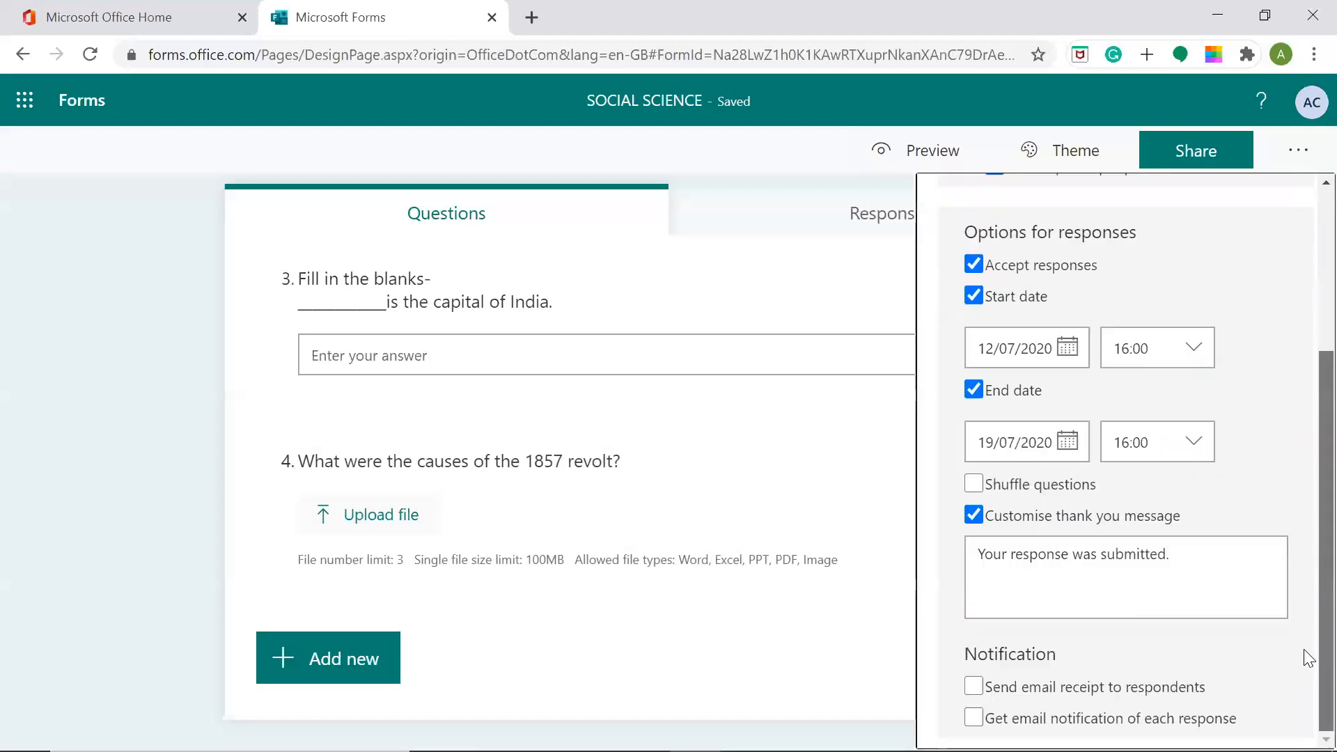
Step: Turn on email receipts to respondents and email notification of each response
click(974, 688)
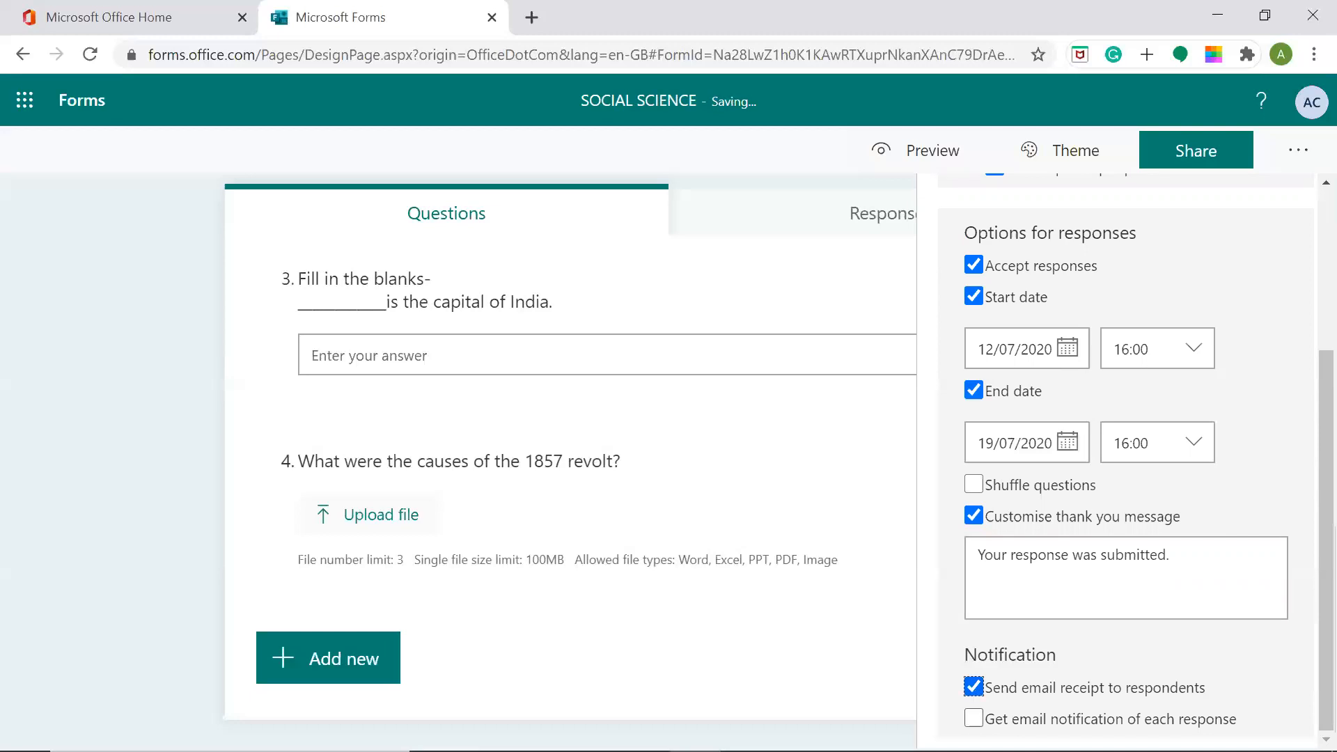
key(Tab)
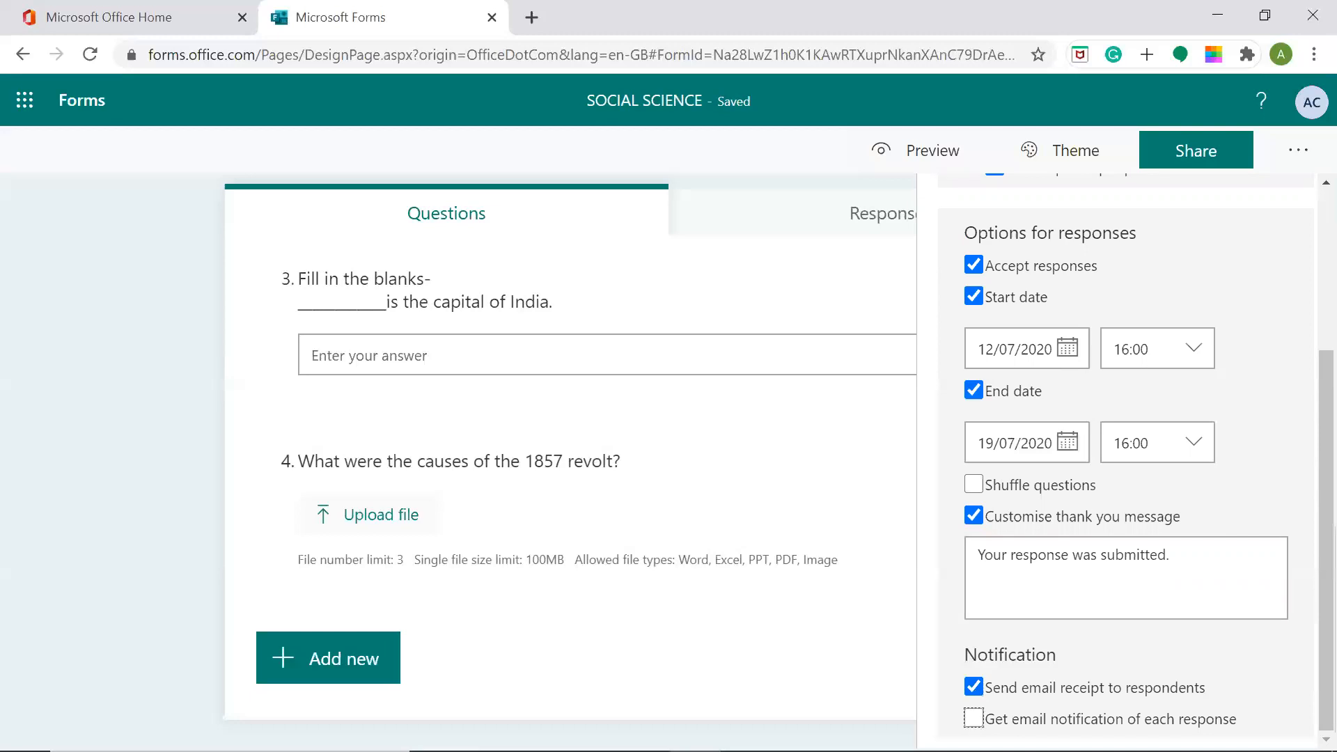
key(space)
Step: Try the dark blue colour theme and apply the park theme with the street lamp and bench
click(1065, 155)
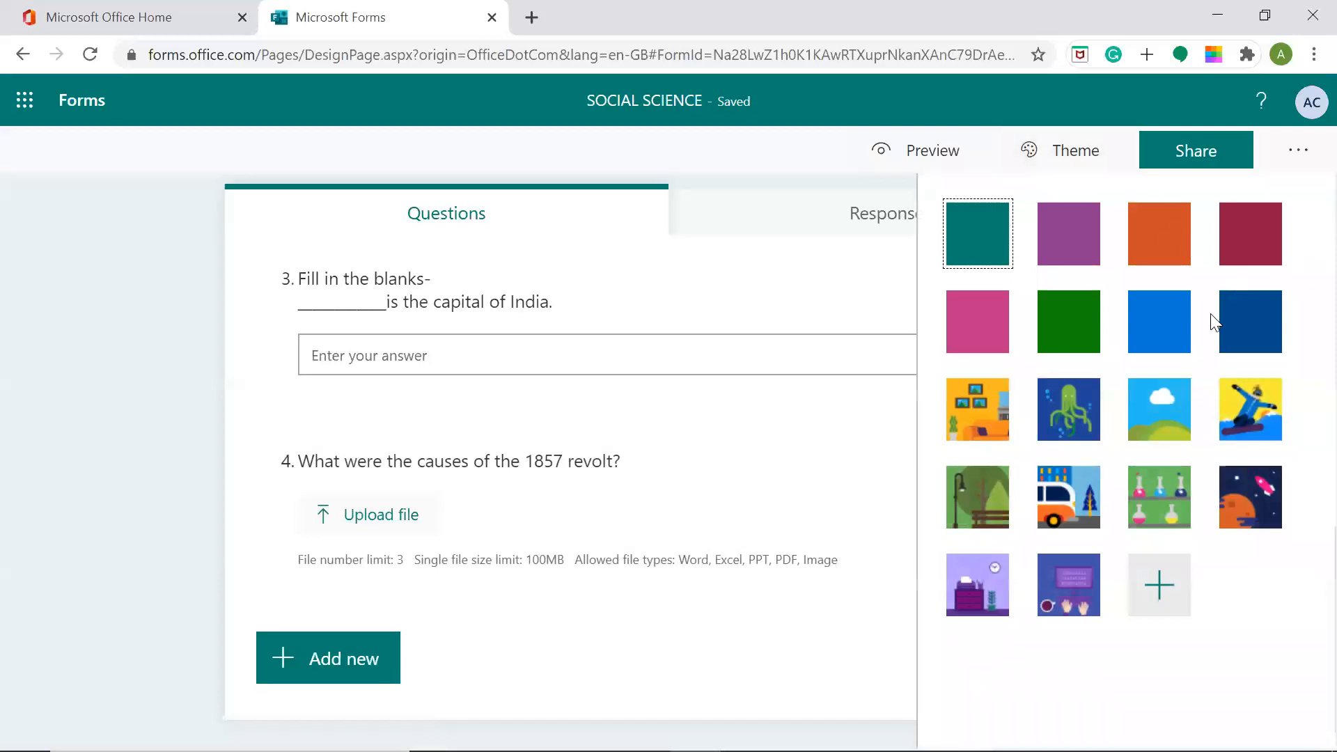
click(1251, 326)
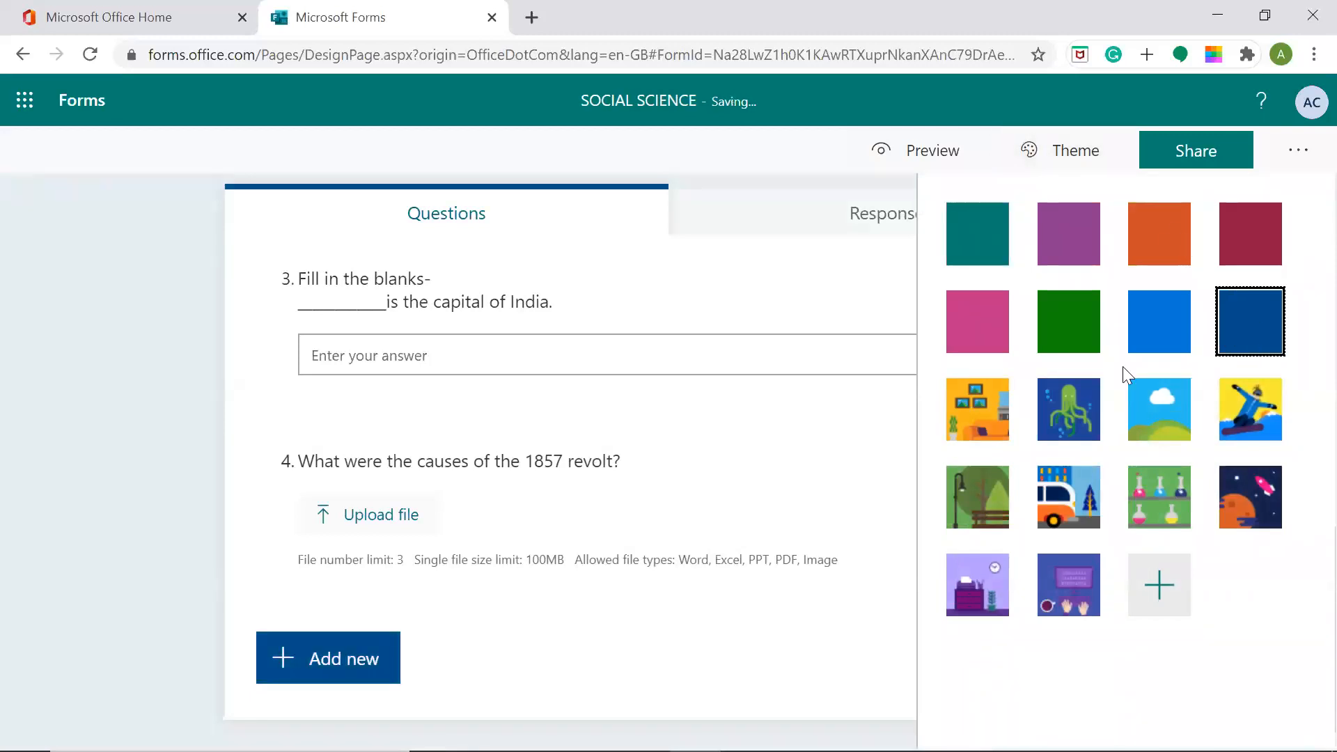
click(985, 519)
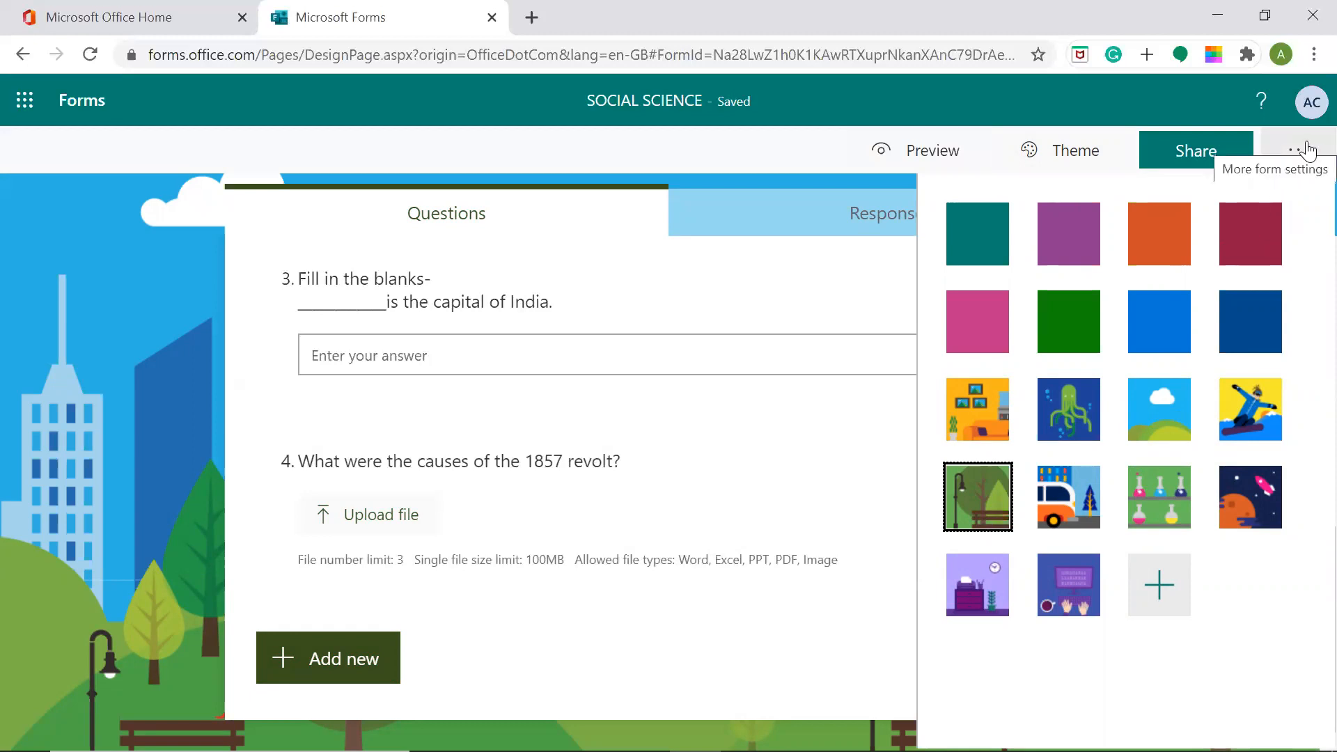
Step: Copy the form's response link for people in the organisation and minimise the browser window
click(1225, 155)
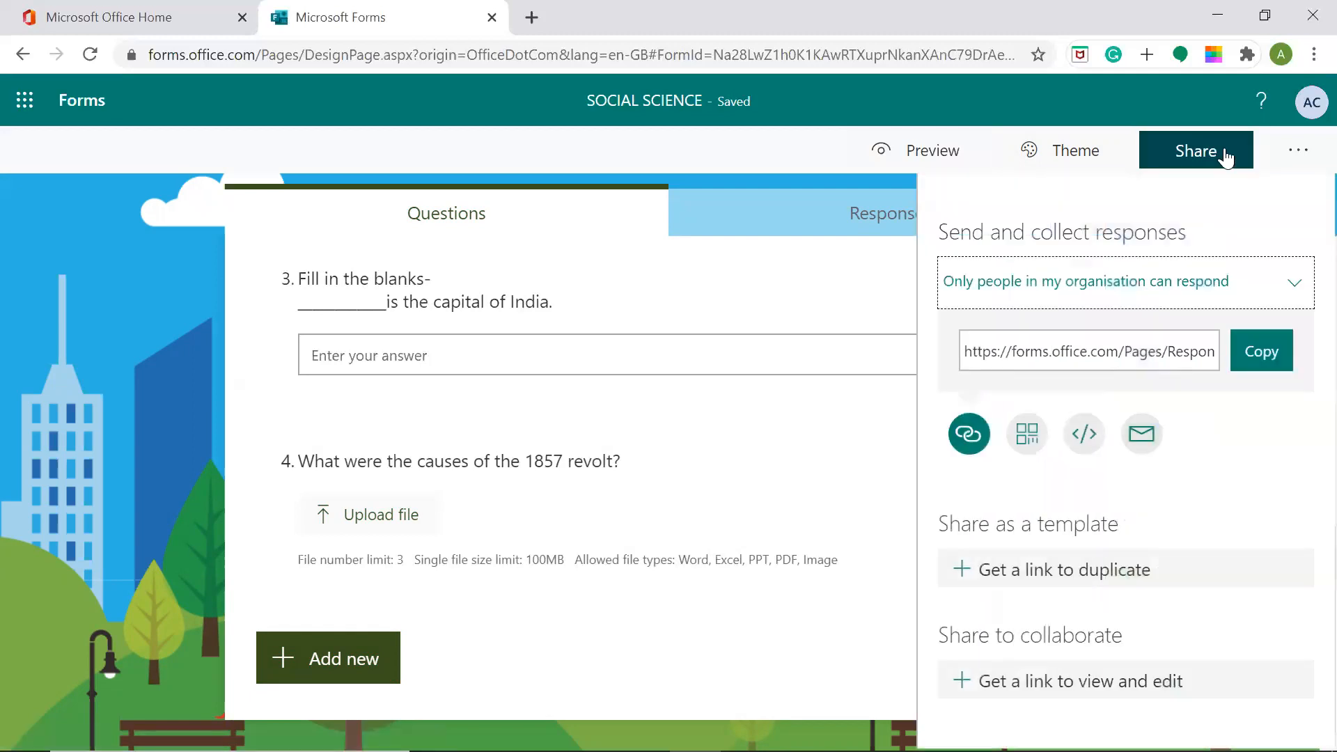
click(1263, 363)
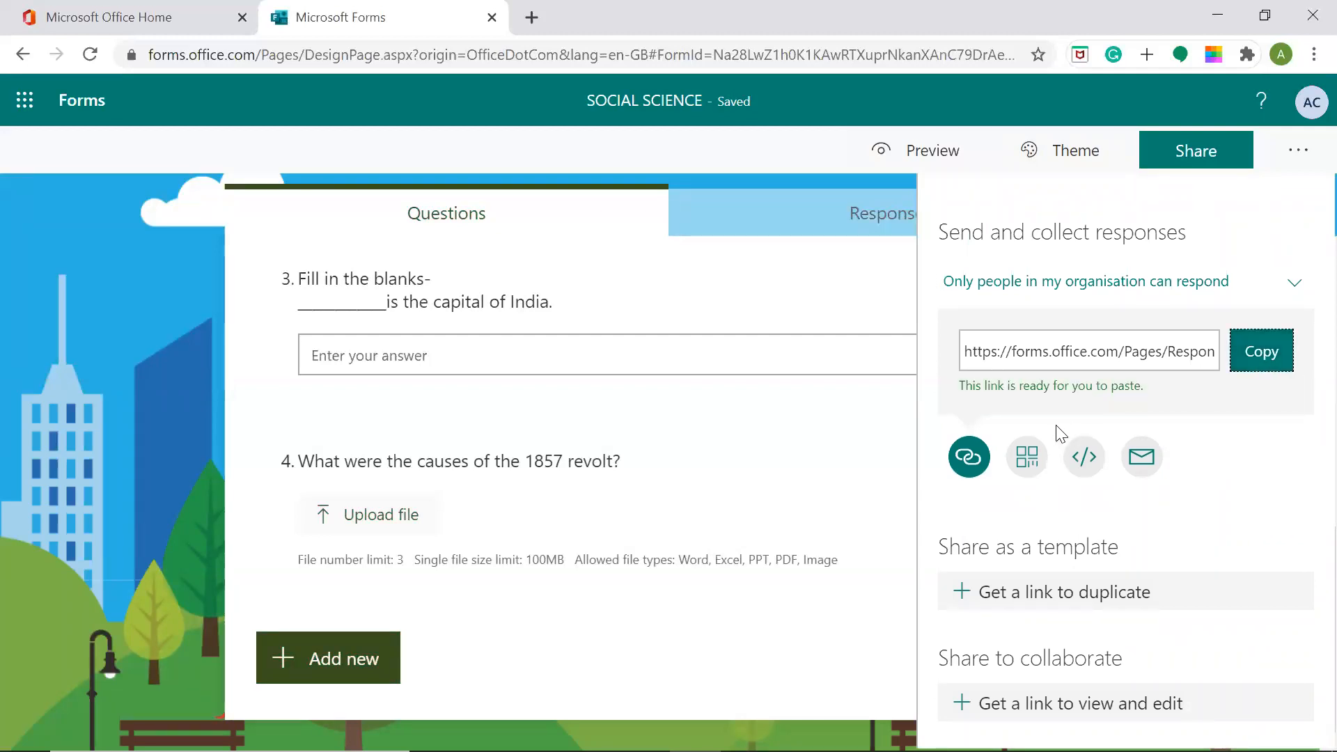
click(1217, 15)
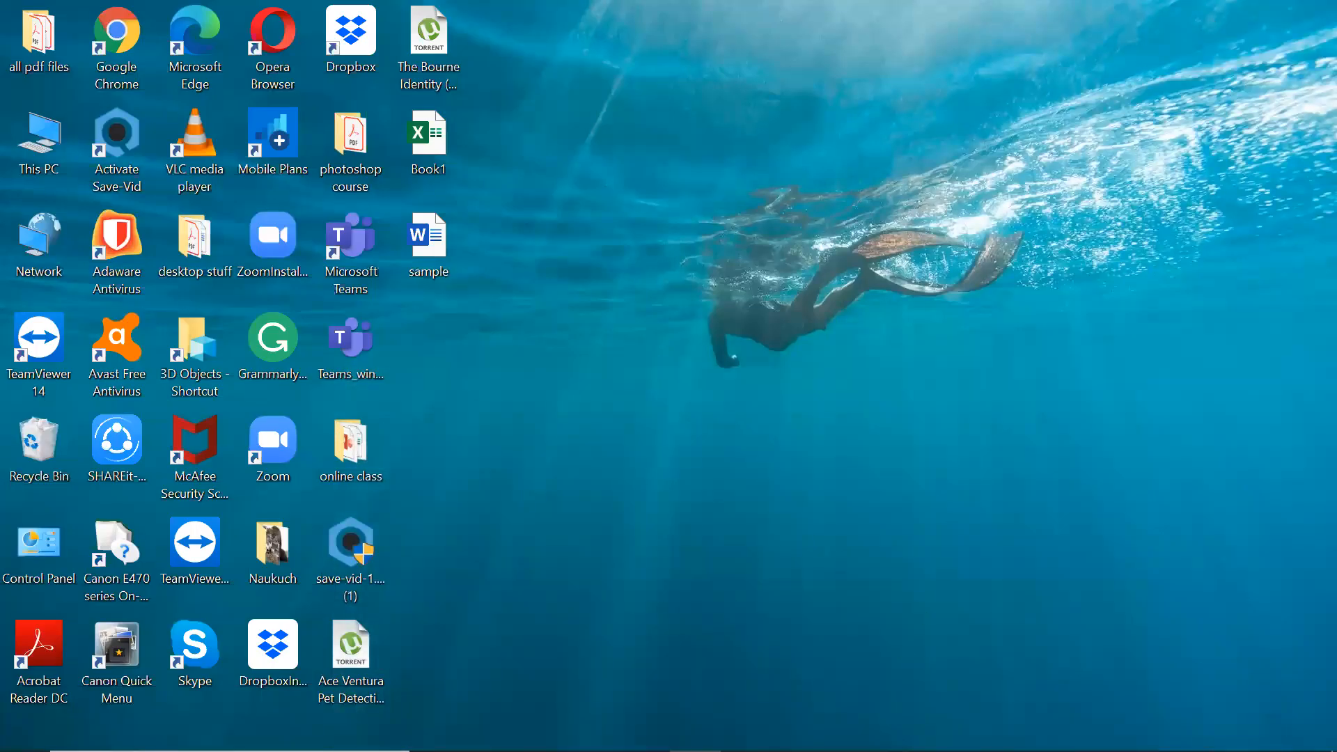
Step: Switch to Microsoft Teams and open the General channel of the DEMO CLASS team
mouse_move(890, 749)
click(851, 731)
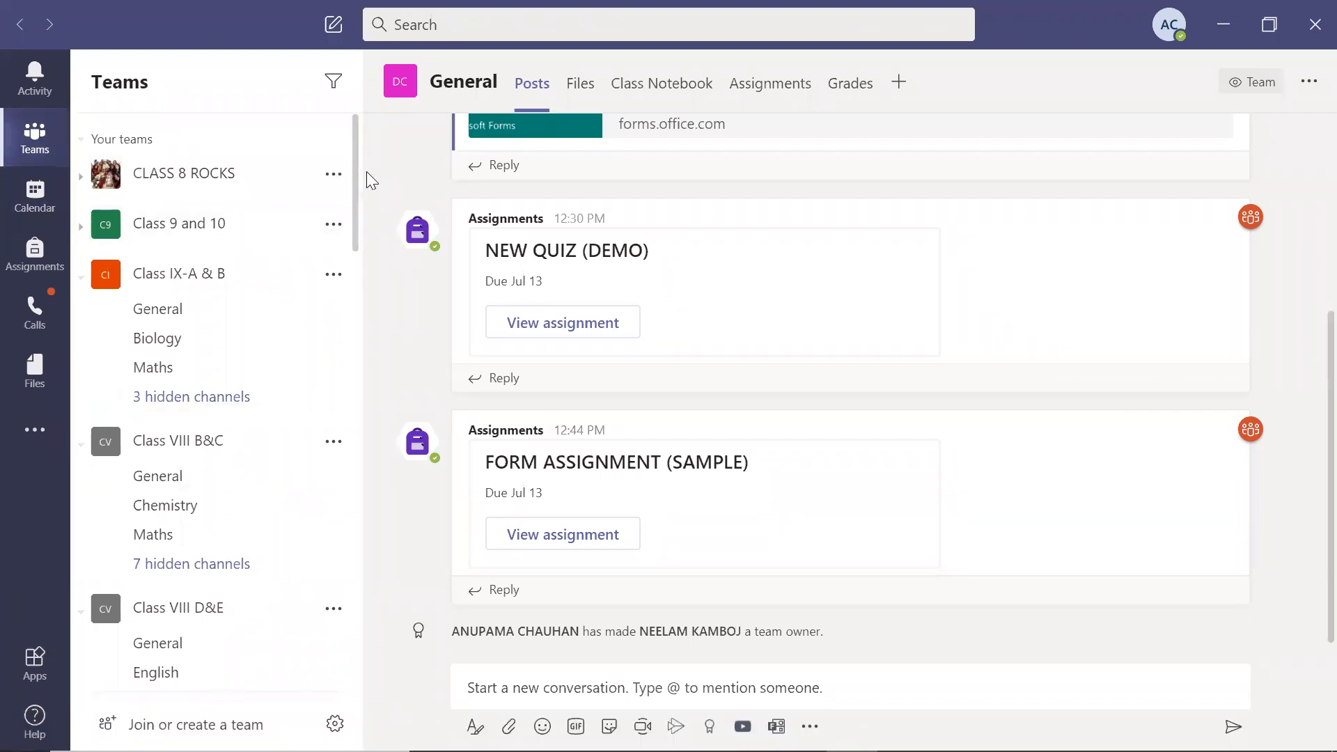
drag(358, 178, 360, 679)
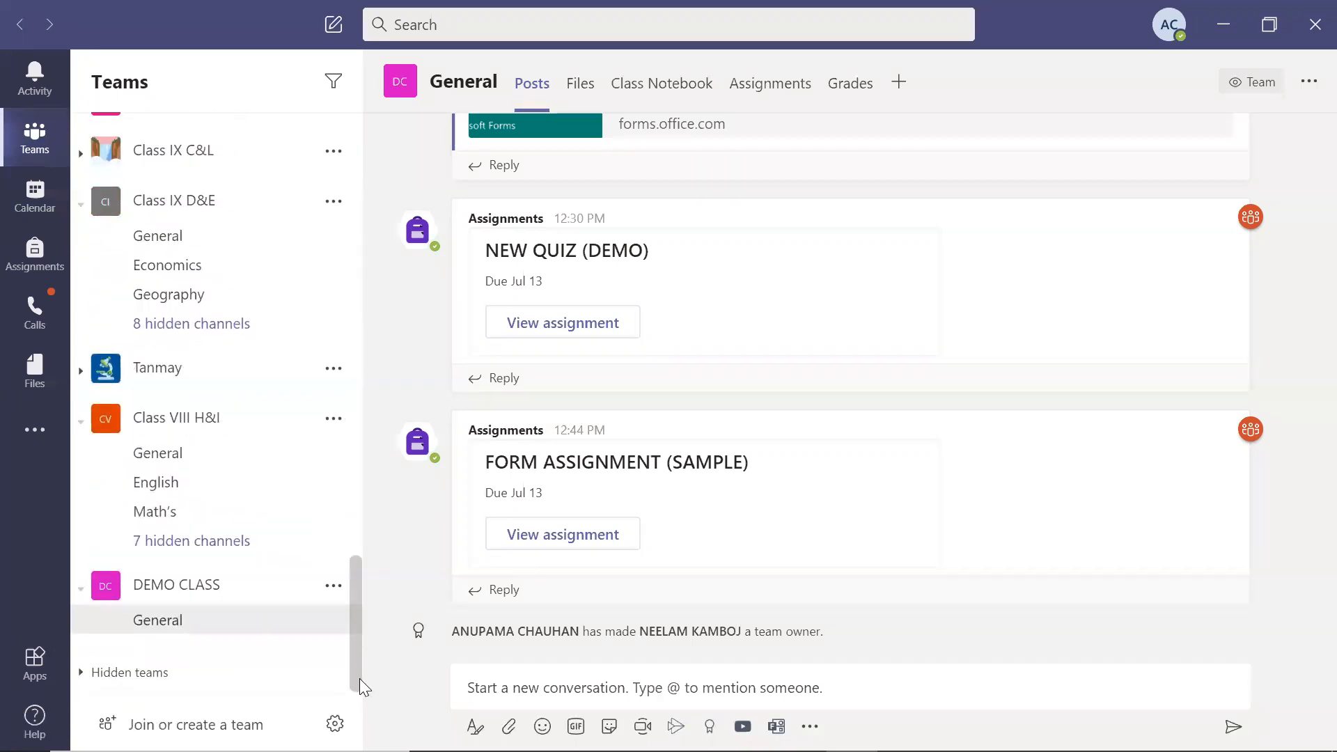
click(208, 588)
click(197, 630)
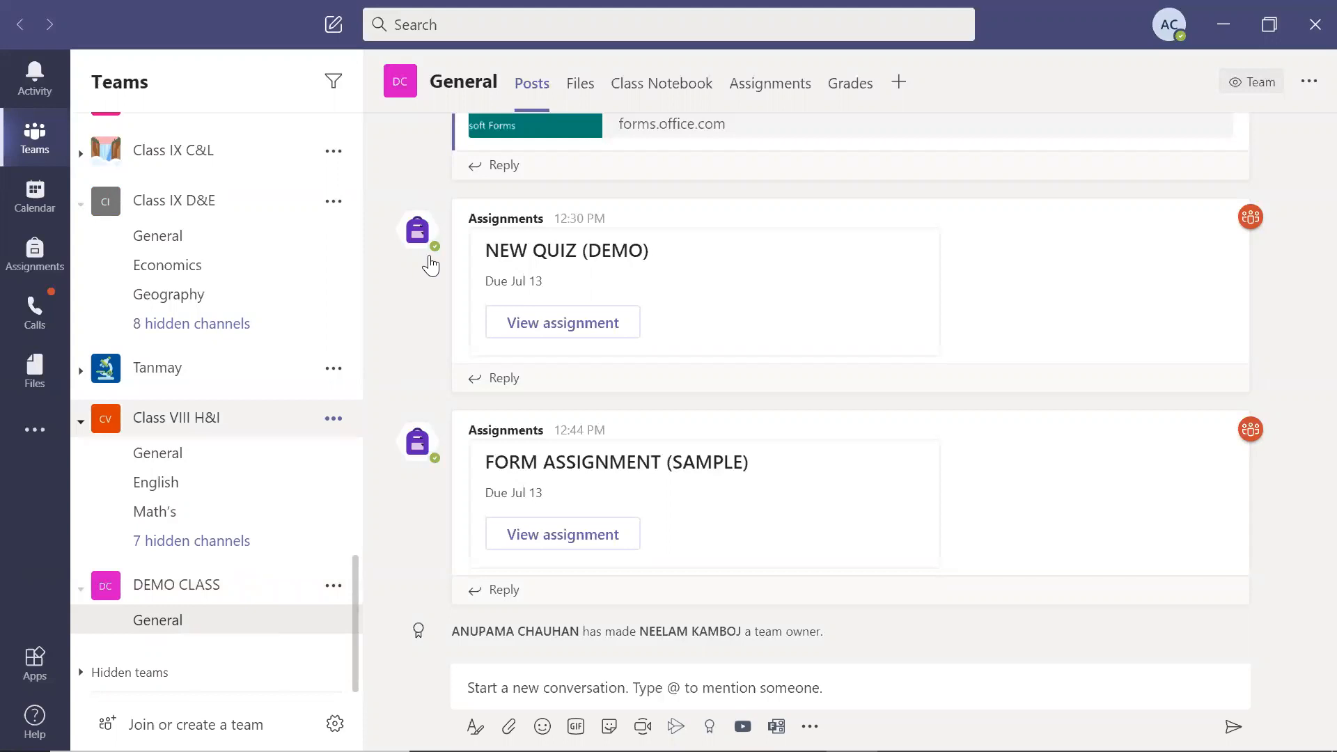
Step: Post the copied SOCIAL SCIENCE form link as a new conversation in DEMO CLASS's General channel
click(543, 690)
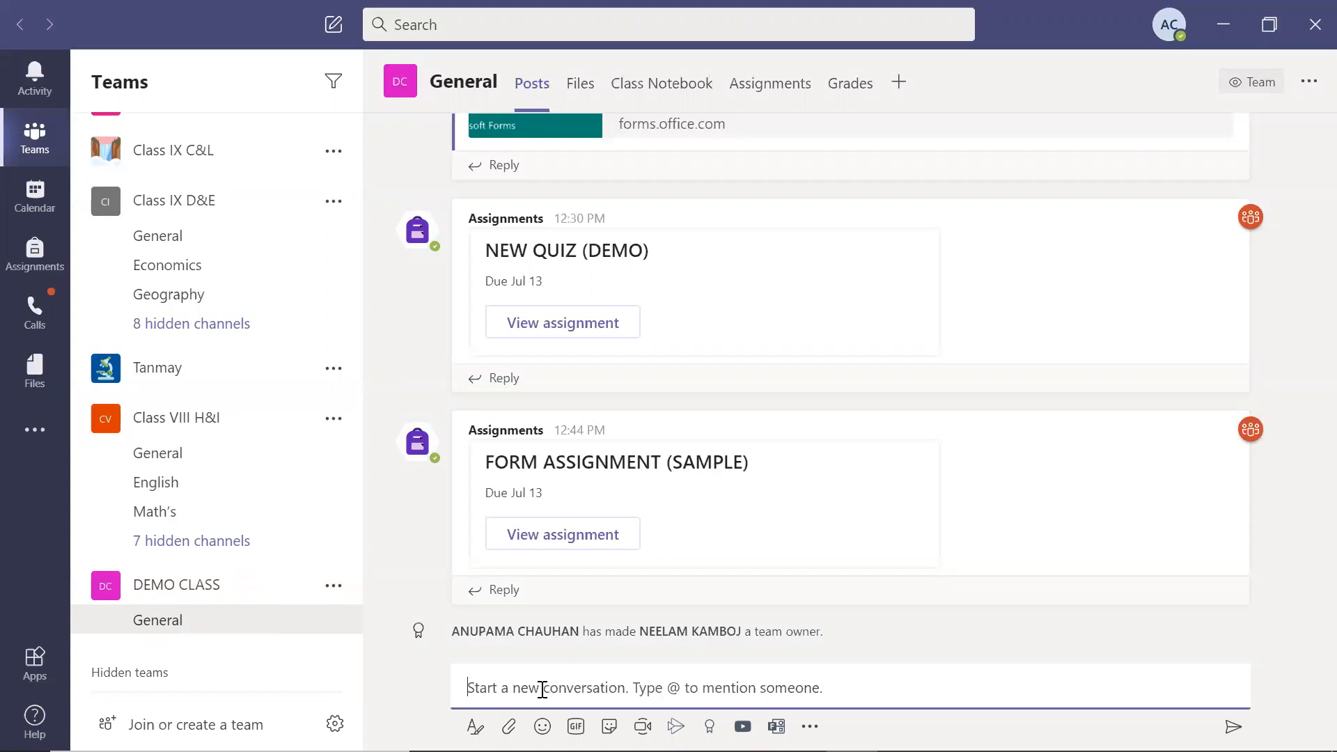
key(ctrl+v)
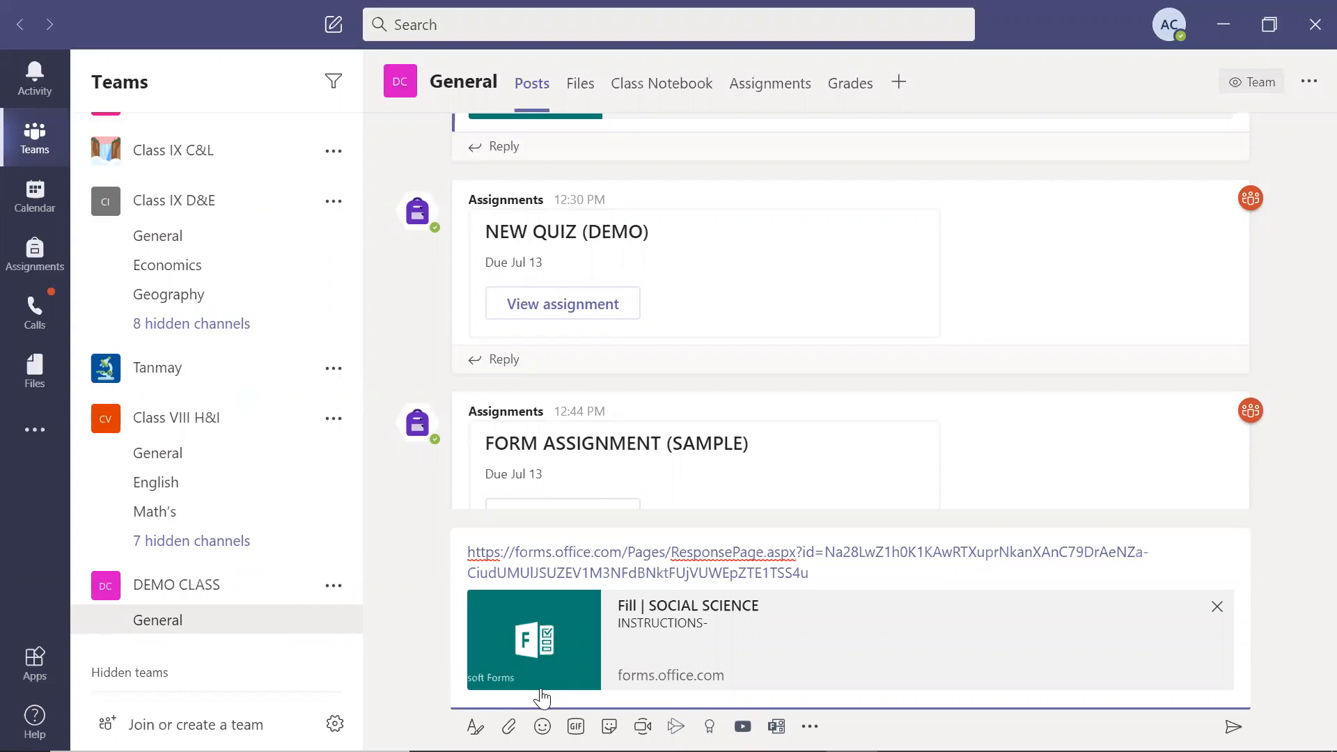
key(Return)
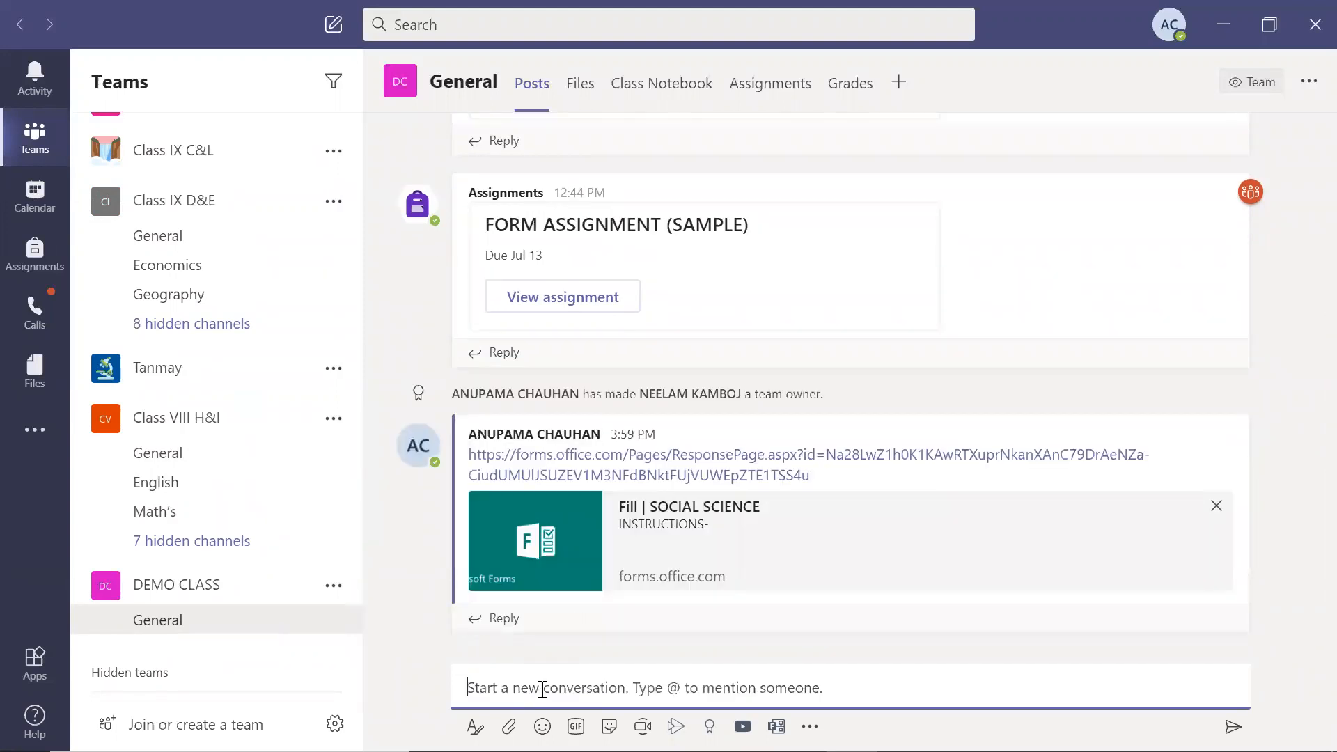